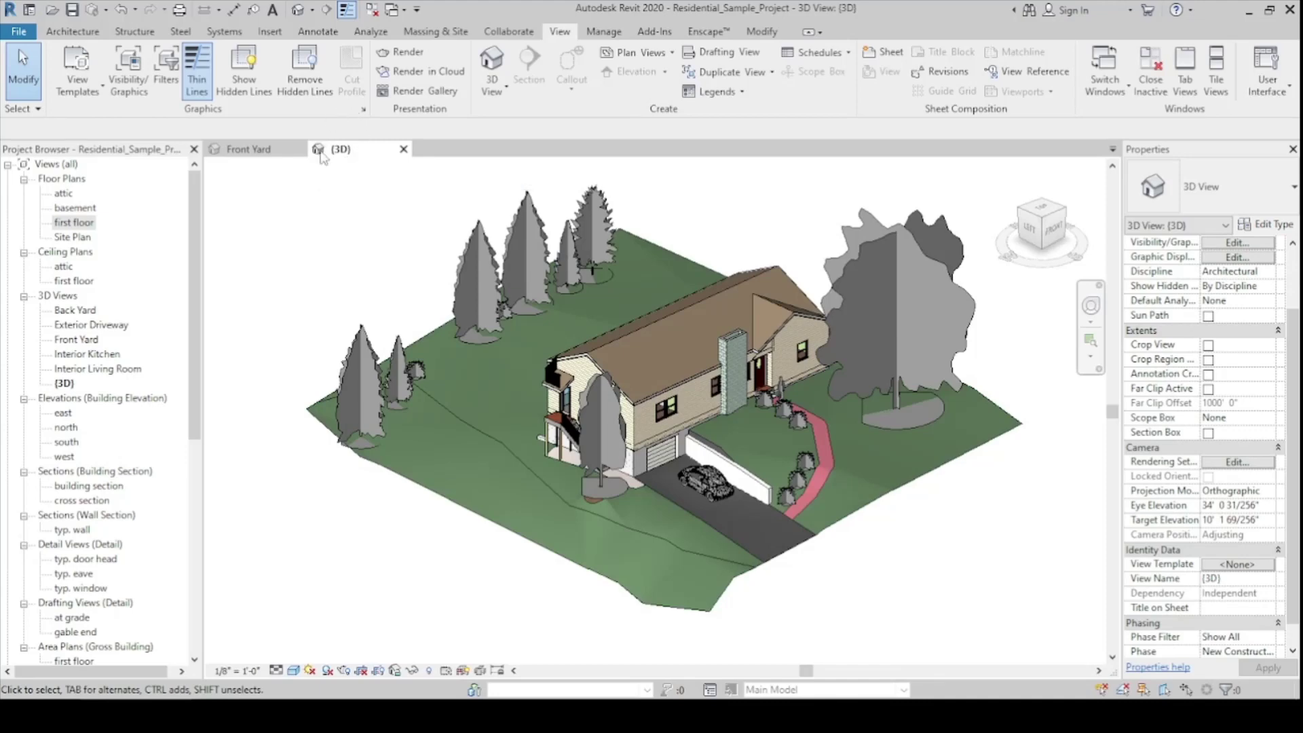
Enable the section box for the default 3D view of the house
{"action": "scroll", "coordinate": [385, 260], "scroll_direction": "down", "scroll_amount": 2}
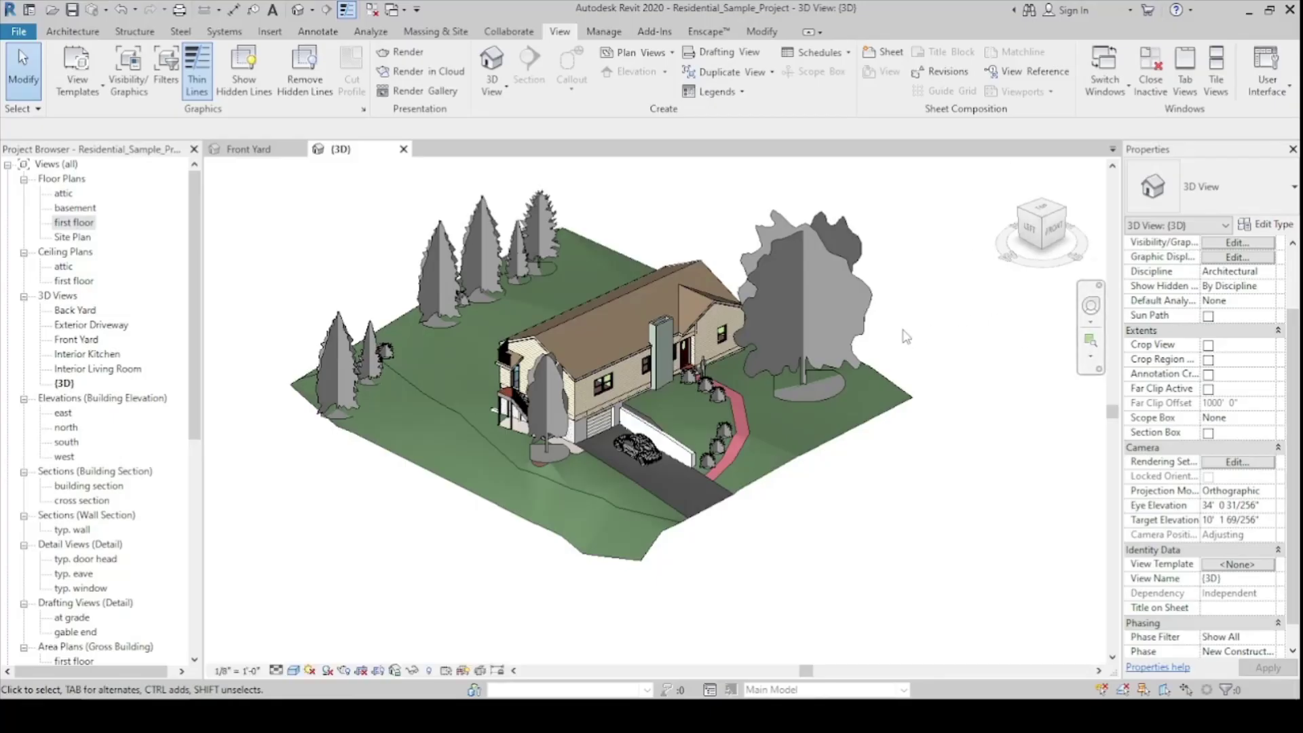
{"action": "middle_click_drag", "start_coordinate": [905, 333], "coordinate": [929, 342], "text": "shift"}
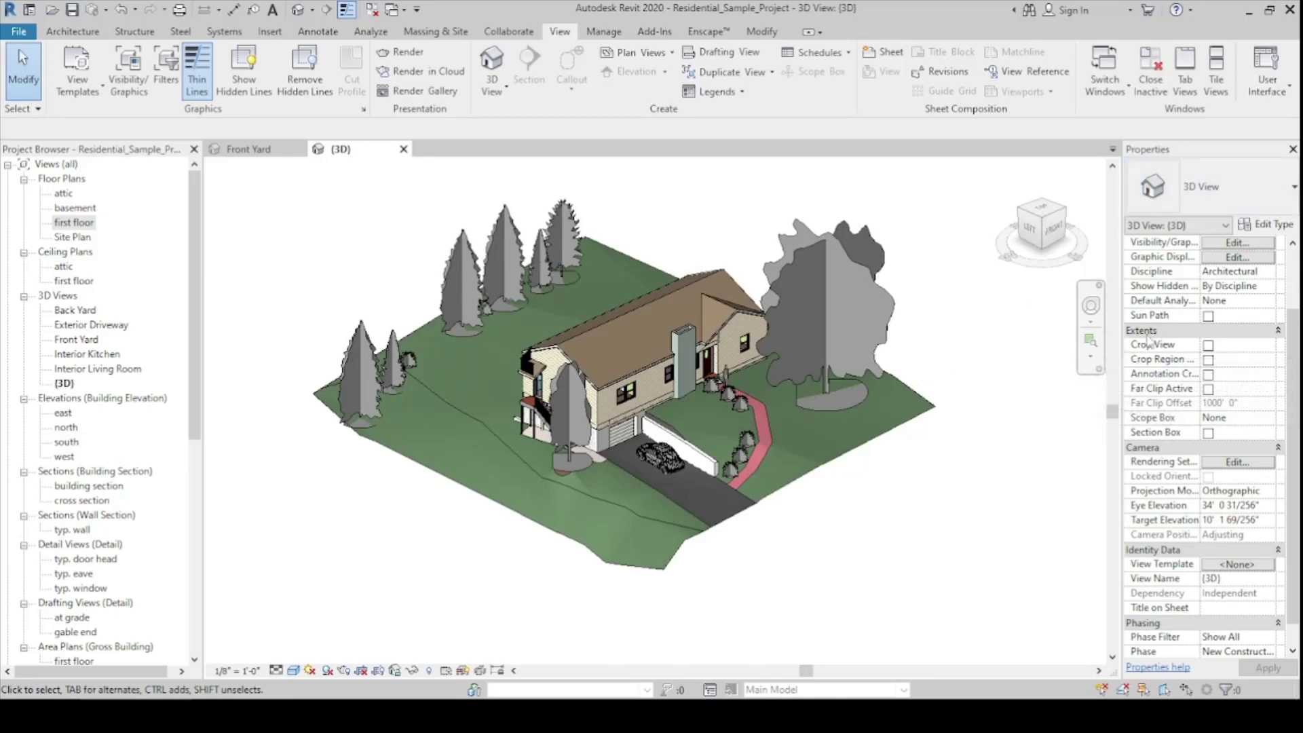
{"action": "left_click", "coordinate": [1207, 434]}
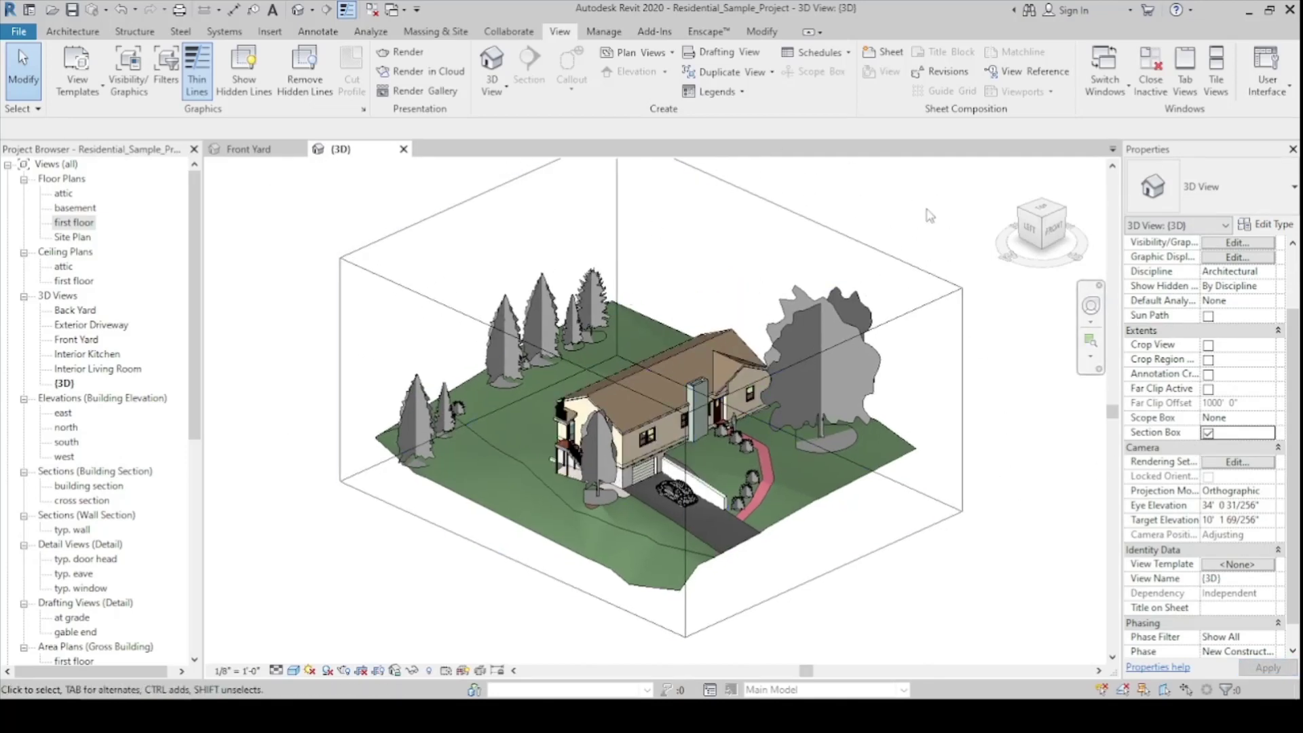
{"action": "left_click", "coordinate": [1208, 433]}
{"action": "left_click", "coordinate": [1208, 433]}
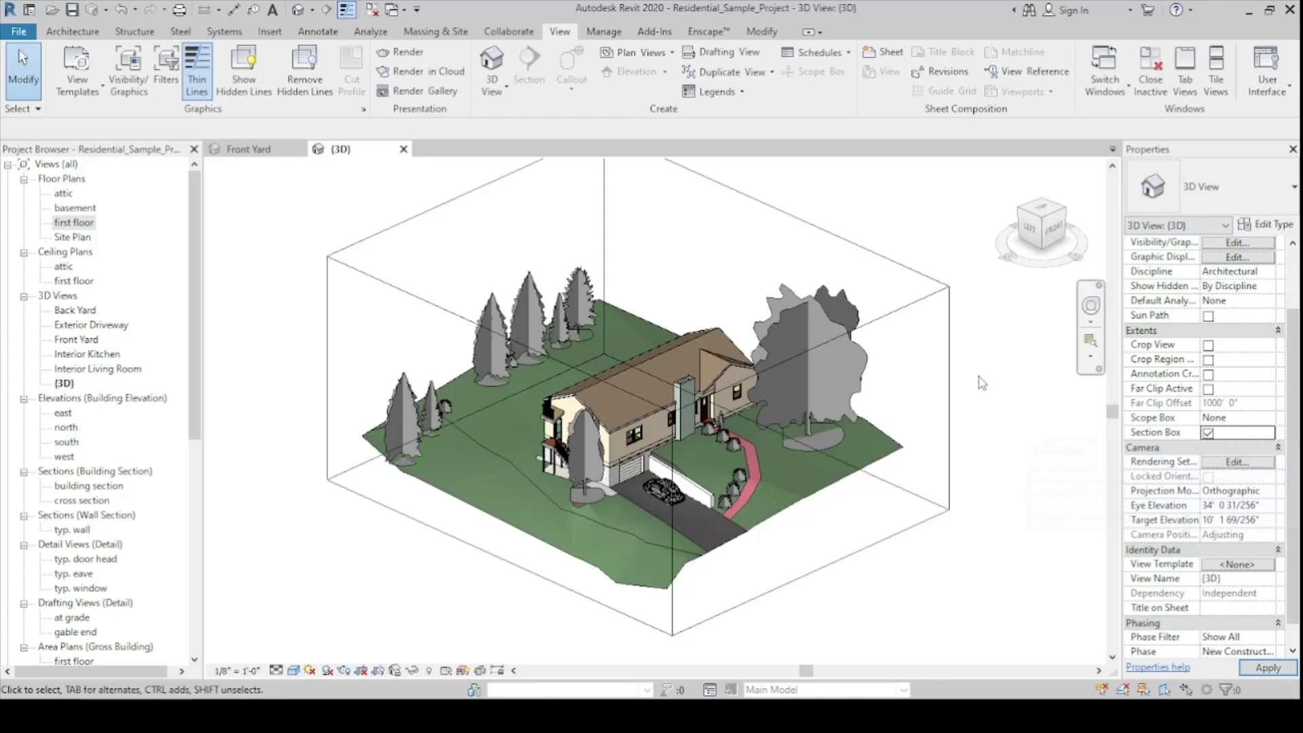
{"action": "middle_click_drag", "start_coordinate": [980, 317], "coordinate": [988, 395]}
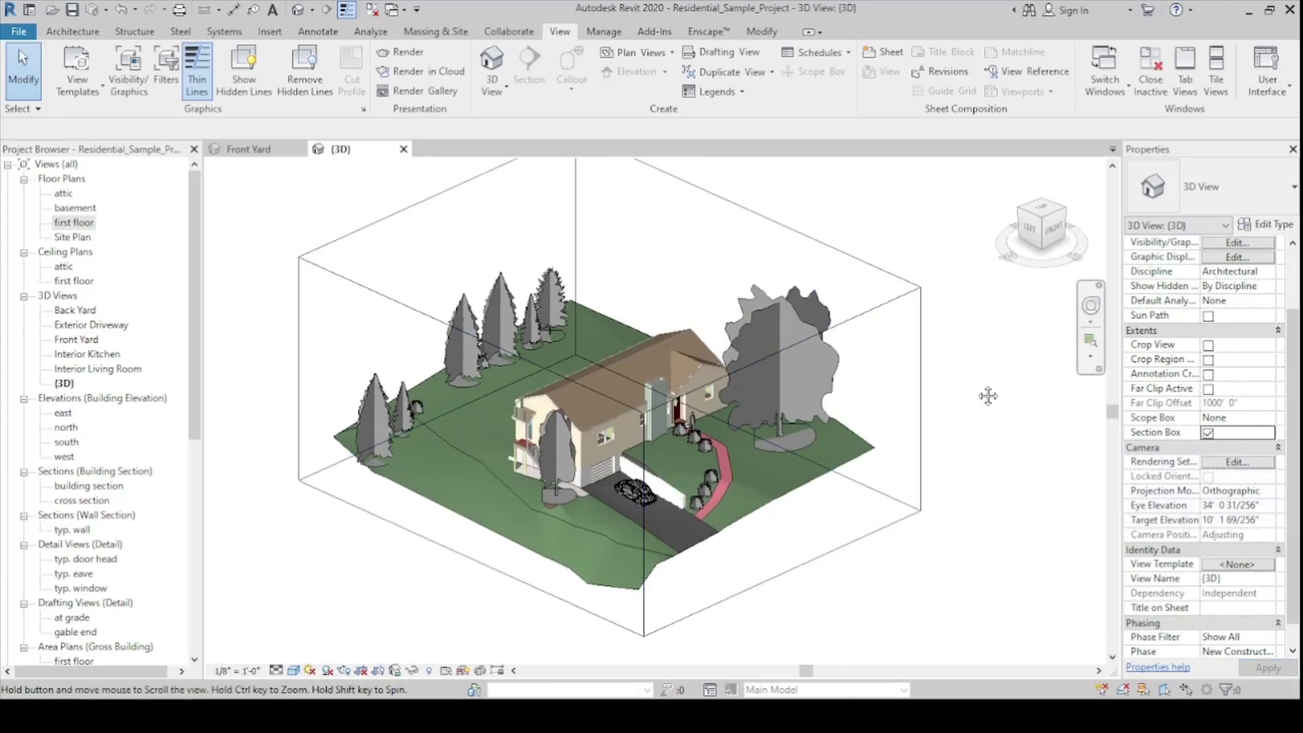
Select the section box and pull its front face inward toward the house
{"action": "left_click", "coordinate": [921, 377]}
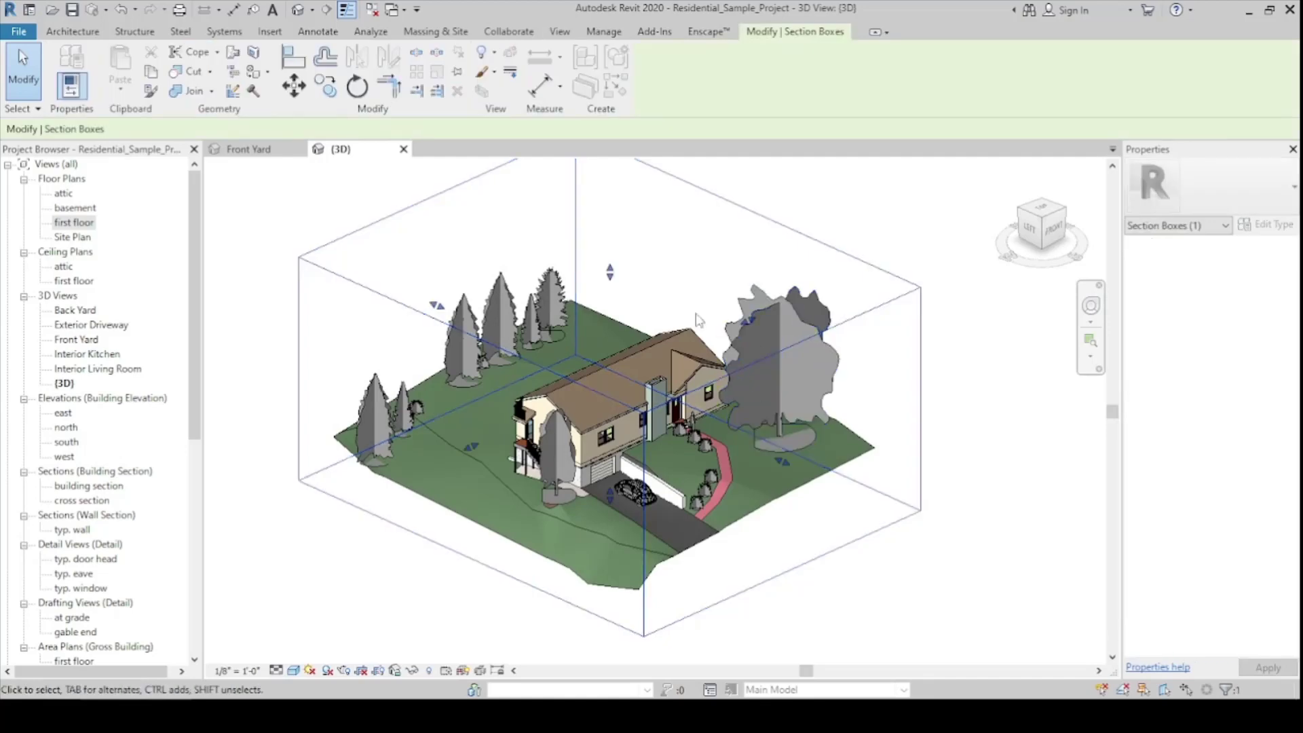
{"action": "middle_click_drag", "start_coordinate": [720, 331], "coordinate": [919, 421], "text": "shift"}
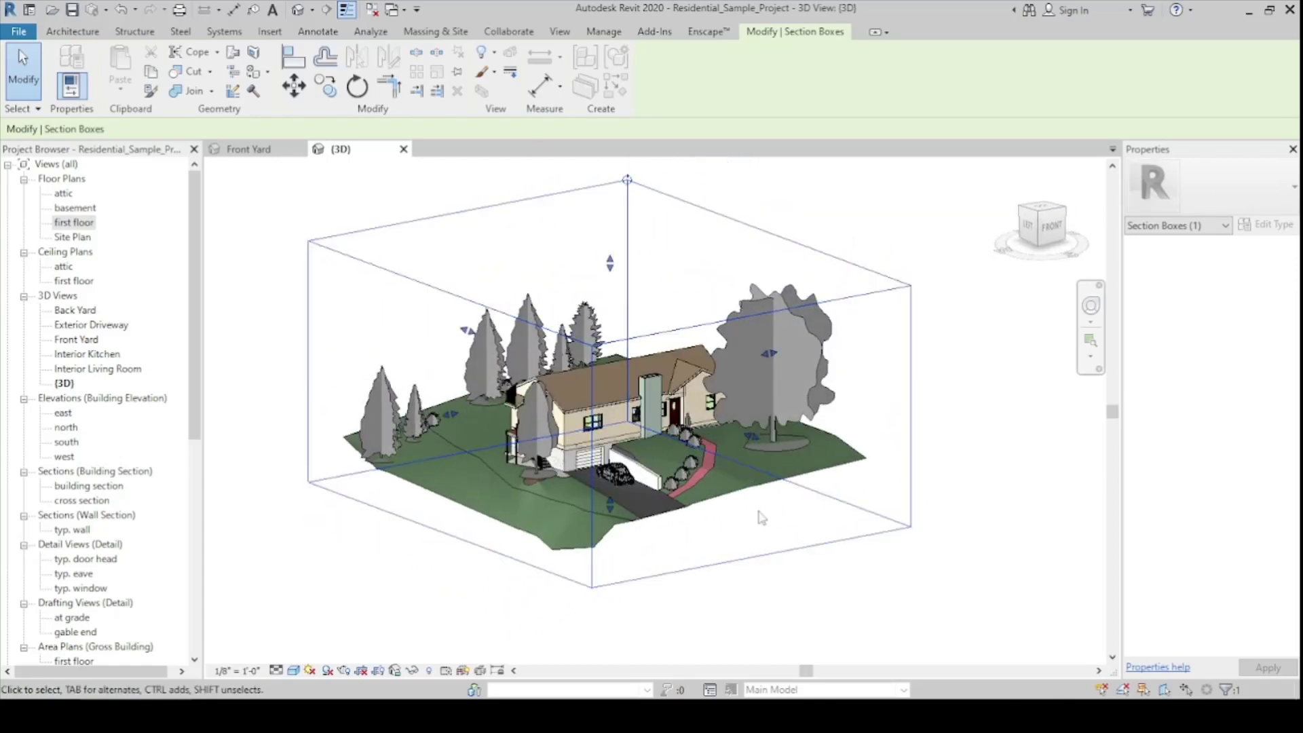
{"action": "middle_click_drag", "start_coordinate": [656, 537], "coordinate": [1057, 541], "text": "shift"}
{"action": "middle_click_drag", "start_coordinate": [852, 461], "coordinate": [887, 440], "text": "shift"}
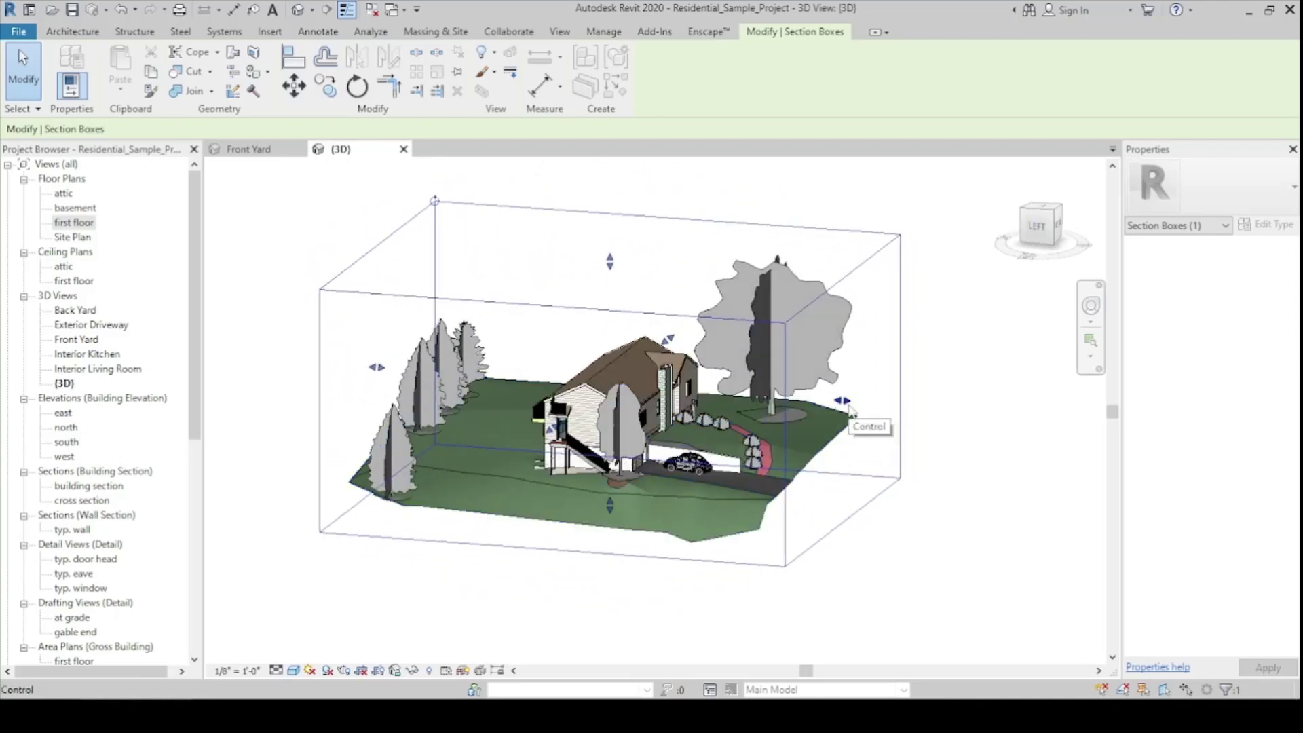
{"action": "left_click_drag", "start_coordinate": [845, 402], "coordinate": [732, 431]}
{"action": "middle_click_drag", "start_coordinate": [731, 430], "coordinate": [689, 525], "text": "shift"}
Pull further faces of the section box inward to cut the terrain behind and beside the house
{"action": "left_click_drag", "start_coordinate": [745, 369], "coordinate": [693, 369]}
{"action": "middle_click_drag", "start_coordinate": [855, 422], "coordinate": [624, 407], "text": "shift"}
{"action": "middle_click_drag", "start_coordinate": [713, 402], "coordinate": [553, 405], "text": "shift"}
{"action": "mouse_move", "coordinate": [697, 399]}
{"action": "middle_mouse_down", "text": "shift"}
{"action": "mouse_move", "coordinate": [760, 430]}
{"action": "mouse_move", "coordinate": [678, 407]}
{"action": "middle_mouse_up", "text": "shift"}
{"action": "left_click_drag", "start_coordinate": [647, 388], "coordinate": [623, 390]}
{"action": "middle_click_drag", "start_coordinate": [775, 468], "coordinate": [738, 472], "text": "shift"}
{"action": "scroll", "coordinate": [484, 571], "scroll_direction": "up", "scroll_amount": 1}
{"action": "scroll", "coordinate": [483, 568], "scroll_direction": "up", "scroll_amount": 1}
{"action": "middle_click_drag", "start_coordinate": [469, 534], "coordinate": [654, 480]}
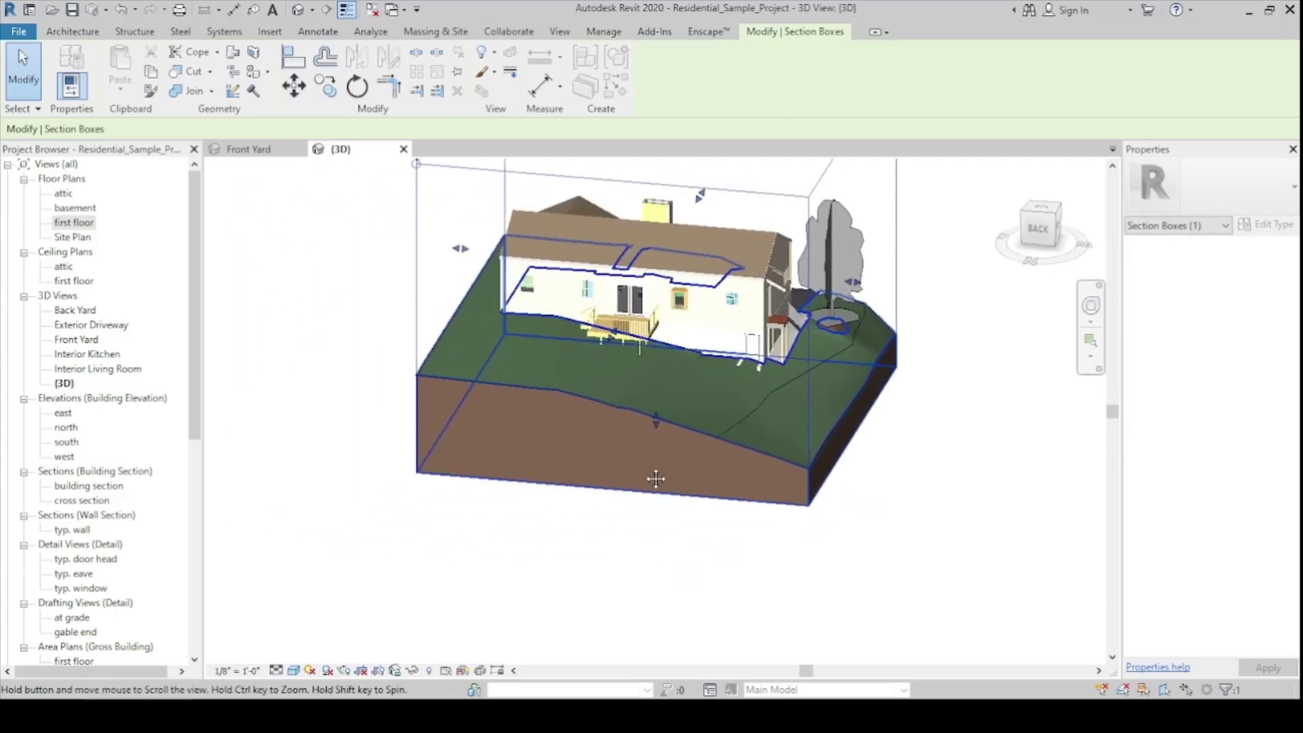
Deselect the section box and examine the cut face of the terrain up close
{"action": "left_click", "coordinate": [448, 366]}
{"action": "scroll", "coordinate": [445, 383], "scroll_direction": "down", "scroll_amount": 1}
{"action": "left_click", "coordinate": [479, 469]}
{"action": "scroll", "coordinate": [479, 470], "scroll_direction": "down", "scroll_amount": 1}
{"action": "middle_click_drag", "start_coordinate": [479, 470], "coordinate": [434, 441], "text": "shift"}
{"action": "scroll", "coordinate": [430, 415], "scroll_direction": "up", "scroll_amount": 4}
{"action": "scroll", "coordinate": [430, 414], "scroll_direction": "up", "scroll_amount": 6}
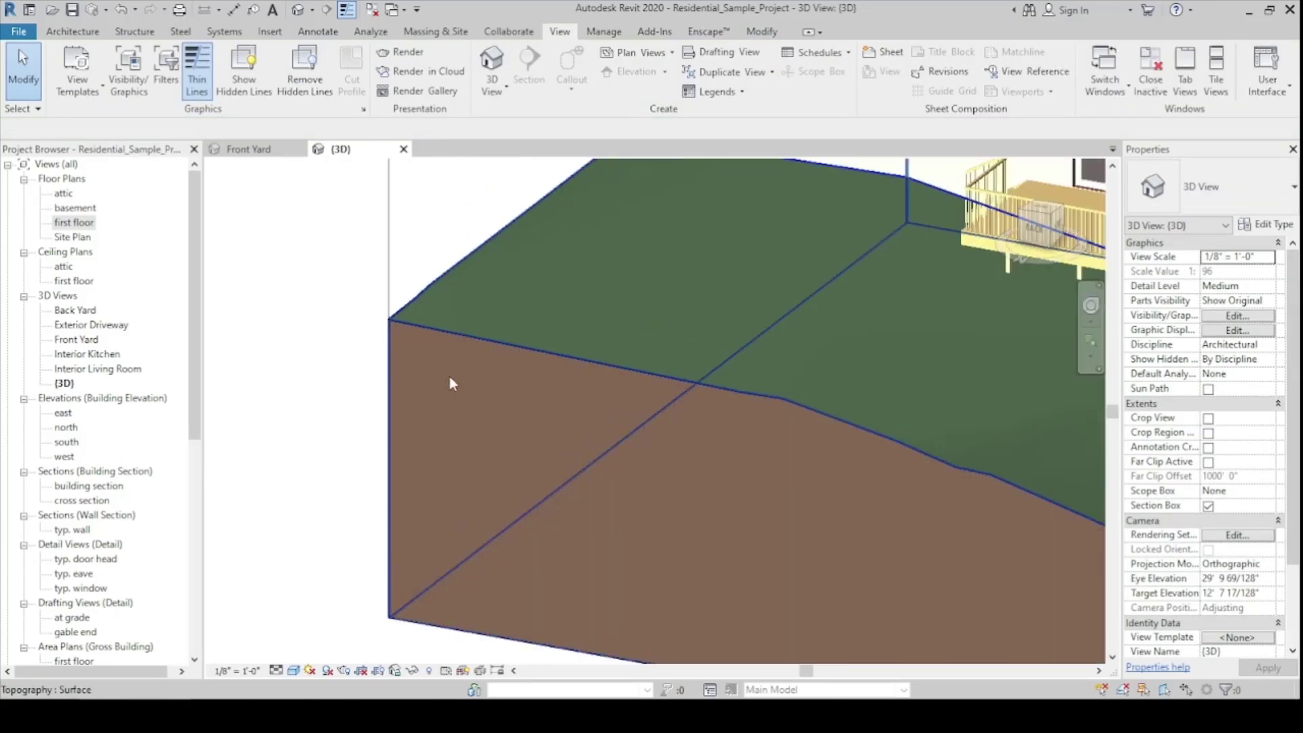
{"action": "middle_click_drag", "start_coordinate": [399, 326], "coordinate": [372, 291]}
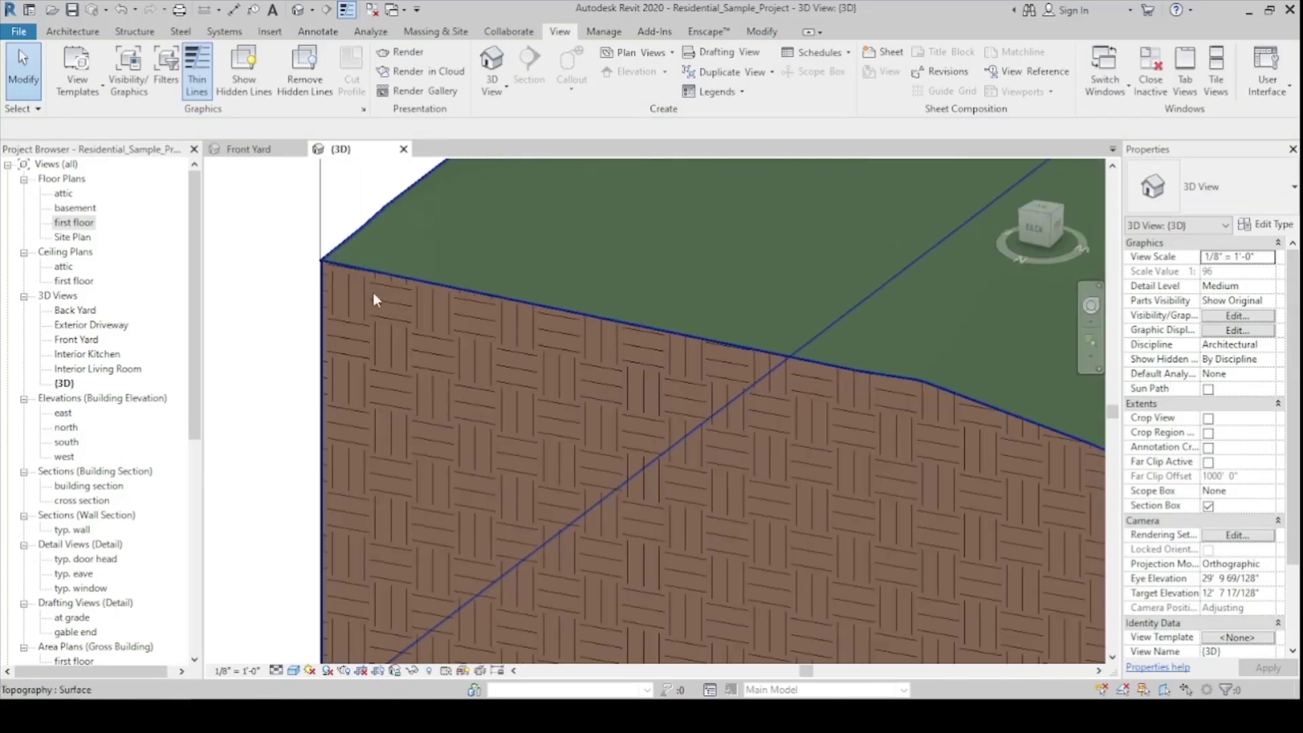
{"action": "scroll", "coordinate": [421, 338], "scroll_direction": "down", "scroll_amount": 5}
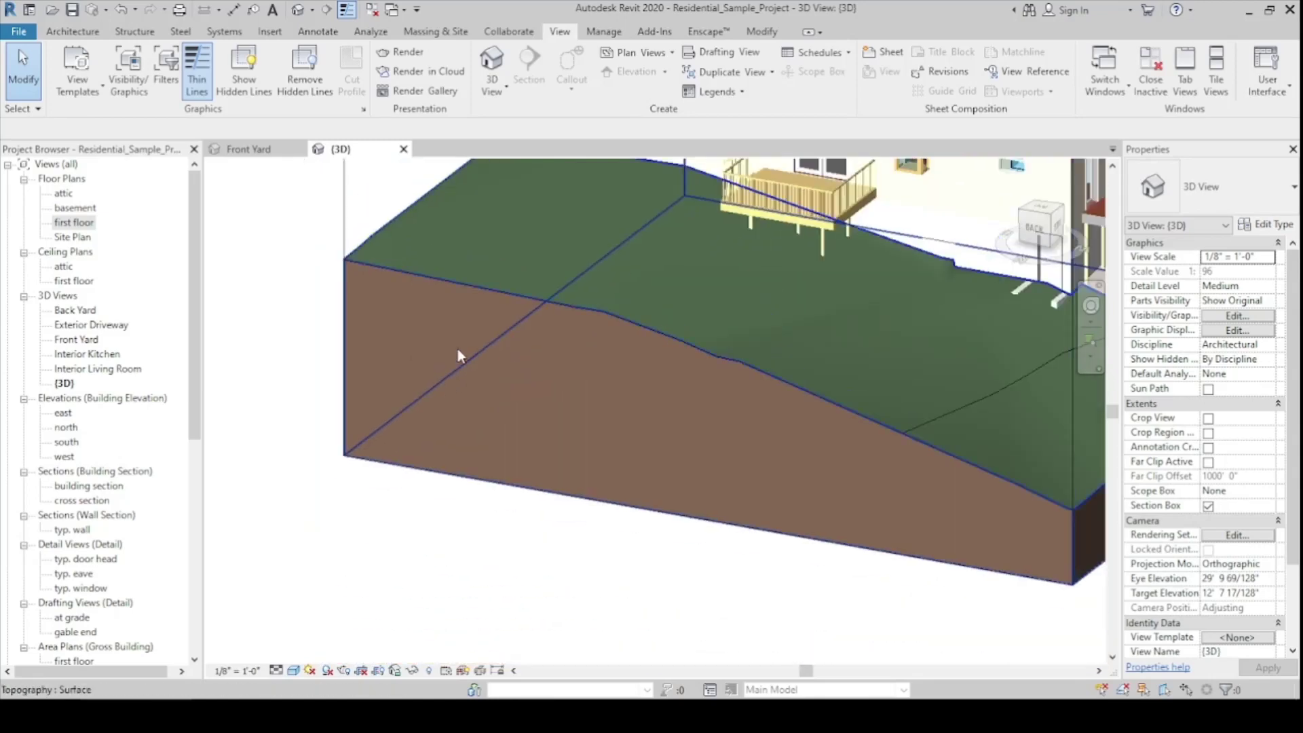
{"action": "scroll", "coordinate": [740, 509], "scroll_direction": "down", "scroll_amount": 3}
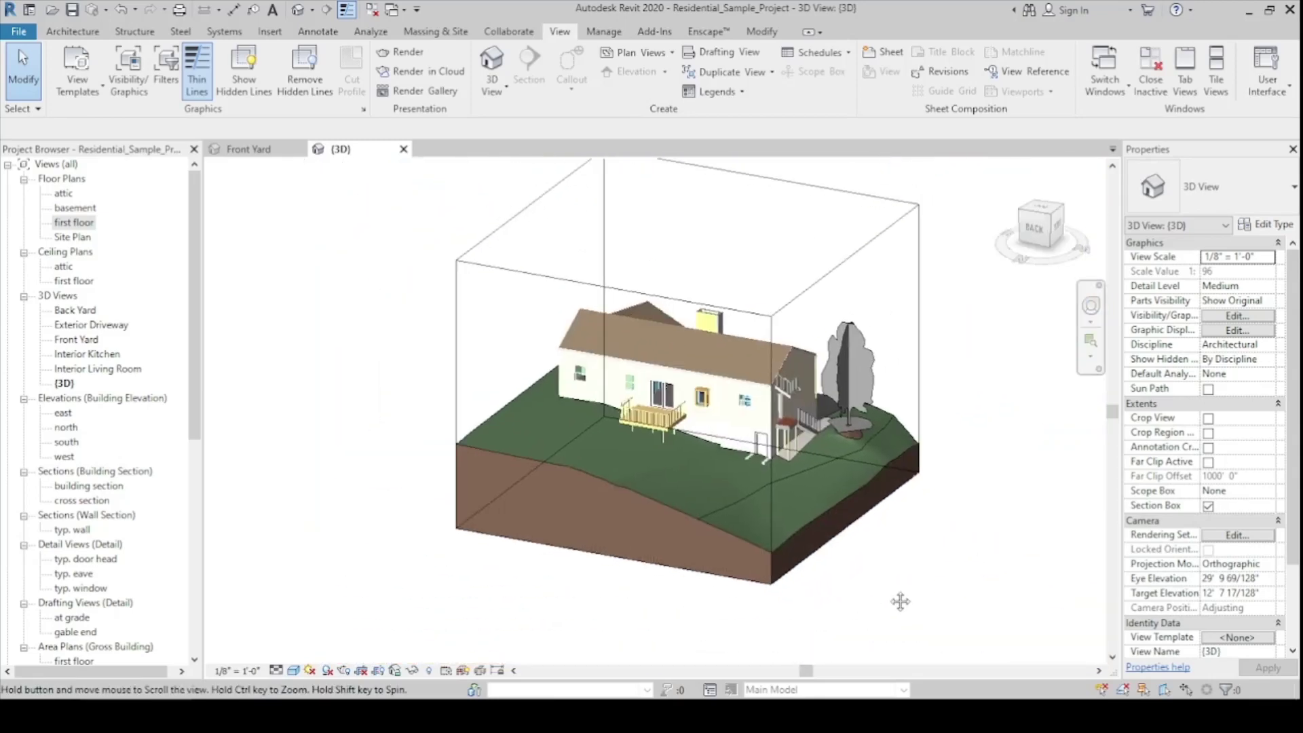
Reset the section box to the full model extents by disabling and re-enabling it
{"action": "left_click", "coordinate": [1208, 507]}
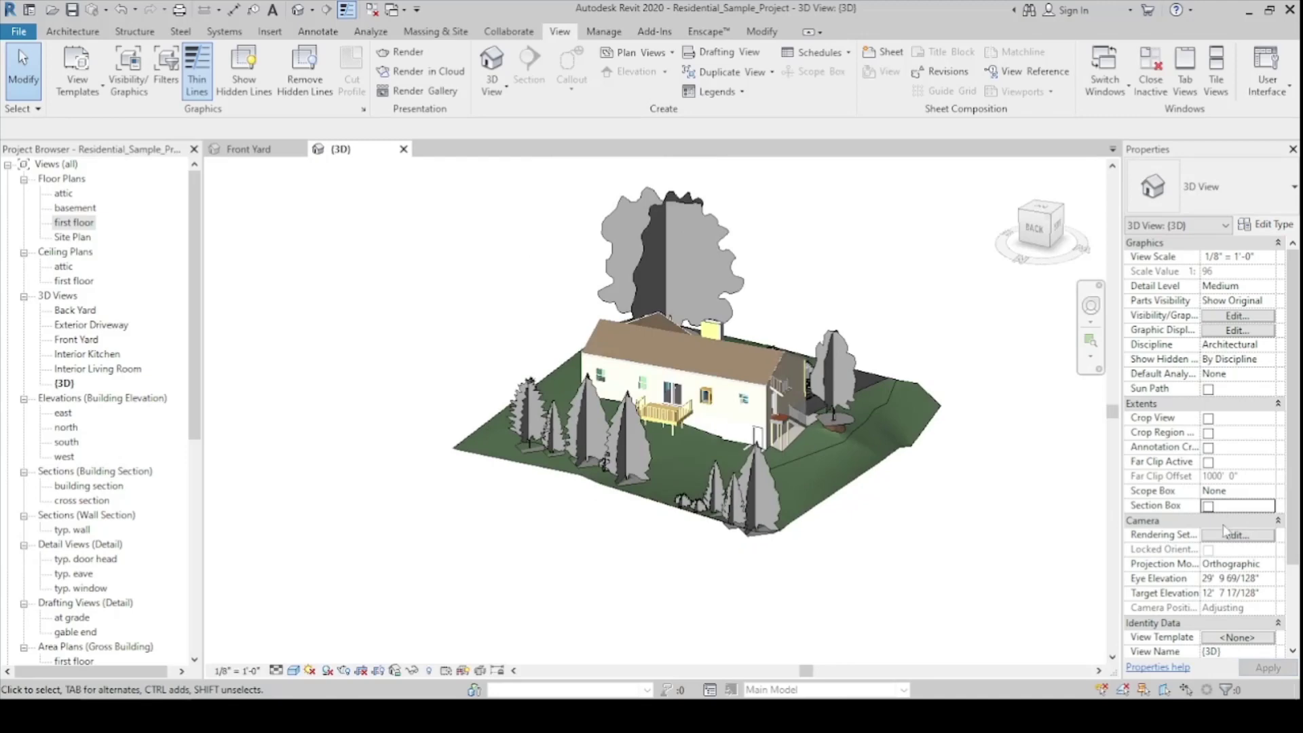
{"action": "left_click", "coordinate": [1206, 508]}
{"action": "middle_click_drag", "start_coordinate": [1003, 545], "coordinate": [875, 521], "text": "shift"}
Examine the full-size section box and the terrain it encloses from several sides, including from below
{"action": "scroll", "coordinate": [1002, 525], "scroll_direction": "up", "scroll_amount": 1}
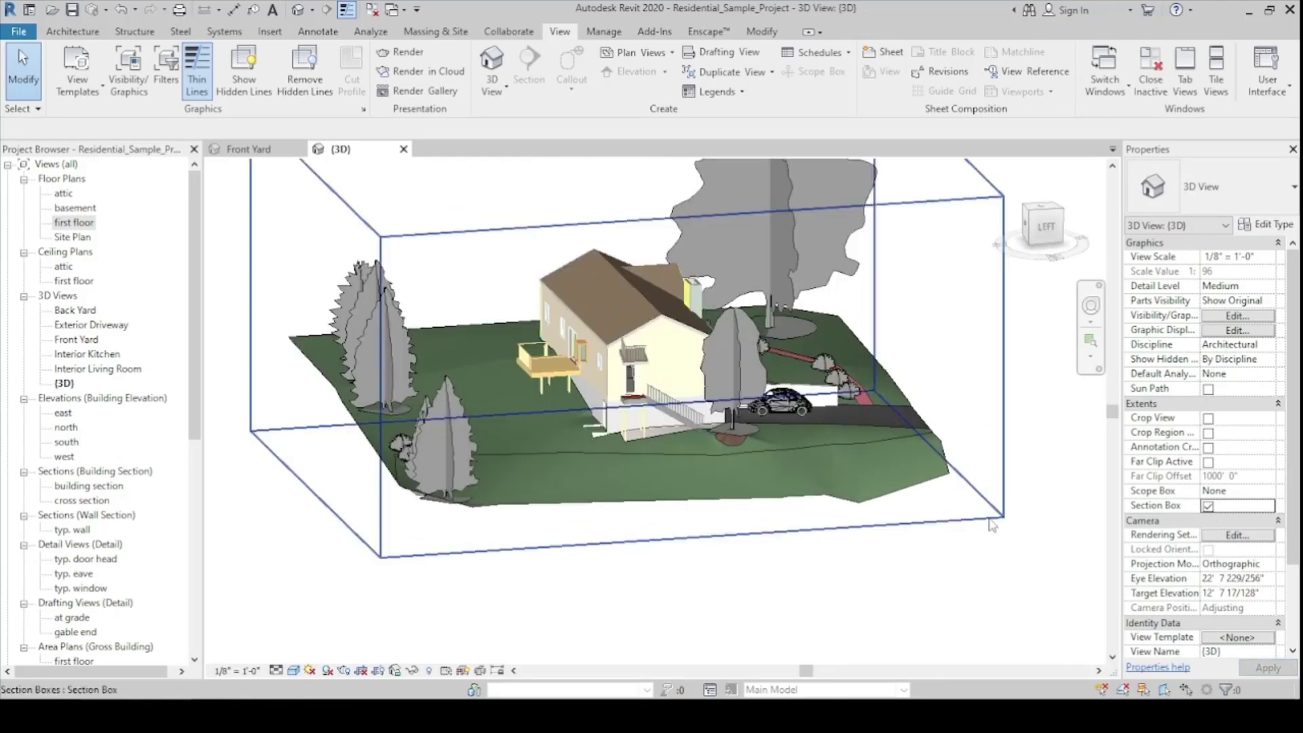
{"action": "middle_click_drag", "start_coordinate": [931, 482], "coordinate": [642, 430], "text": "shift"}
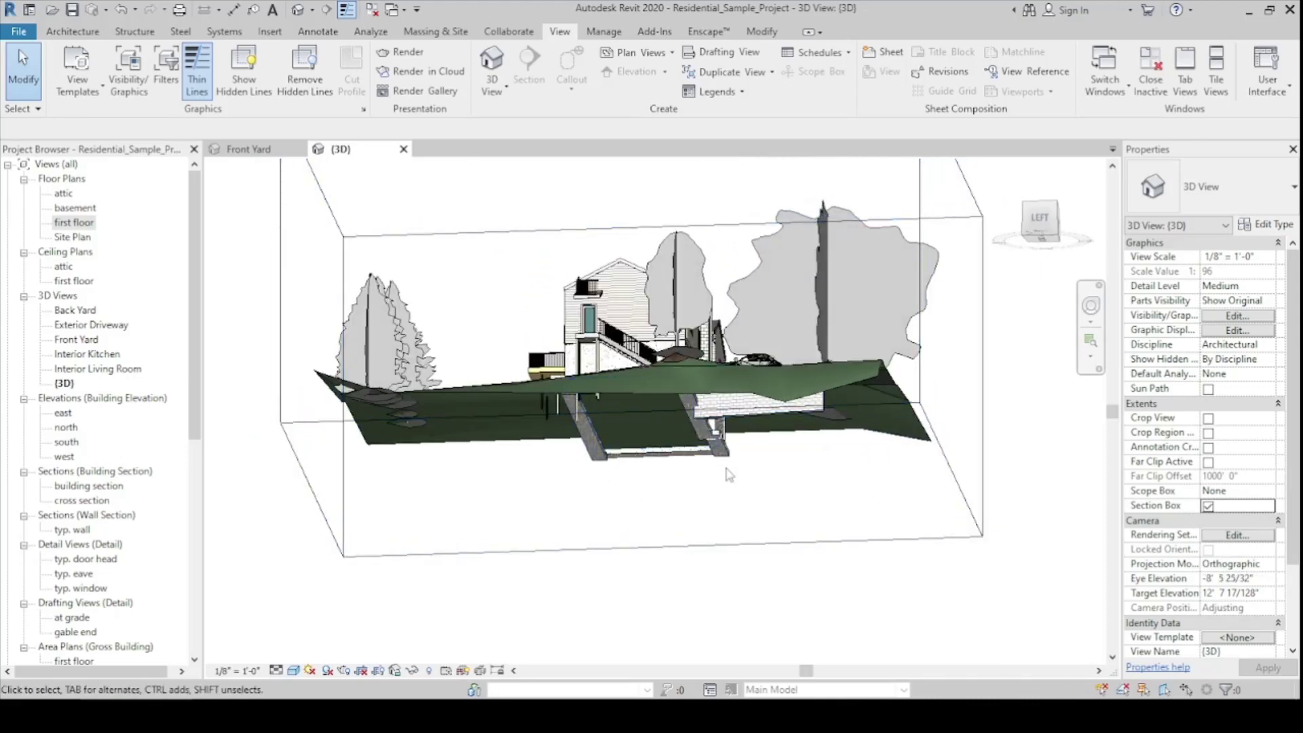
{"action": "middle_click_drag", "start_coordinate": [477, 441], "coordinate": [433, 450], "text": "shift"}
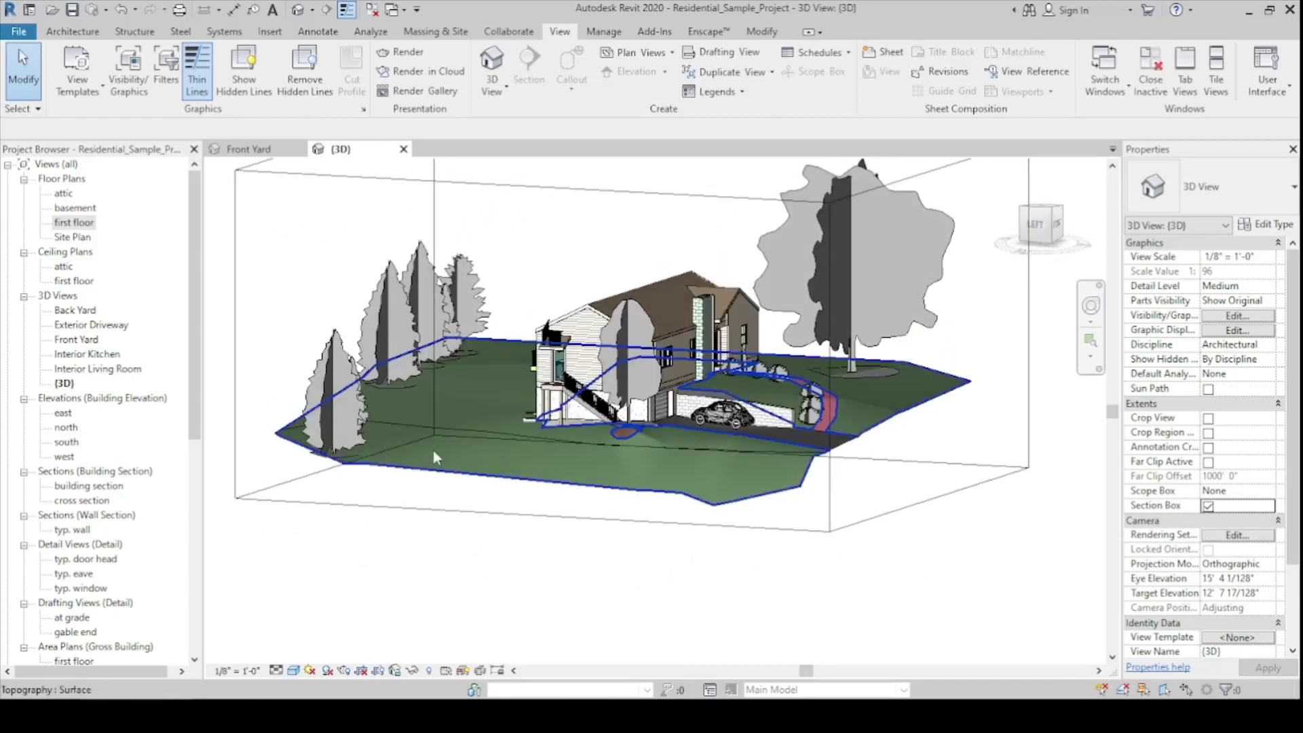
{"action": "left_click", "coordinate": [433, 450]}
{"action": "left_click", "coordinate": [459, 545]}
{"action": "middle_click_drag", "start_coordinate": [620, 607], "coordinate": [850, 541], "text": "shift"}
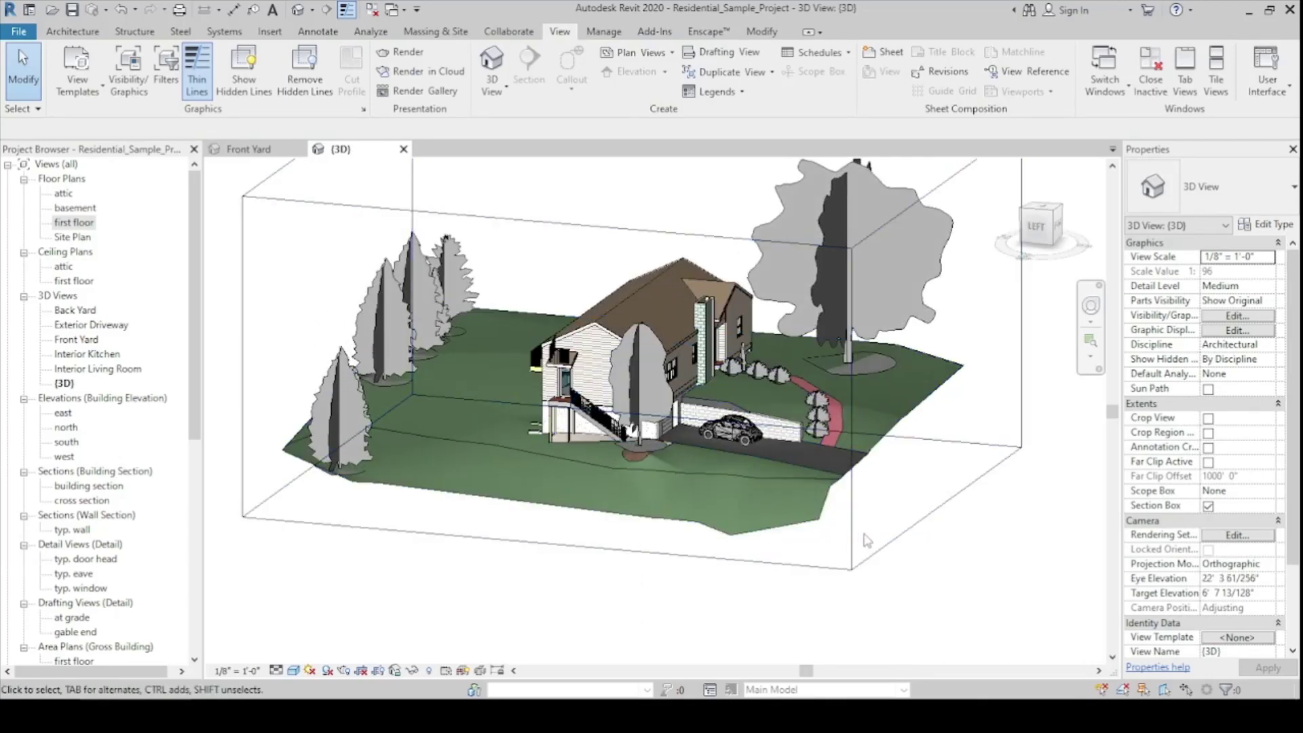
{"action": "middle_click_drag", "start_coordinate": [932, 486], "coordinate": [988, 406], "text": "shift"}
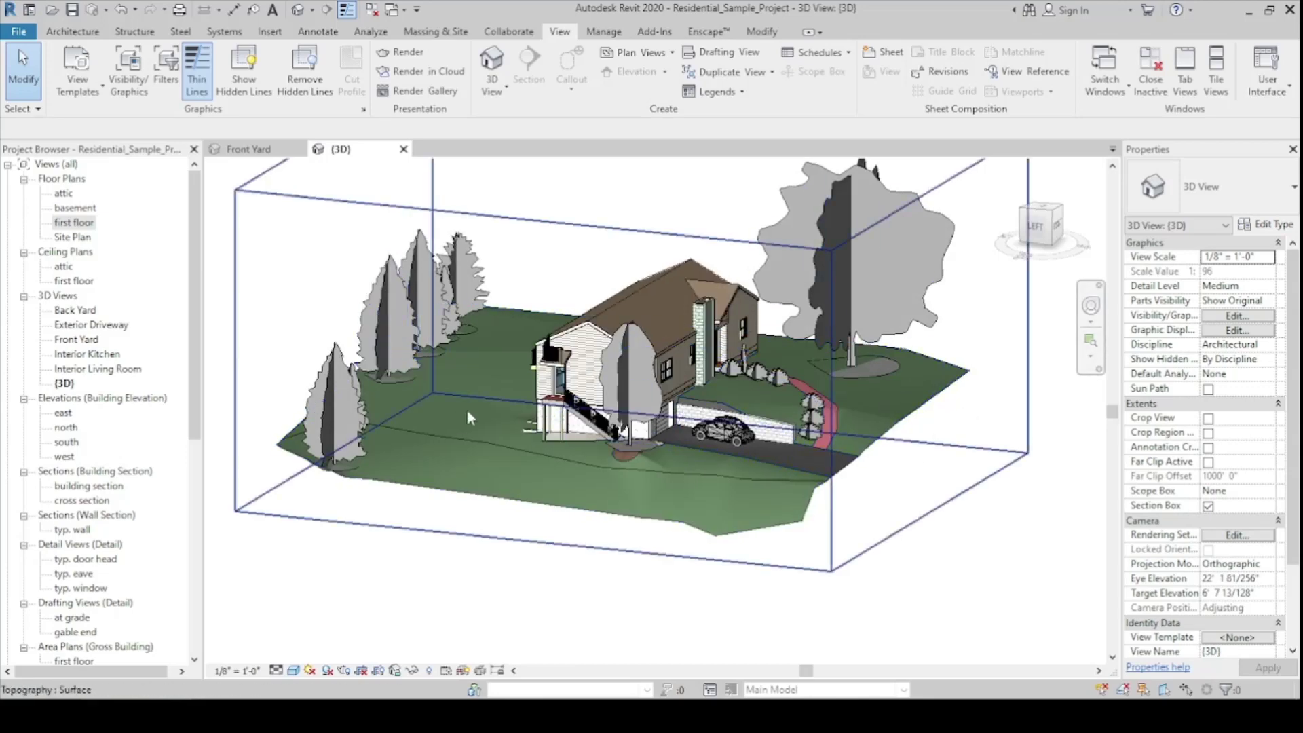
{"action": "middle_click_drag", "start_coordinate": [665, 574], "coordinate": [619, 558], "text": "shift"}
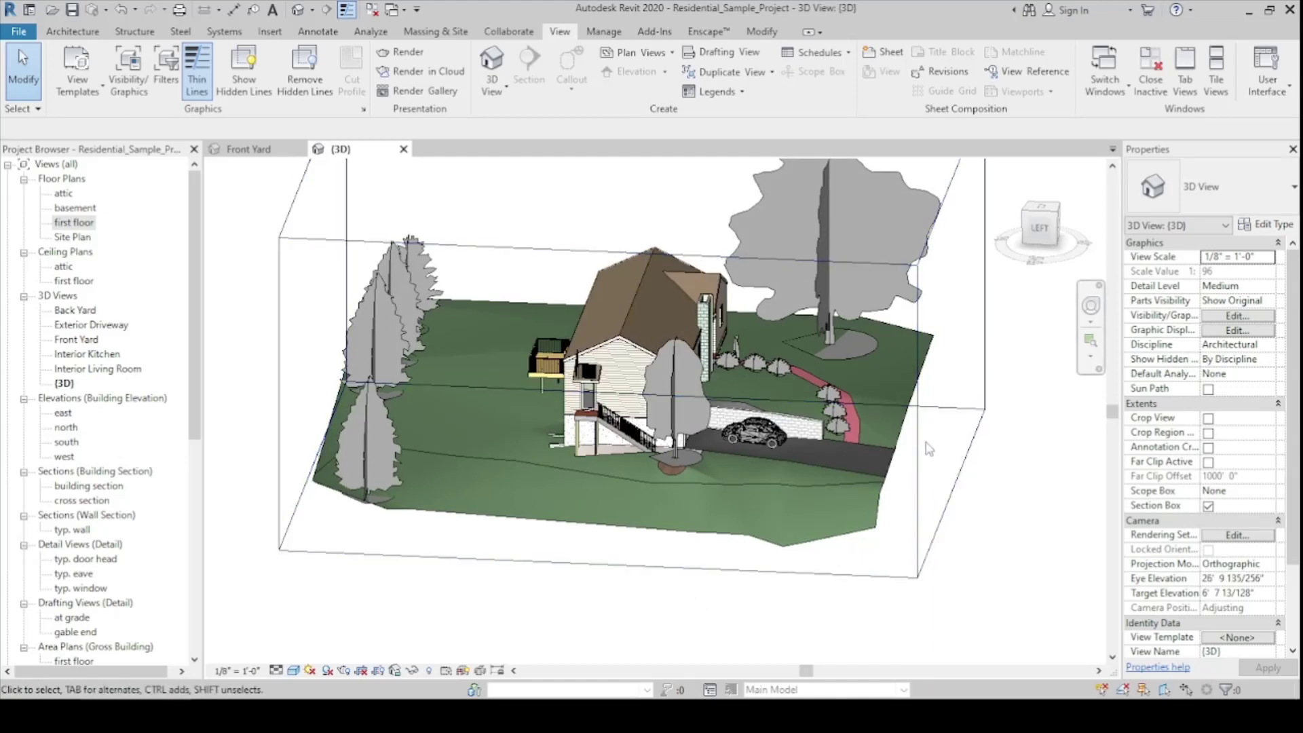
Select the section box and pull its front face inward to cut through the front terrain
{"action": "left_click", "coordinate": [838, 574]}
{"action": "middle_click_drag", "start_coordinate": [838, 573], "coordinate": [935, 364], "text": "shift"}
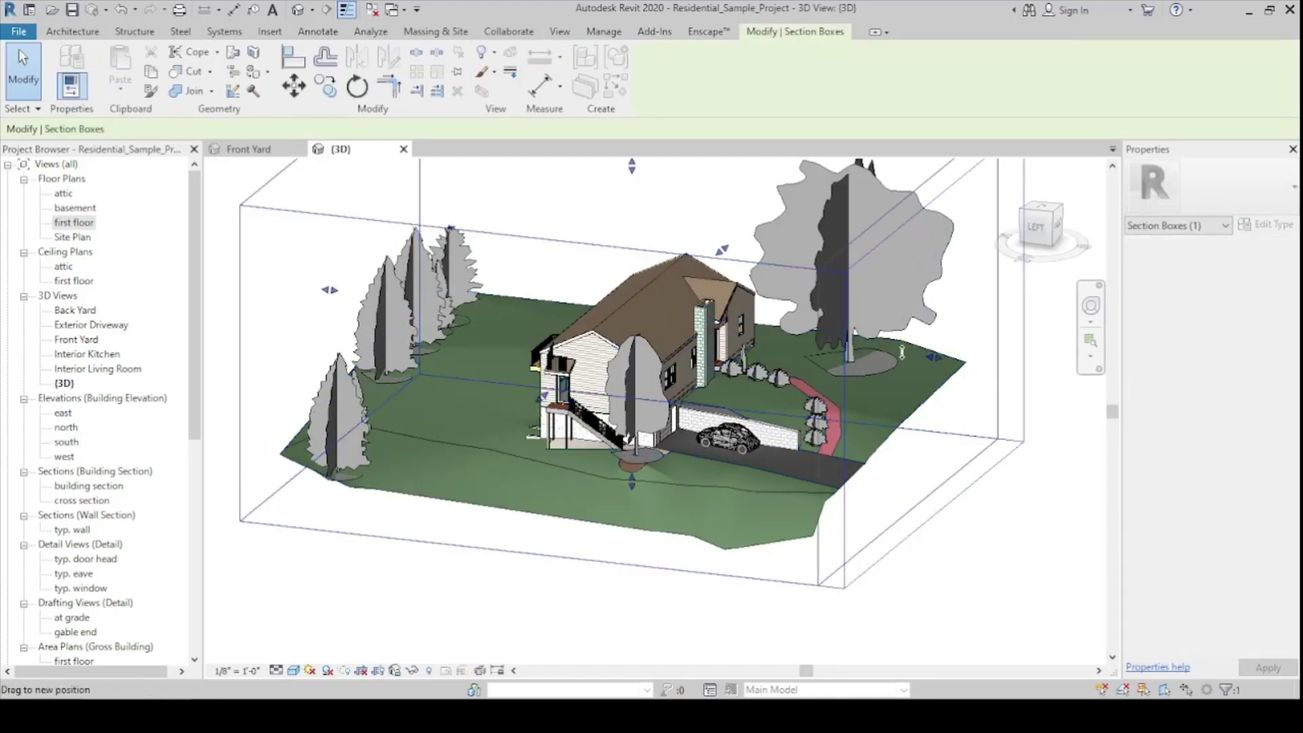
{"action": "middle_click_drag", "start_coordinate": [947, 621], "coordinate": [891, 634], "text": "shift"}
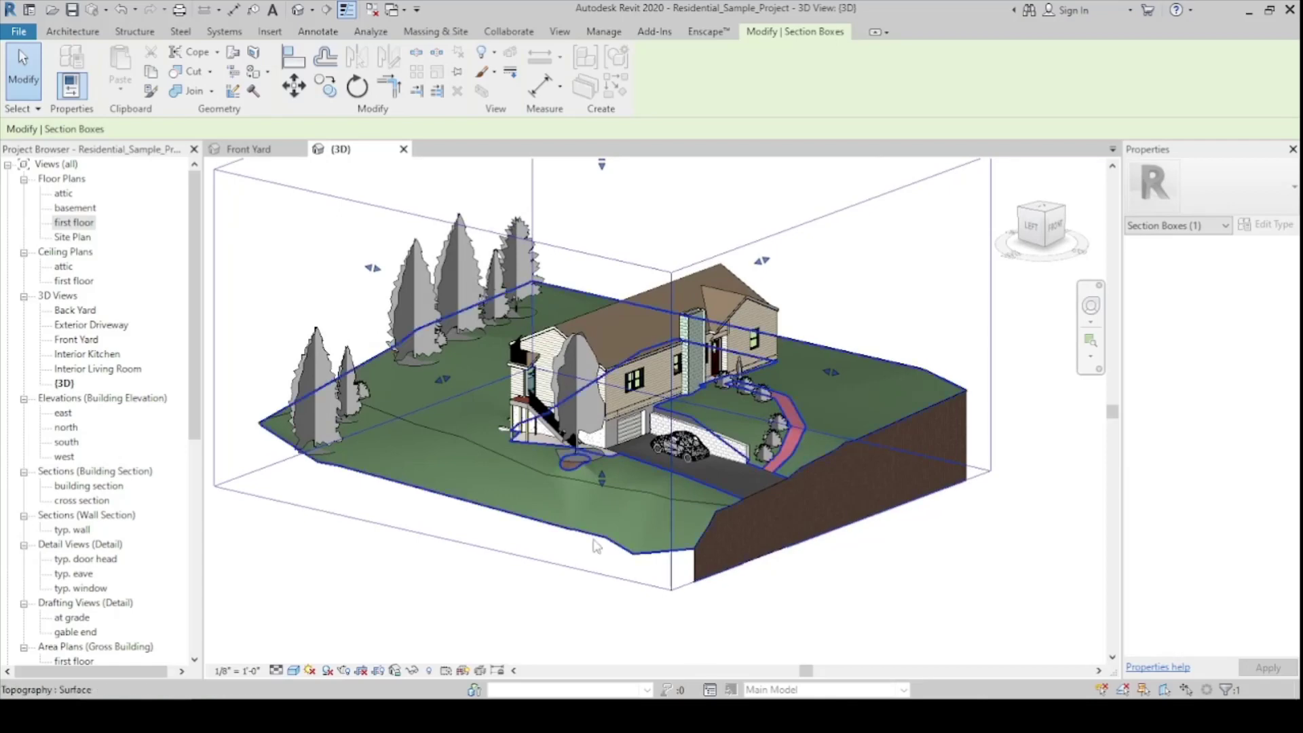
{"action": "middle_click_drag", "start_coordinate": [807, 521], "coordinate": [616, 494], "text": "shift"}
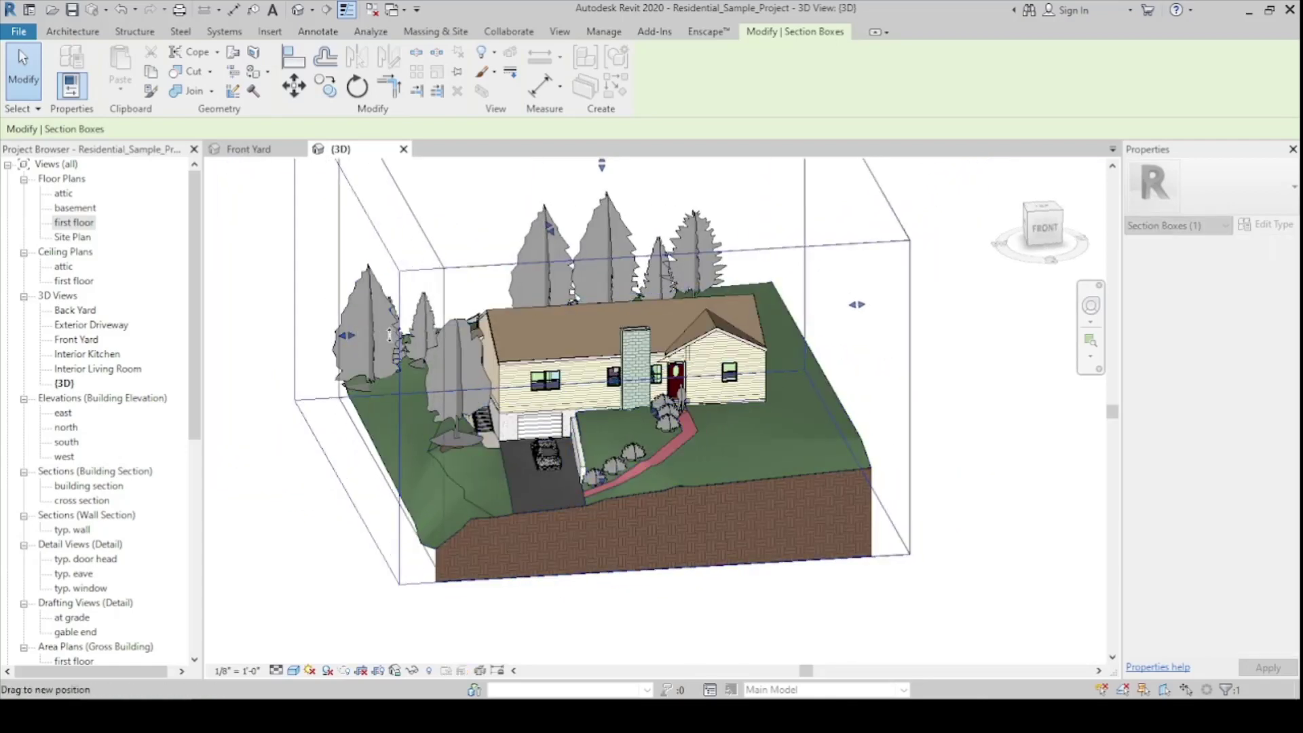
Pull the section box's left-side face inward to cut the terrain beside the house, and deselect the box
{"action": "mouse_move", "coordinate": [350, 341]}
{"action": "middle_mouse_down", "text": "shift"}
{"action": "mouse_move", "coordinate": [380, 338]}
{"action": "mouse_move", "coordinate": [332, 333]}
{"action": "middle_mouse_up", "text": "shift"}
{"action": "left_click_drag", "start_coordinate": [332, 331], "coordinate": [374, 331]}
{"action": "middle_click_drag", "start_coordinate": [317, 439], "coordinate": [401, 449], "text": "shift"}
{"action": "middle_click_drag", "start_coordinate": [816, 530], "coordinate": [701, 565], "text": "shift"}
{"action": "left_click", "coordinate": [944, 567]}
{"action": "middle_click_drag", "start_coordinate": [987, 543], "coordinate": [955, 539]}
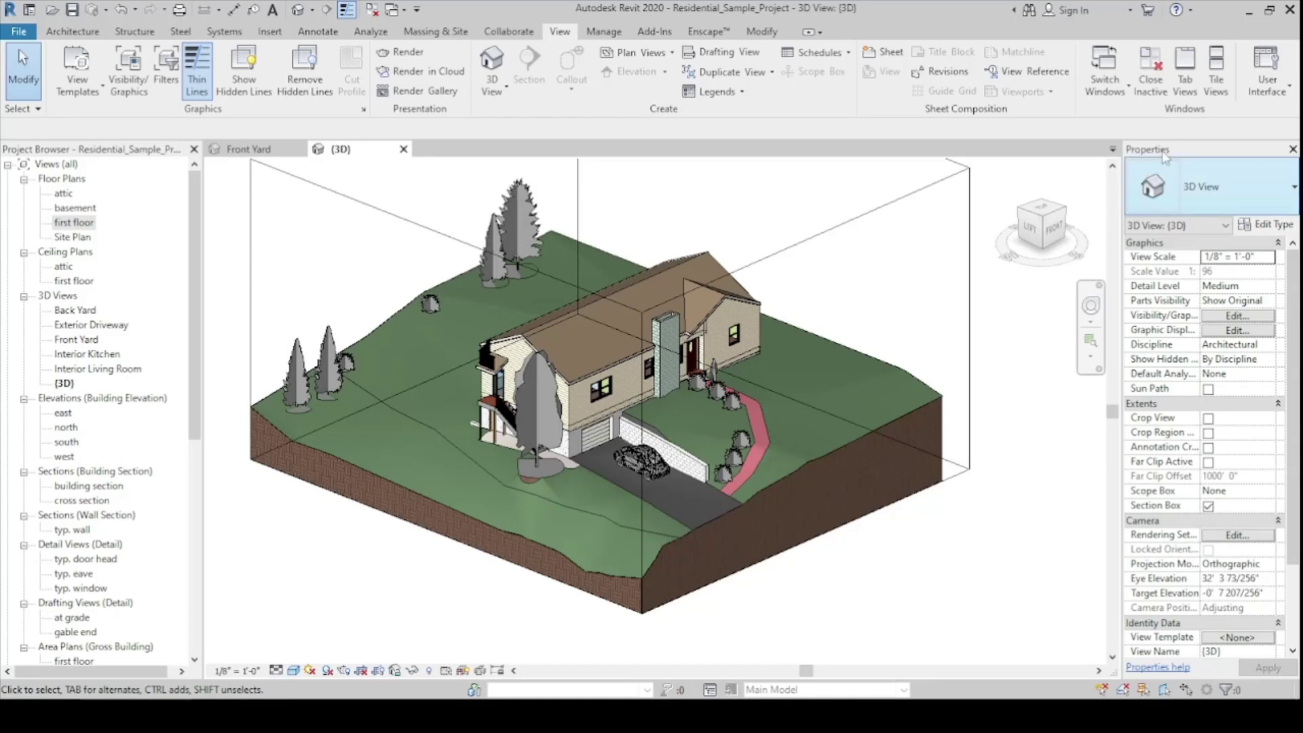
Disable the section box so the 3D view displays the entire site
{"action": "left_click", "coordinate": [1210, 507]}
{"action": "middle_click_drag", "start_coordinate": [1064, 540], "coordinate": [995, 555]}
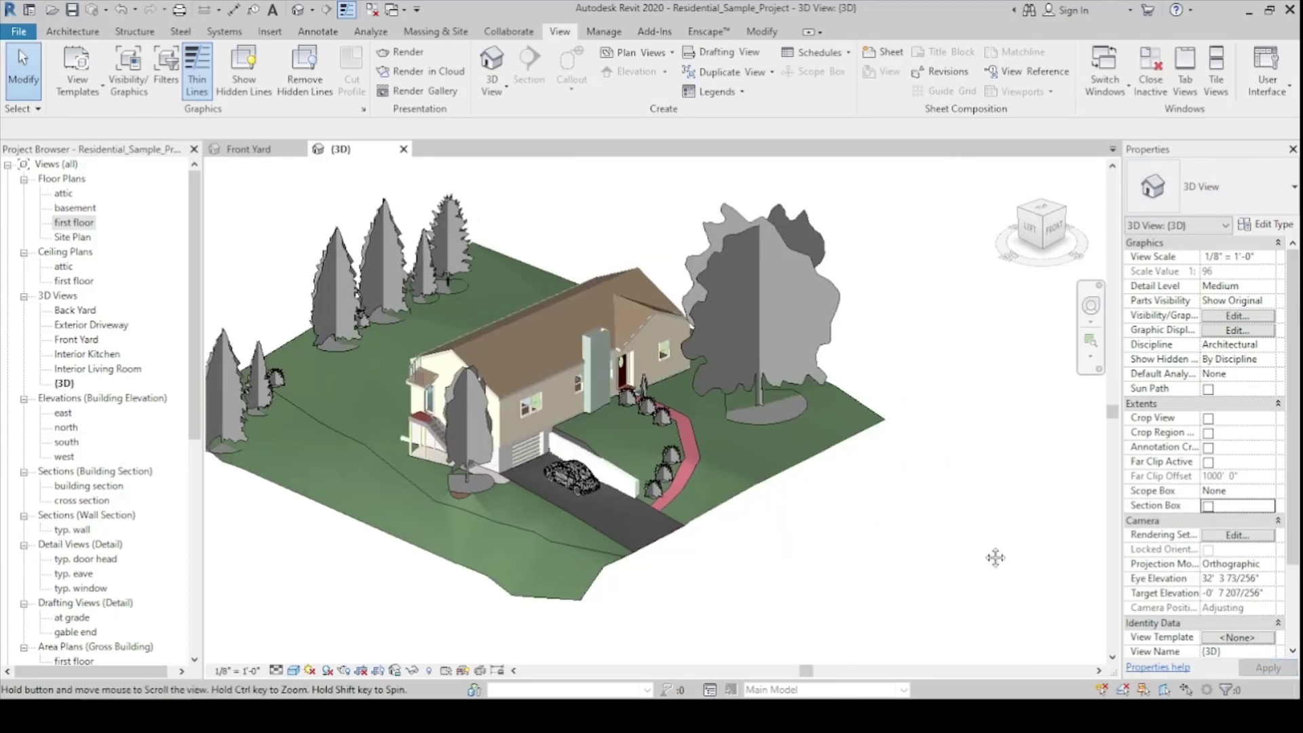
{"action": "middle_click_drag", "start_coordinate": [884, 484], "coordinate": [910, 488]}
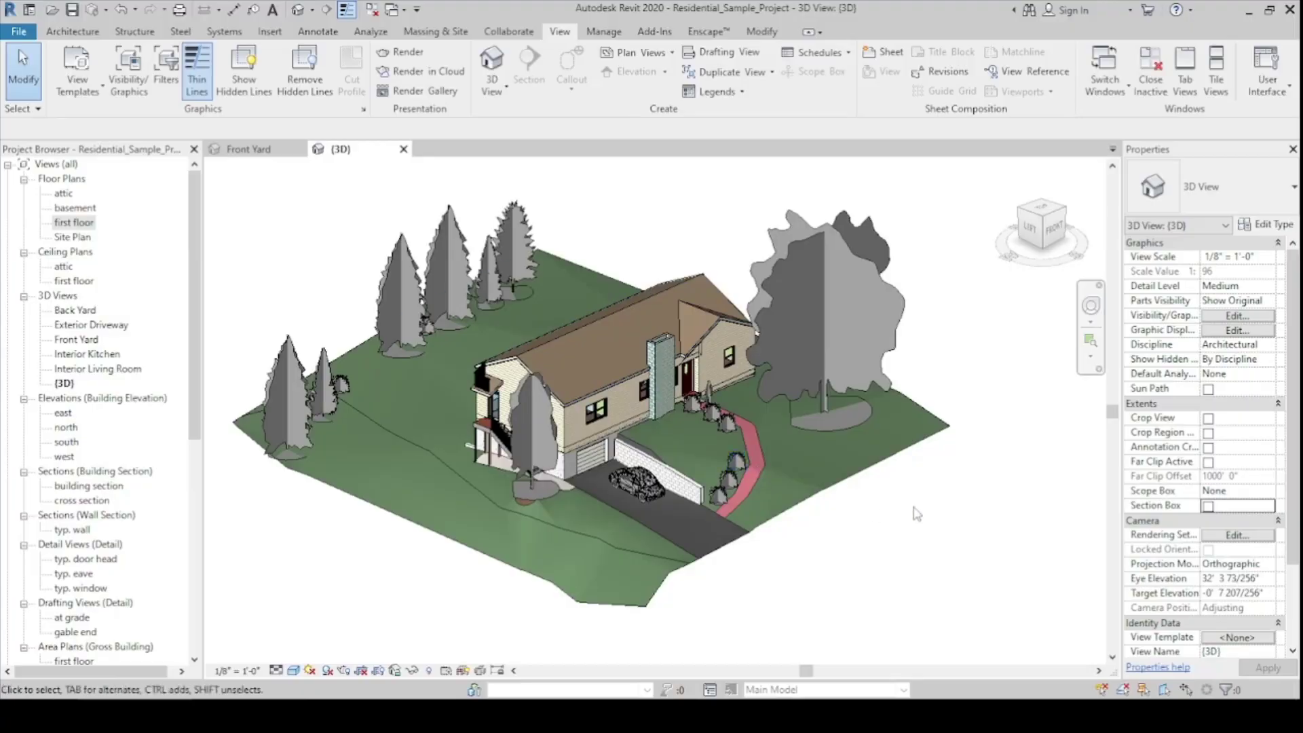
{"action": "key", "text": "alt+Tab"}
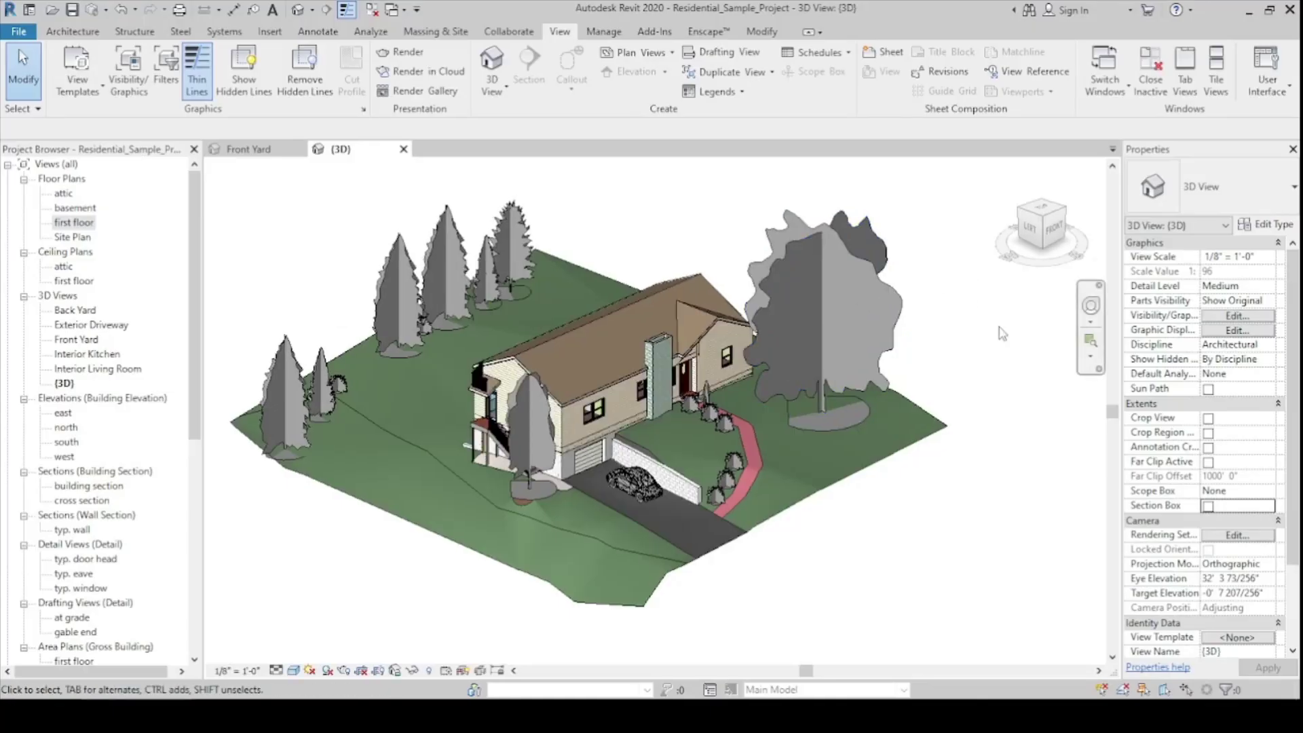
{"action": "middle_click_drag", "start_coordinate": [982, 355], "coordinate": [950, 359]}
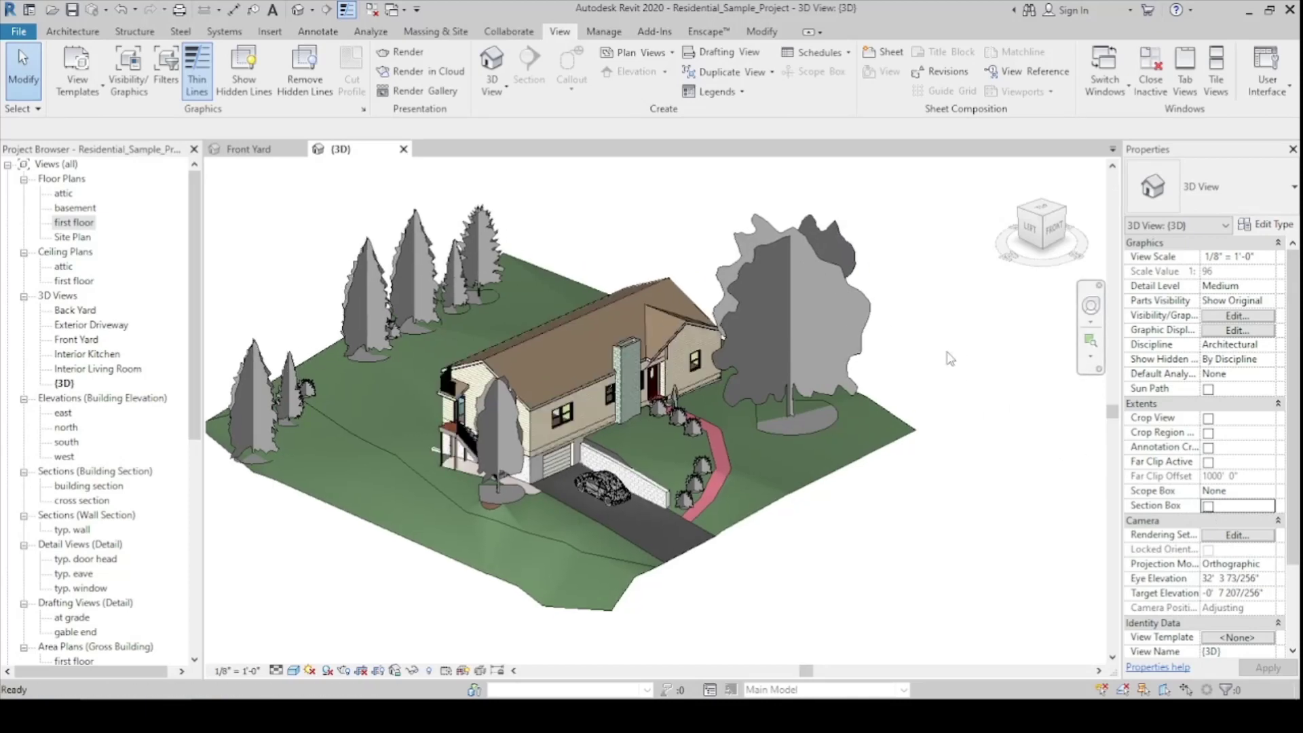
Select the roof of the house to inspect the Modify commands available for it, and clear the selection
{"action": "left_click", "coordinate": [762, 32]}
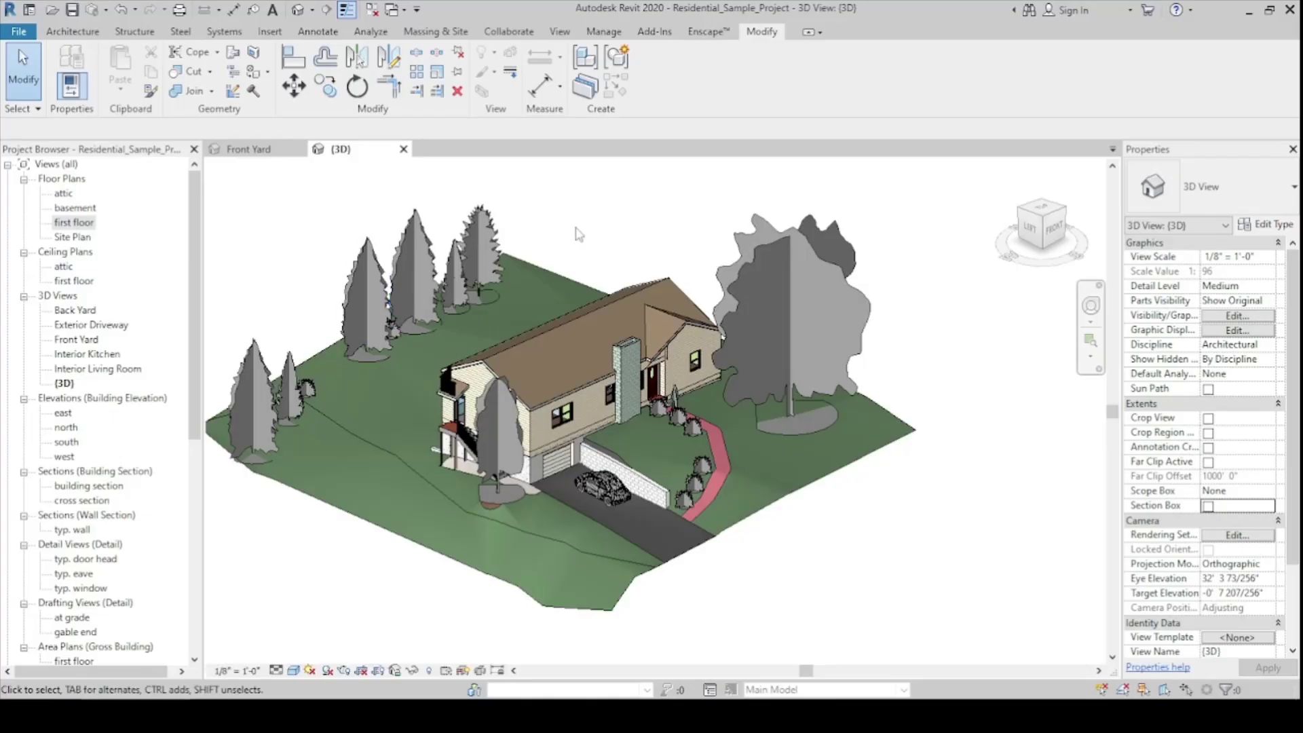
{"action": "middle_click_drag", "start_coordinate": [590, 221], "coordinate": [639, 190]}
{"action": "middle_click_drag", "start_coordinate": [734, 466], "coordinate": [777, 457]}
{"action": "scroll", "coordinate": [651, 407], "scroll_direction": "up", "scroll_amount": 5}
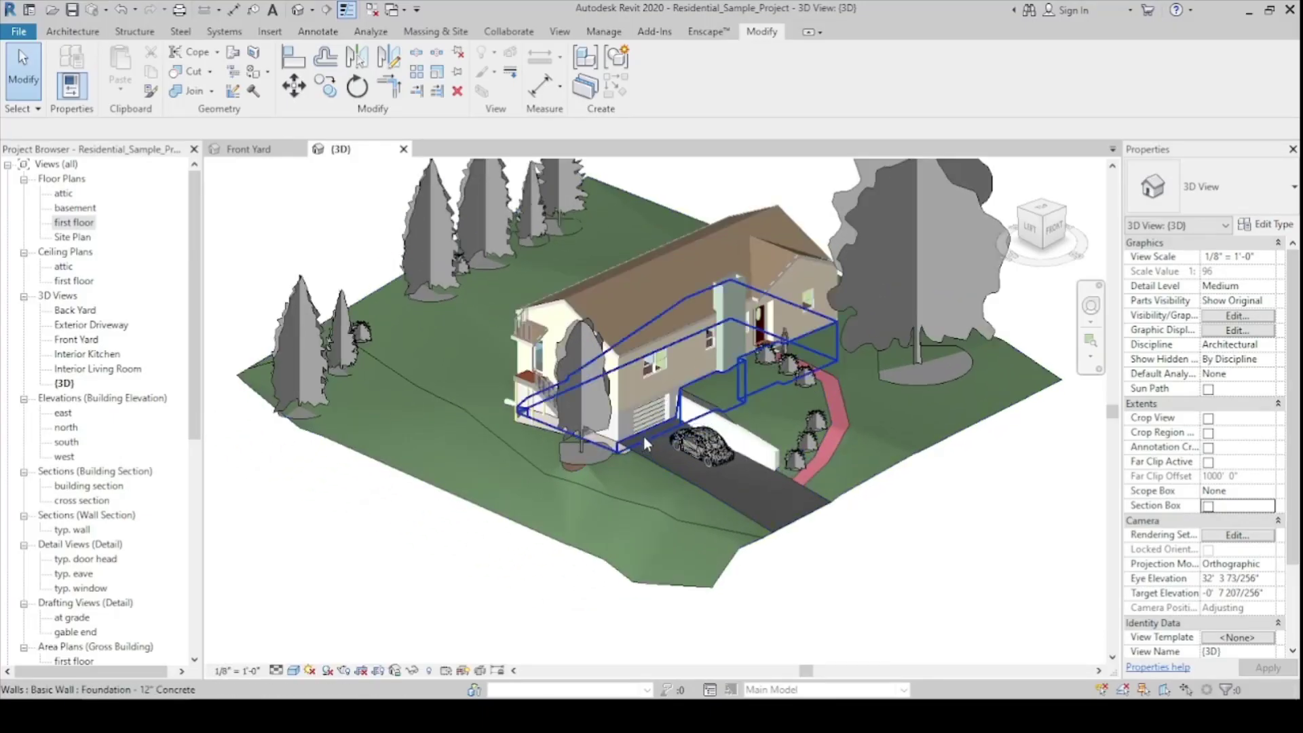
{"action": "left_click", "coordinate": [659, 271]}
{"action": "middle_click_drag", "start_coordinate": [656, 298], "coordinate": [652, 309]}
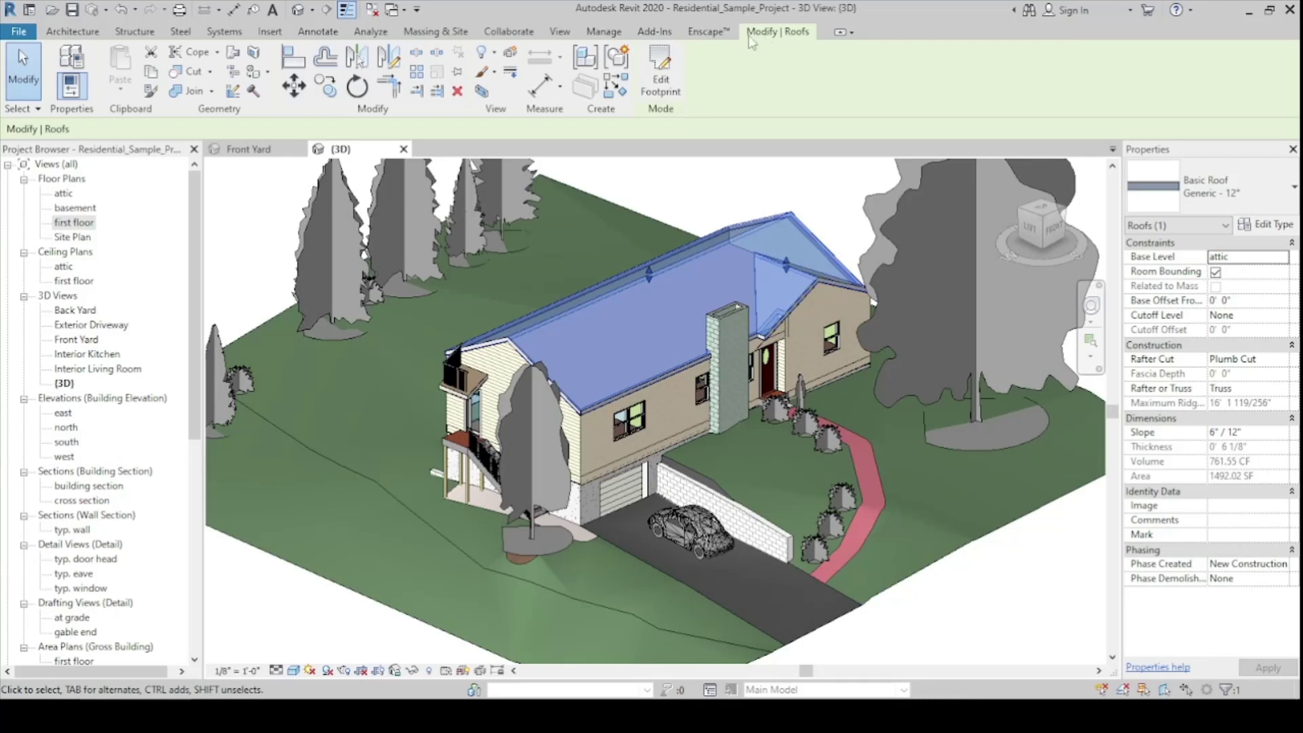
{"action": "left_click", "coordinate": [727, 198]}
{"action": "scroll", "coordinate": [730, 187], "scroll_direction": "down", "scroll_amount": 2}
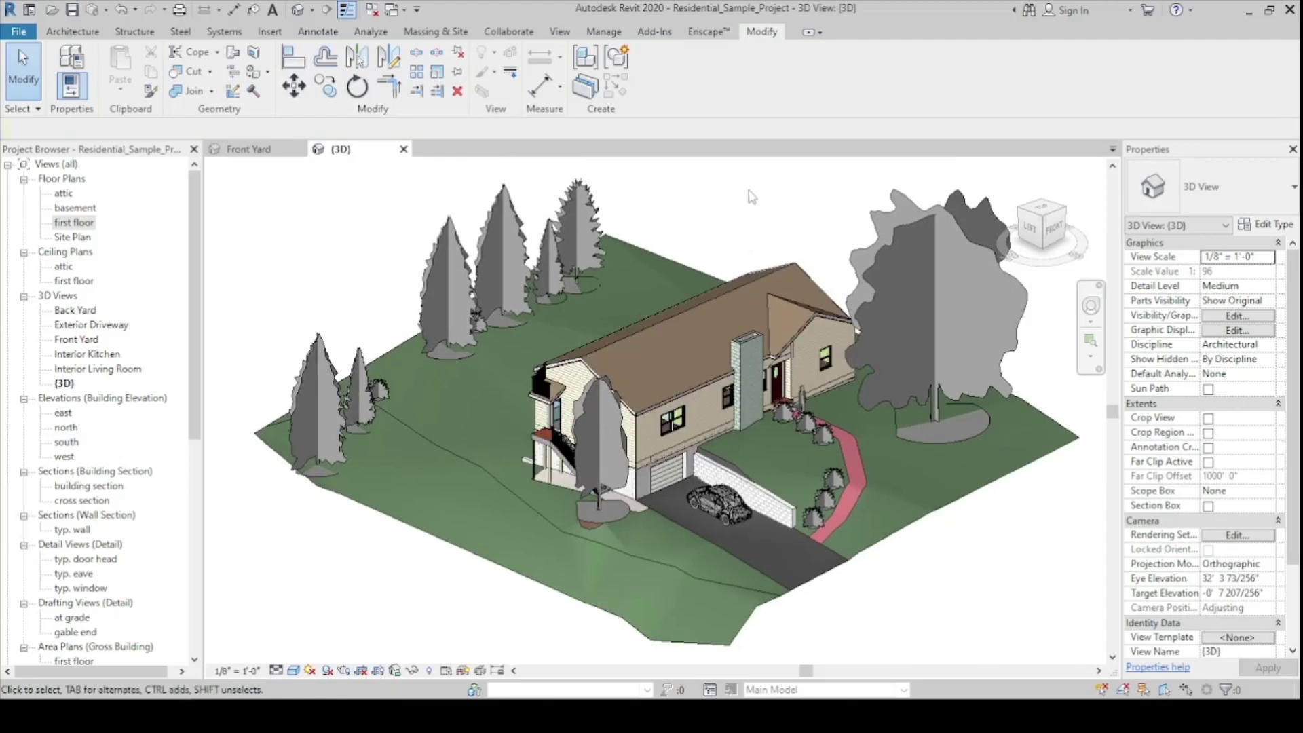
{"action": "middle_click_drag", "start_coordinate": [758, 203], "coordinate": [749, 203]}
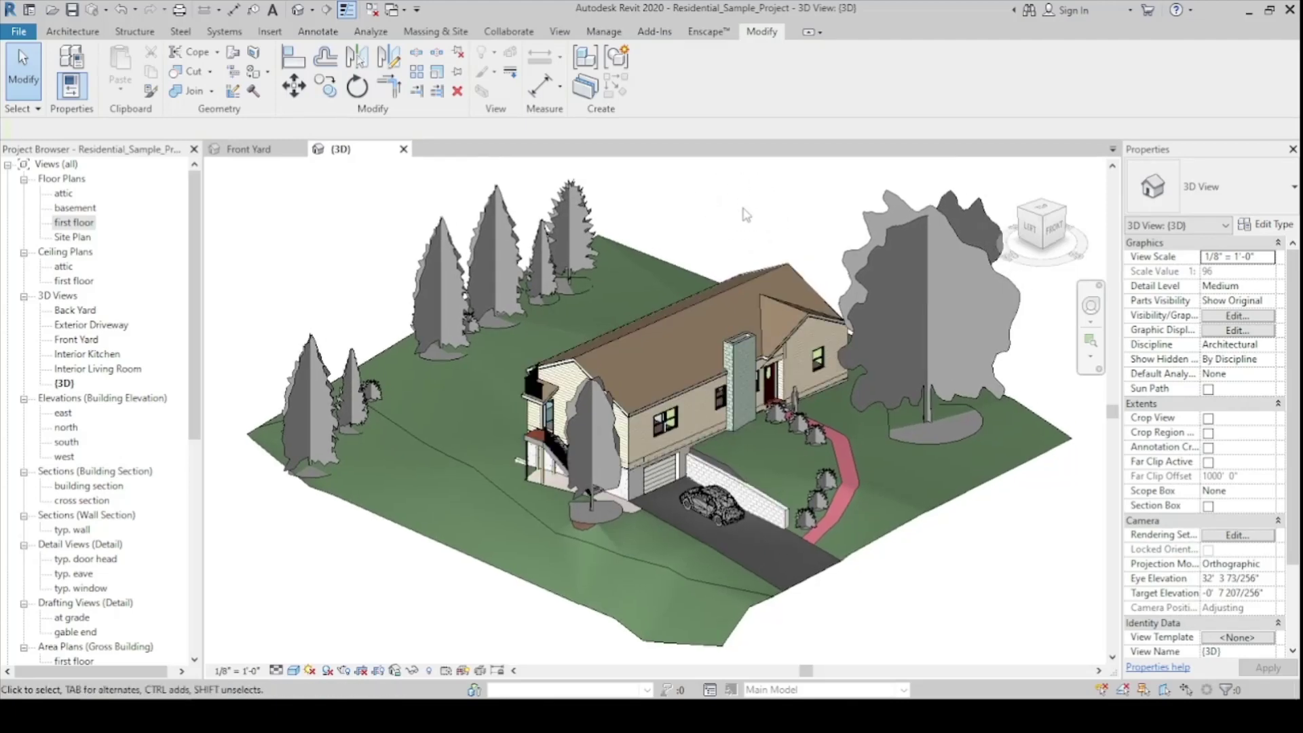
{"action": "middle_click_drag", "start_coordinate": [731, 220], "coordinate": [739, 220]}
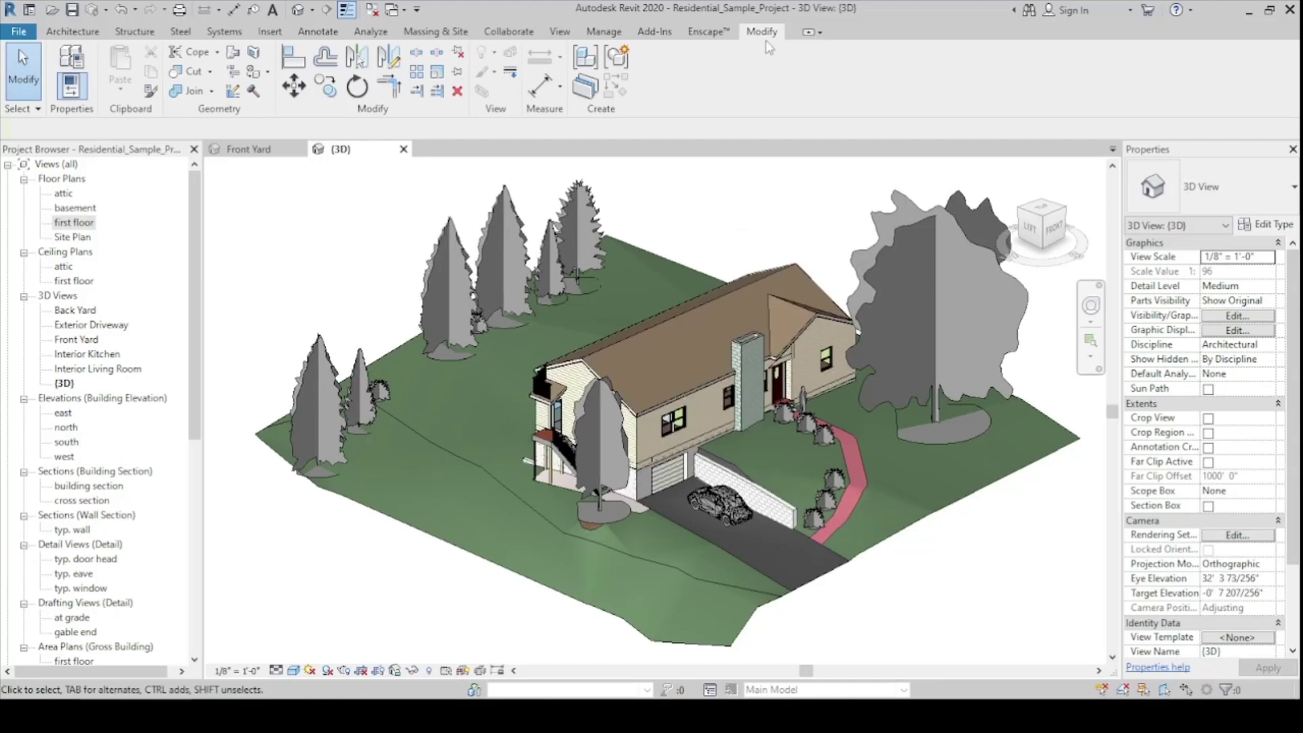
{"action": "left_click", "coordinate": [68, 32]}
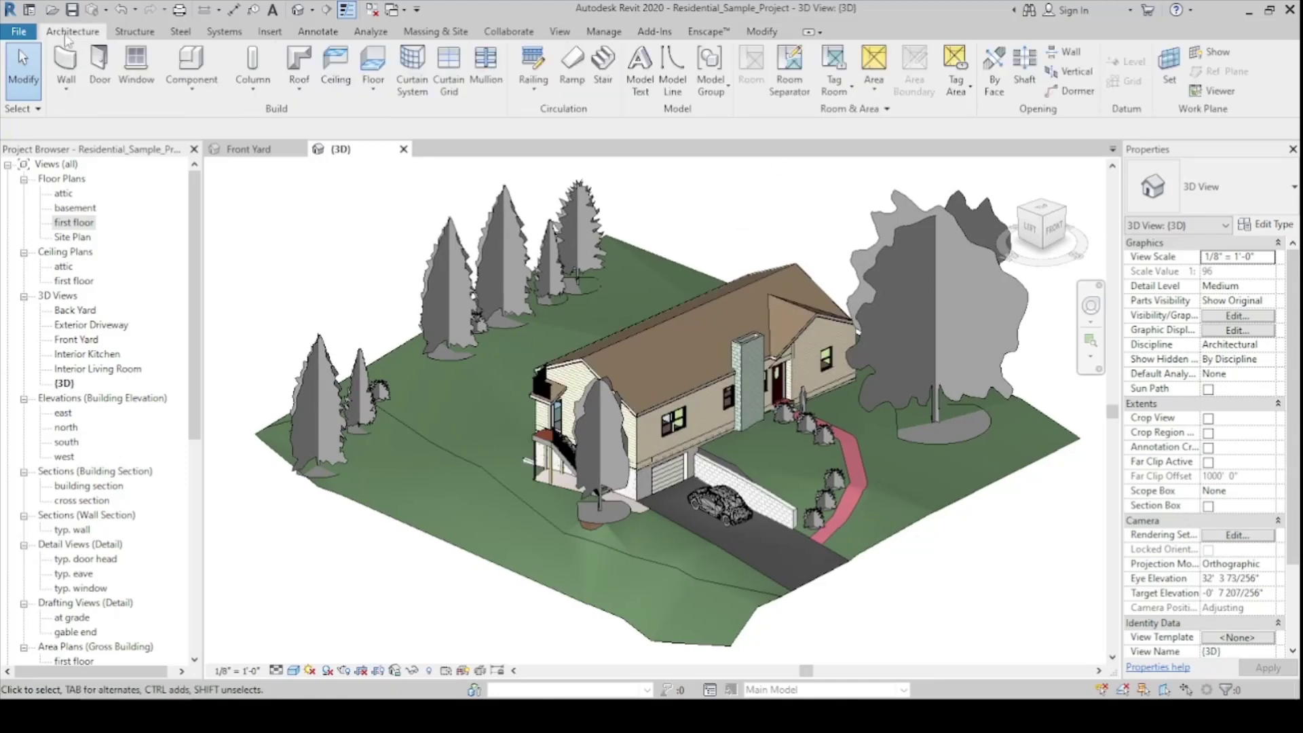
Select the roof and the front exterior wall in turn to compare their Modify commands, and clear the selection
{"action": "left_click", "coordinate": [746, 283]}
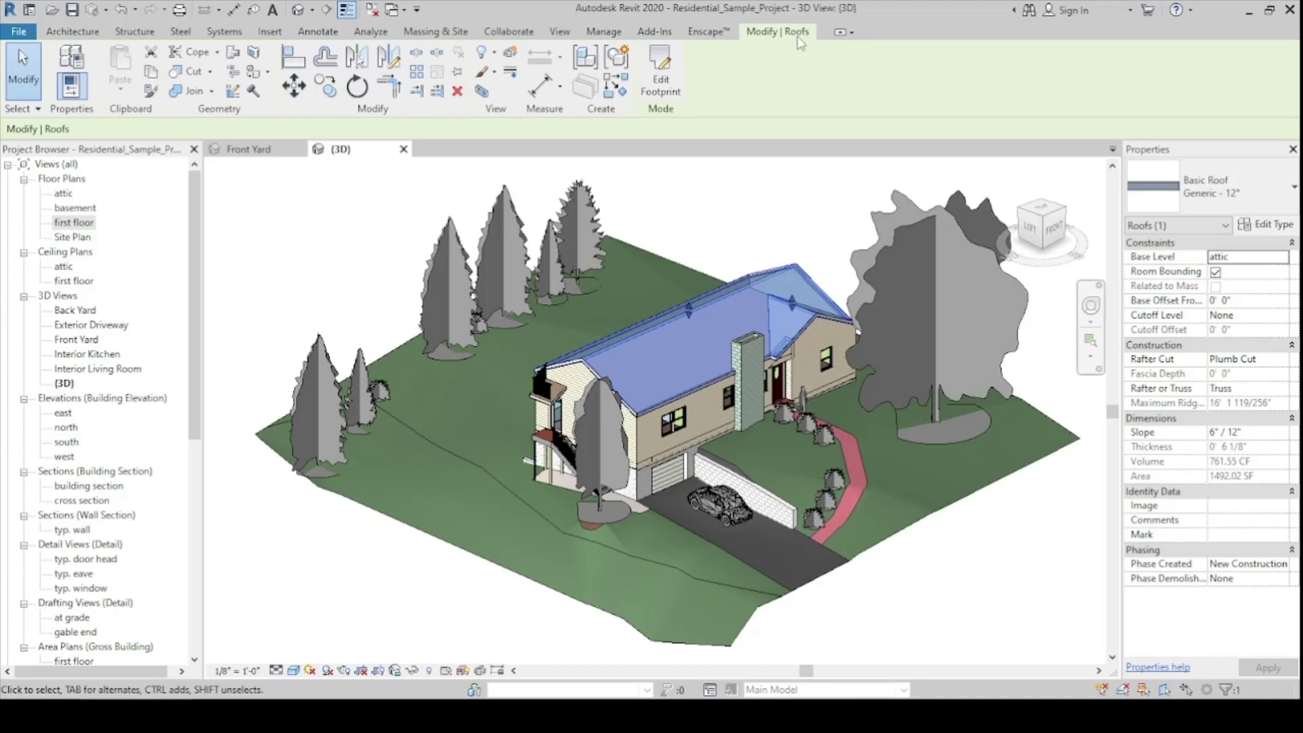
{"action": "left_click", "coordinate": [711, 420]}
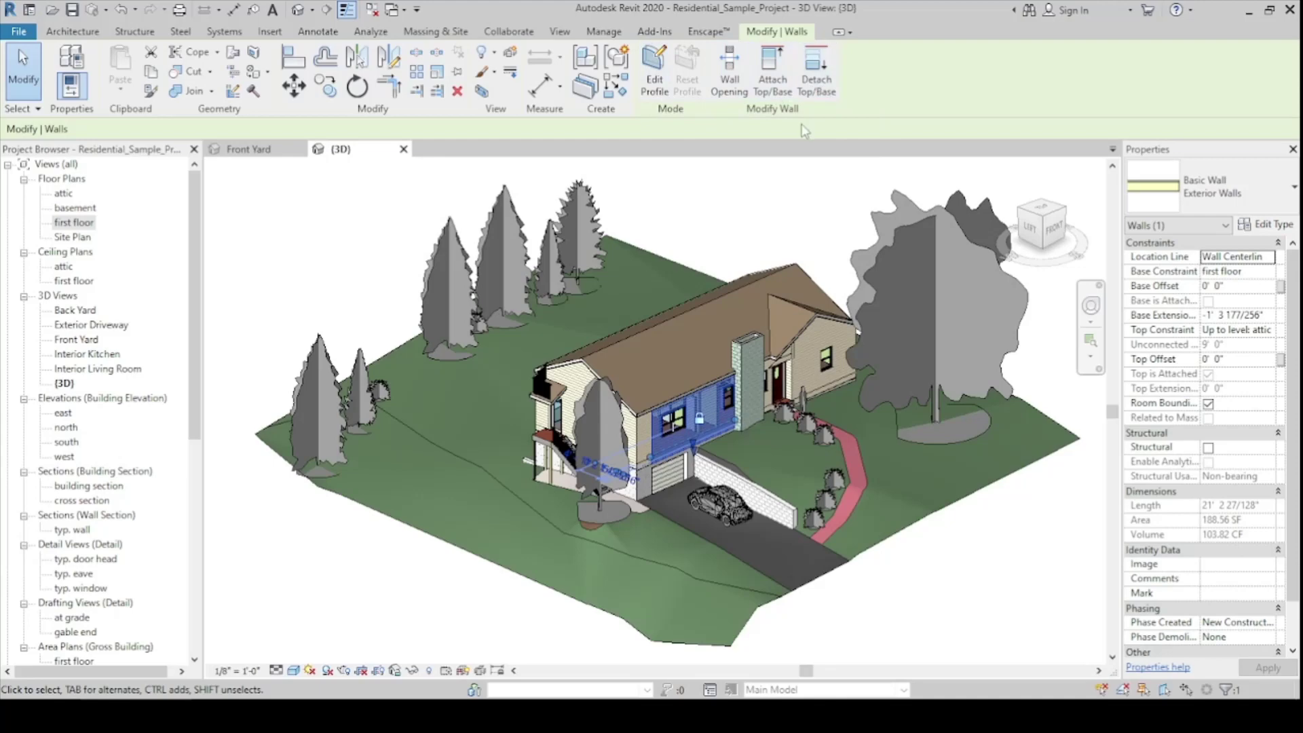
{"action": "left_click", "coordinate": [783, 213]}
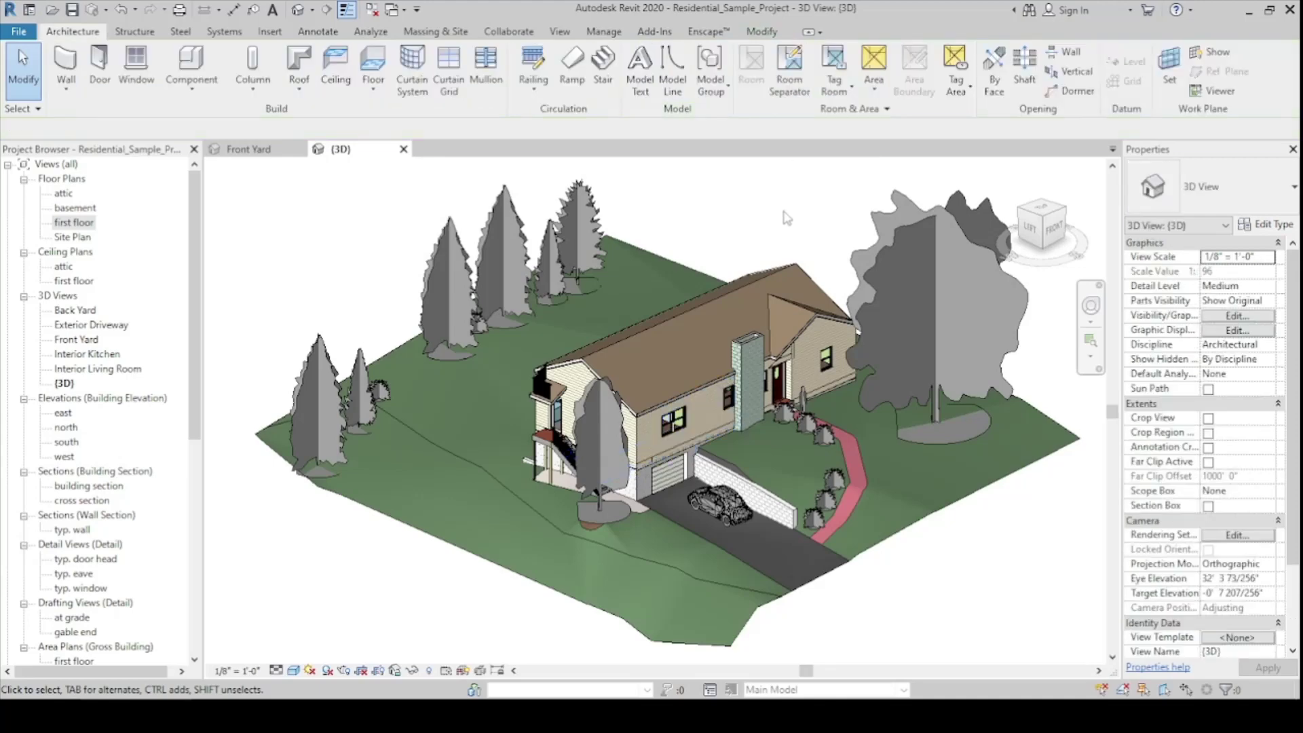
Compare the general Modify commands with those offered for the selected roof, and deselect the roof
{"action": "left_click", "coordinate": [761, 31]}
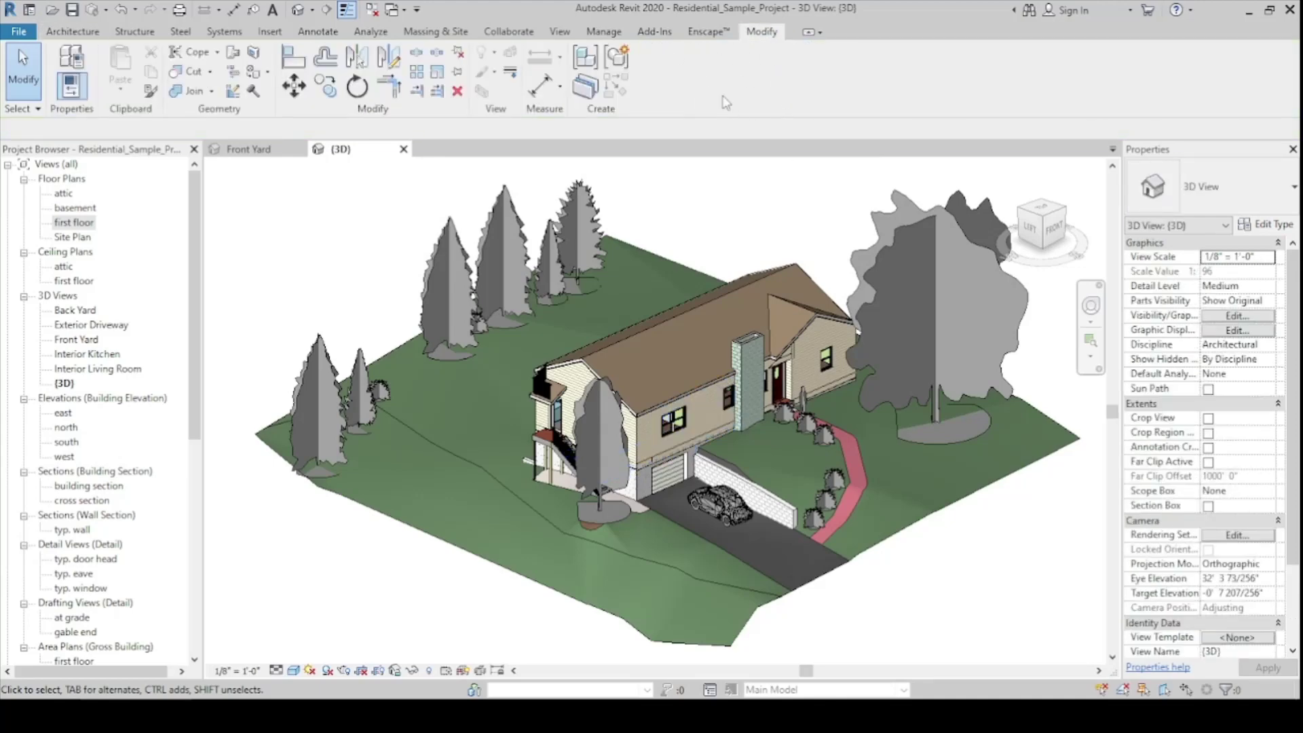
{"action": "left_click", "coordinate": [727, 309]}
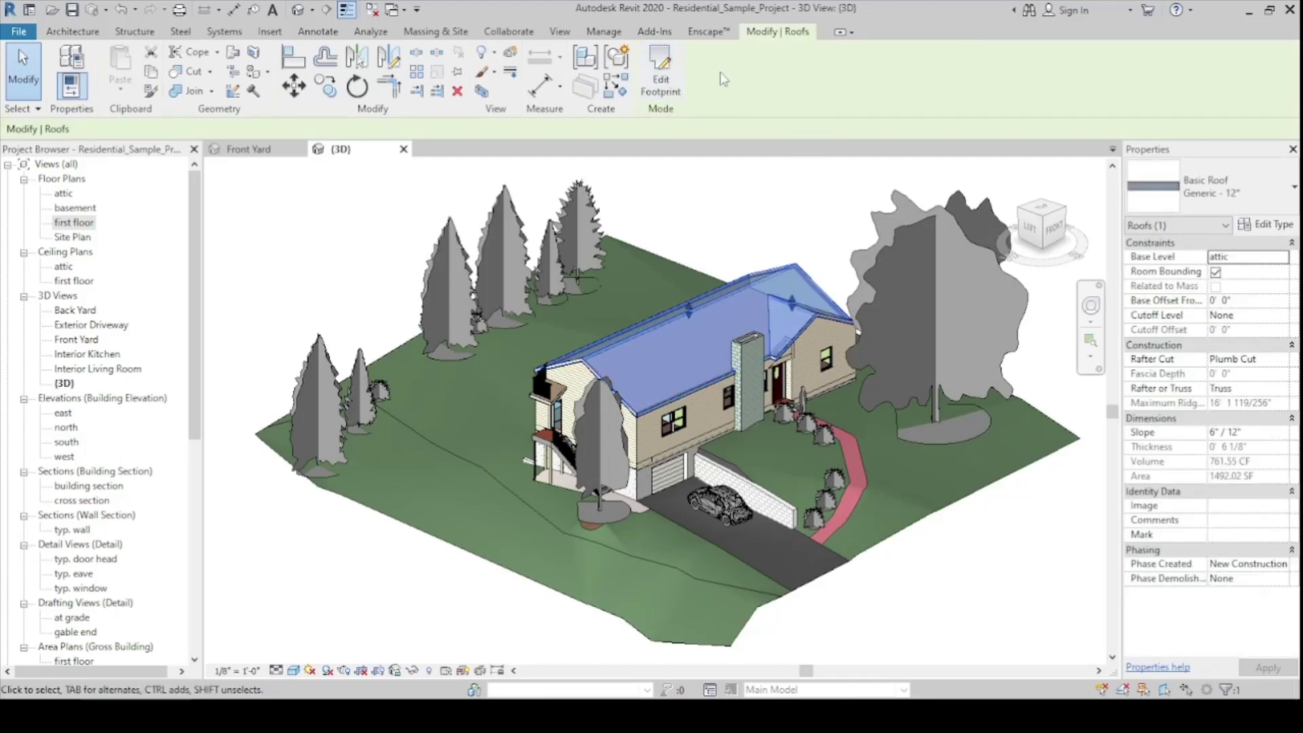
{"action": "left_click", "coordinate": [743, 197]}
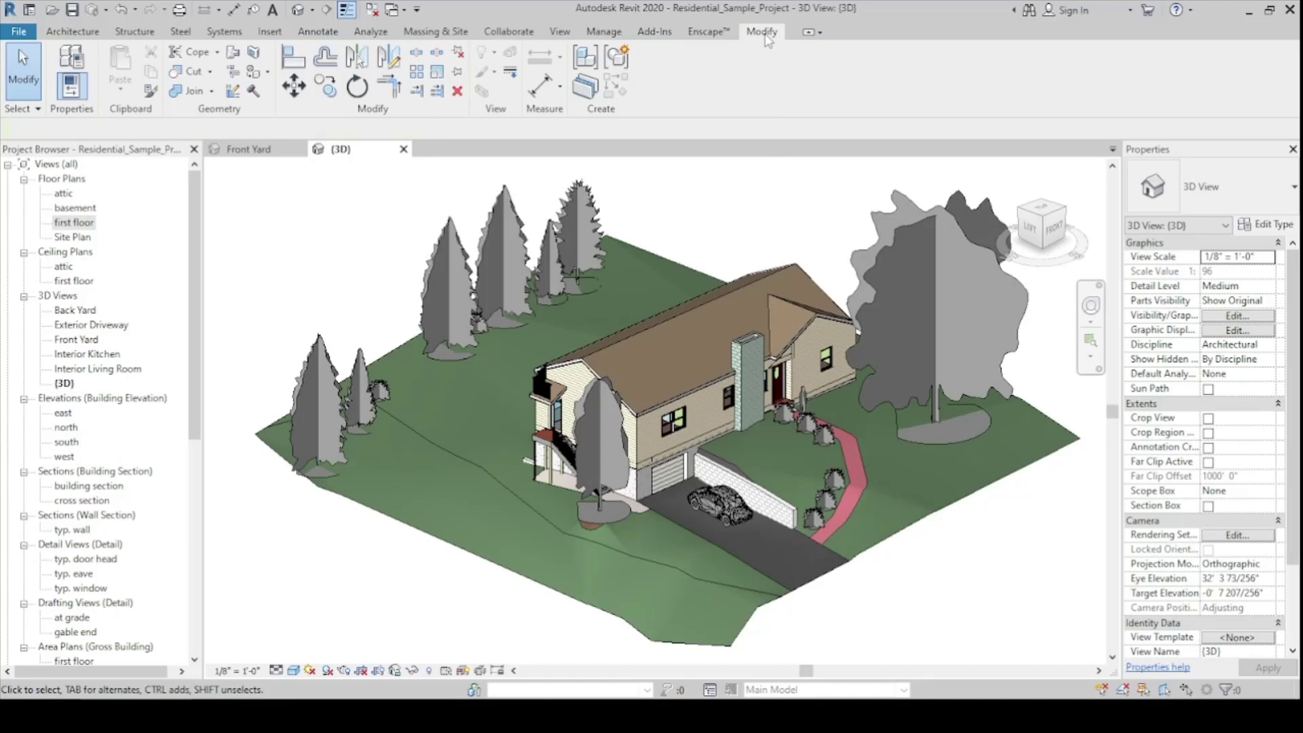
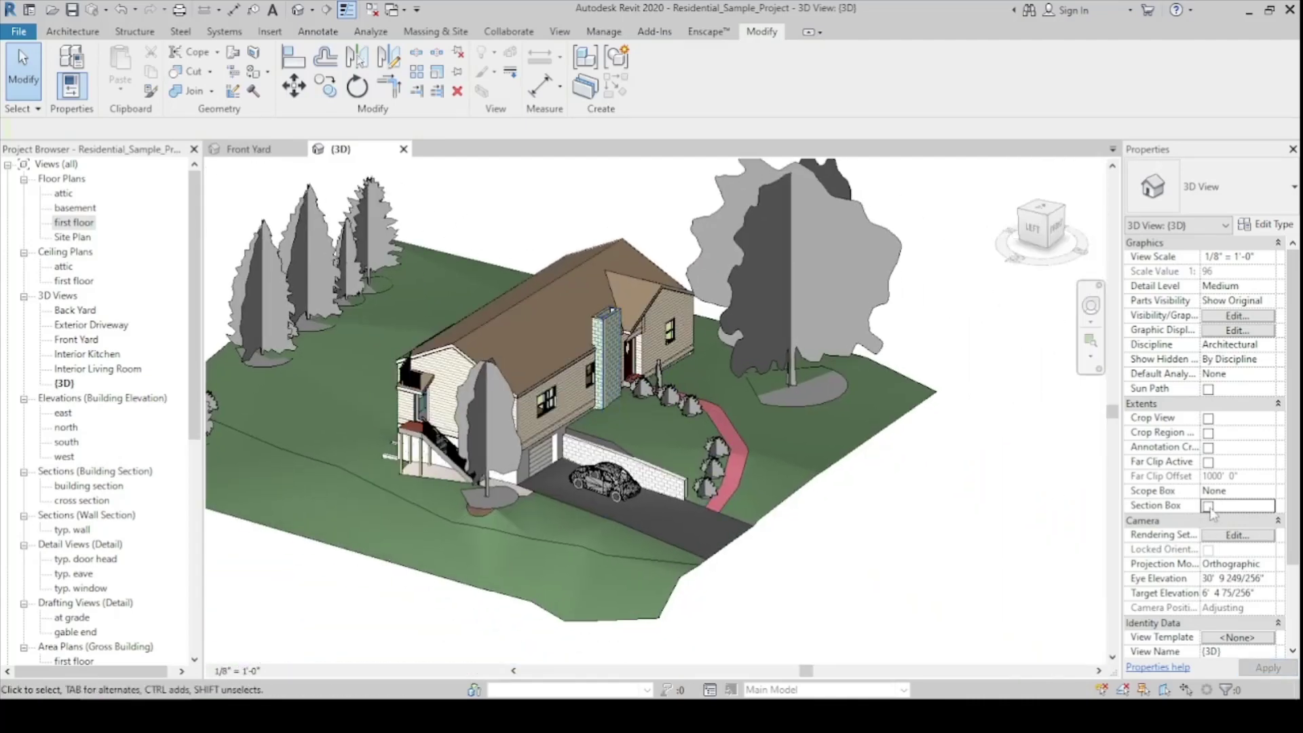
Enable the section box and pull two of its sides inward to crop the site closer to the house
{"action": "left_click", "coordinate": [1208, 507]}
{"action": "left_click", "coordinate": [896, 451]}
{"action": "left_click_drag", "start_coordinate": [898, 453], "coordinate": [809, 447]}
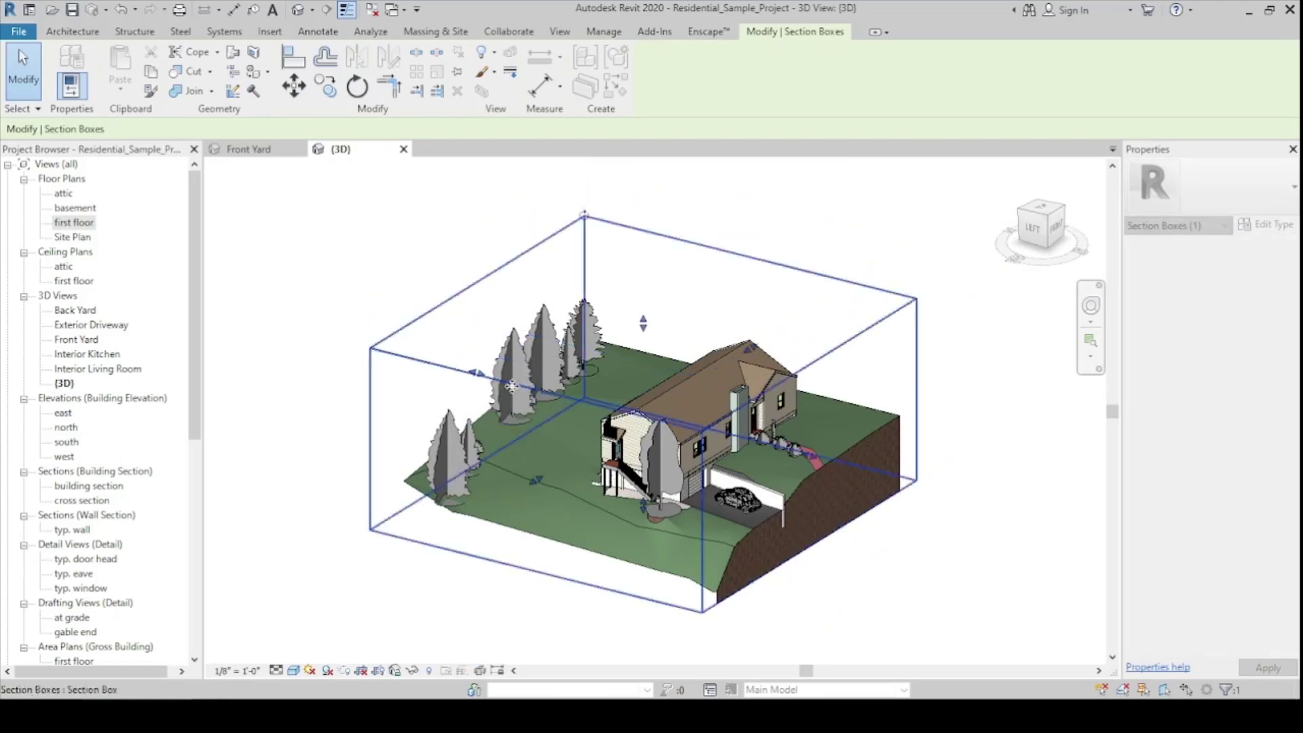
{"action": "left_click_drag", "start_coordinate": [477, 373], "coordinate": [623, 410]}
{"action": "left_click", "coordinate": [795, 251]}
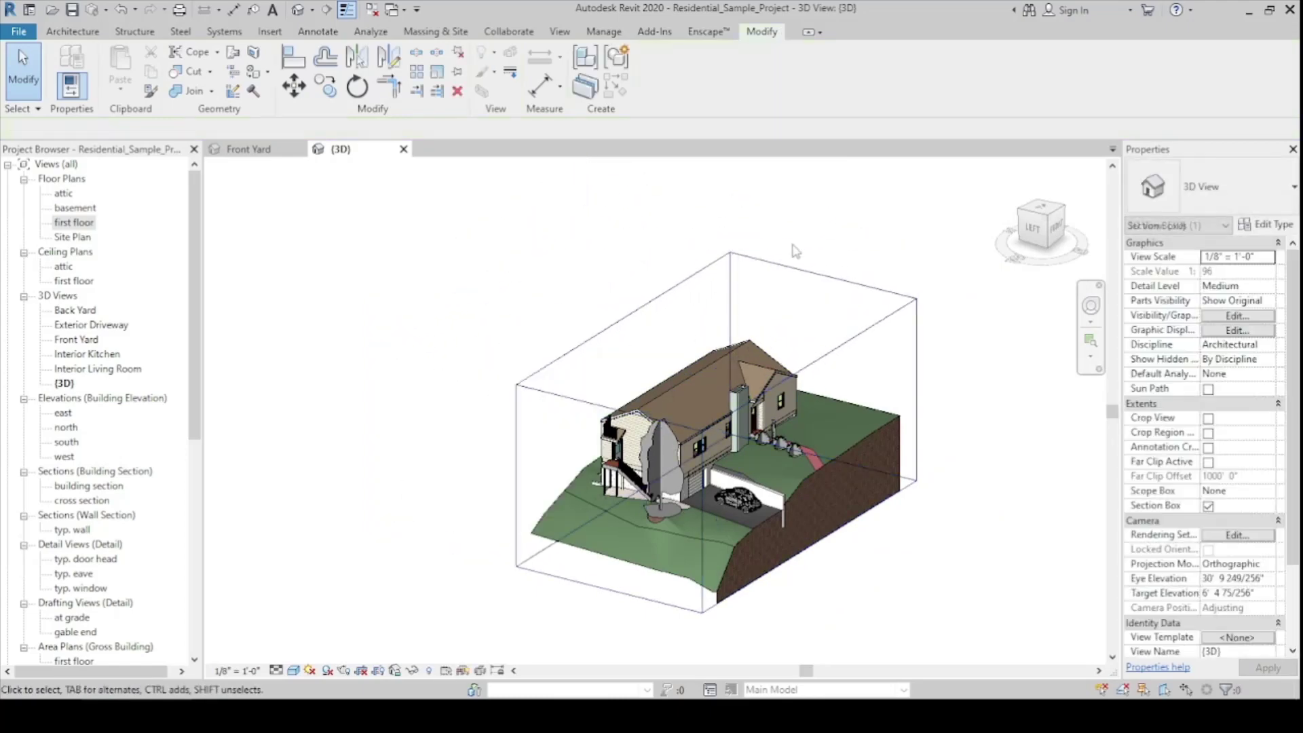
Turn off the section box and isolate the main roof of the house with the Selection Box command
{"action": "left_click", "coordinate": [1208, 506]}
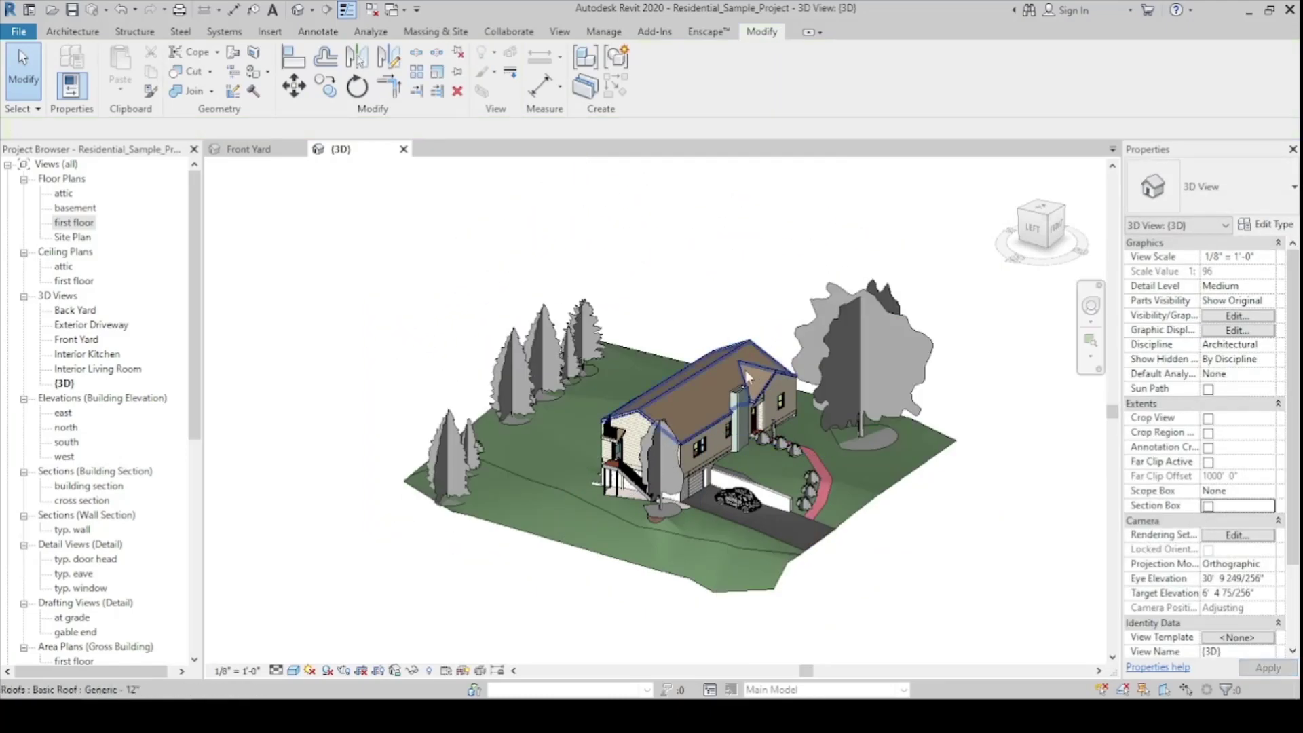
{"action": "left_click", "coordinate": [720, 365]}
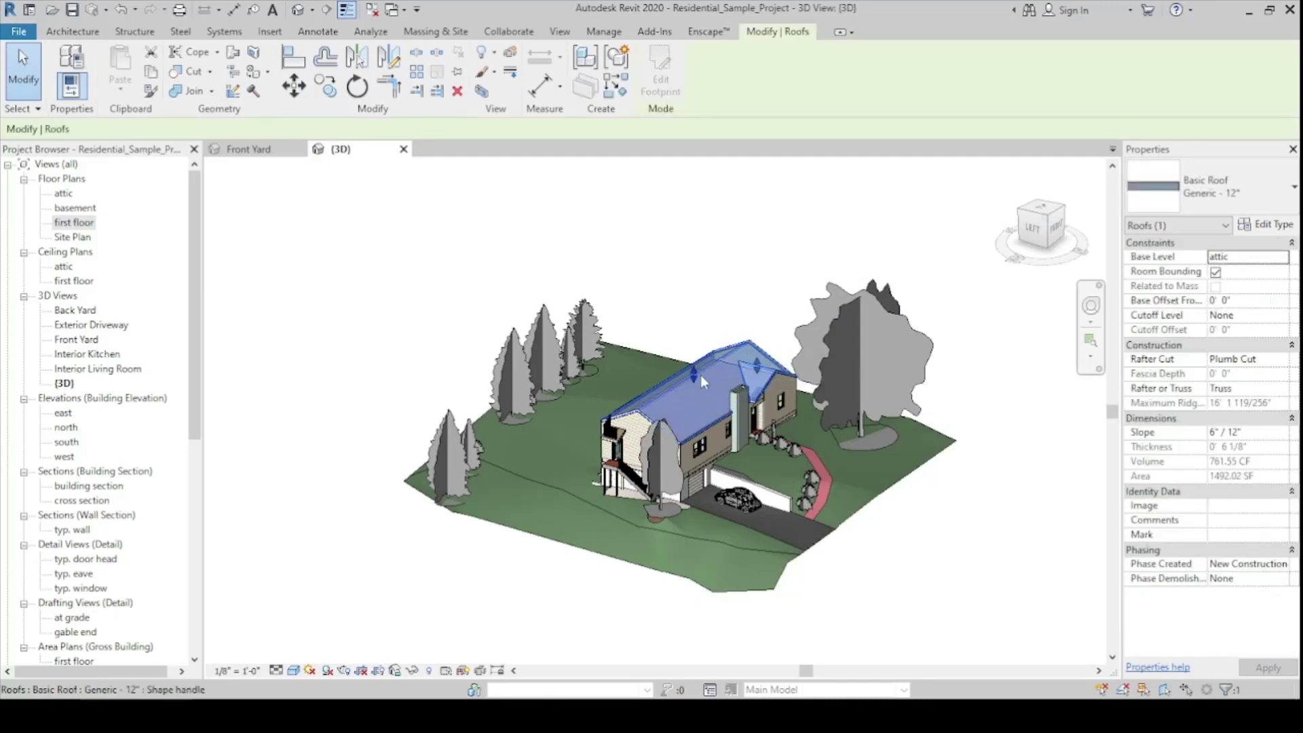
{"action": "left_click", "coordinate": [484, 96]}
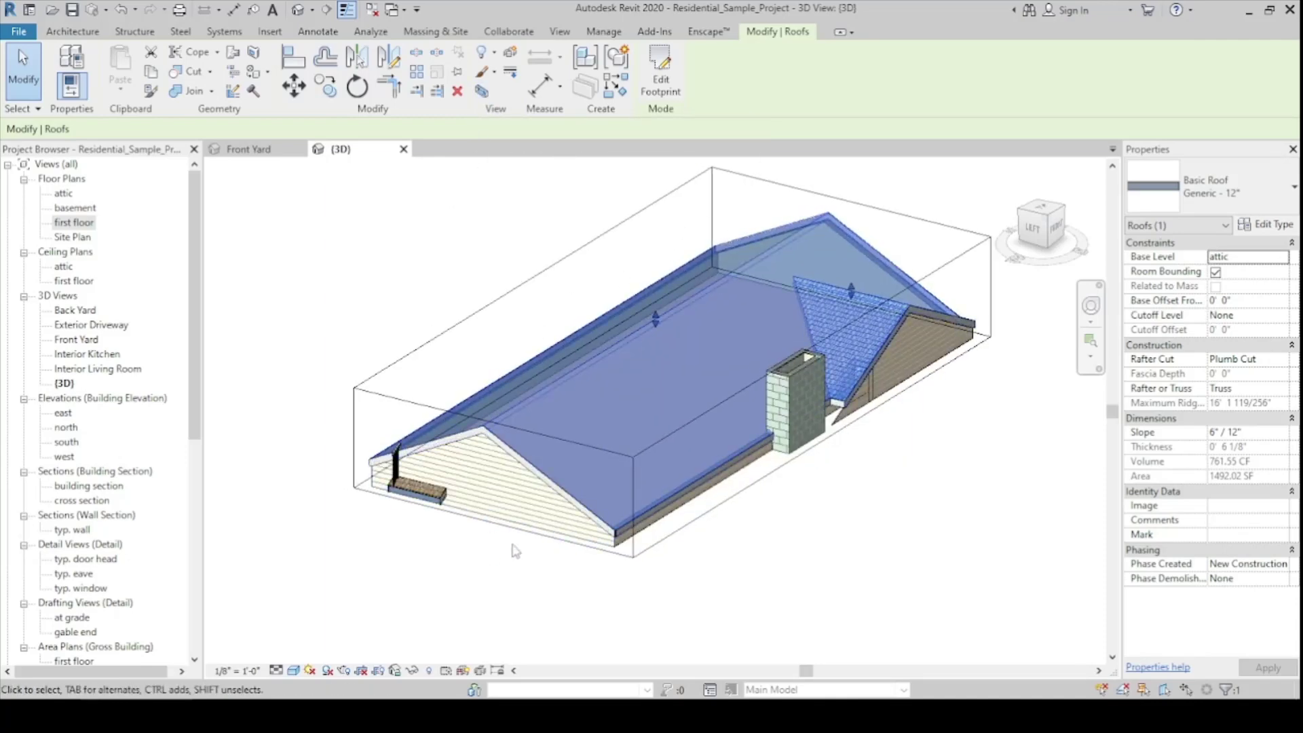
Isolate the small roof on the gable end wall with the Selection Box command
{"action": "scroll", "coordinate": [418, 497], "scroll_direction": "up", "scroll_amount": 3}
{"action": "left_click", "coordinate": [410, 469]}
{"action": "middle_click_drag", "start_coordinate": [412, 469], "coordinate": [445, 480]}
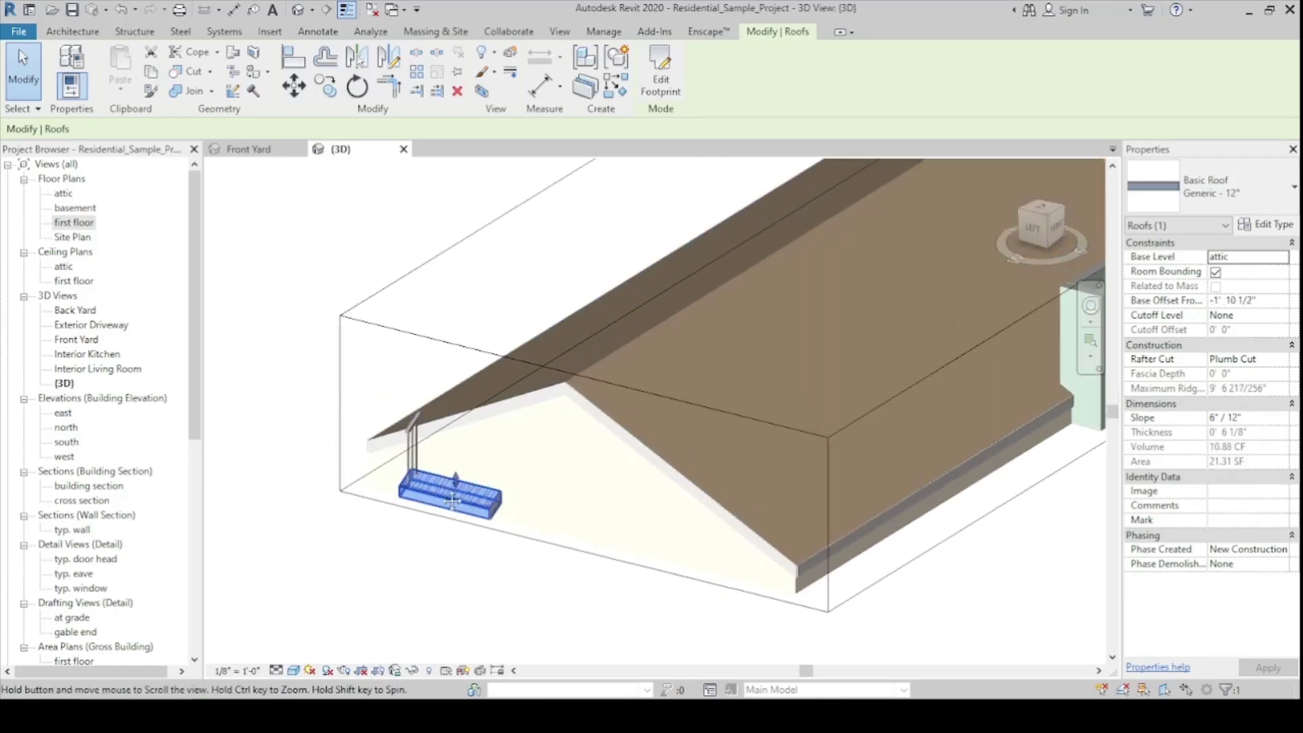
{"action": "left_click", "coordinate": [484, 97]}
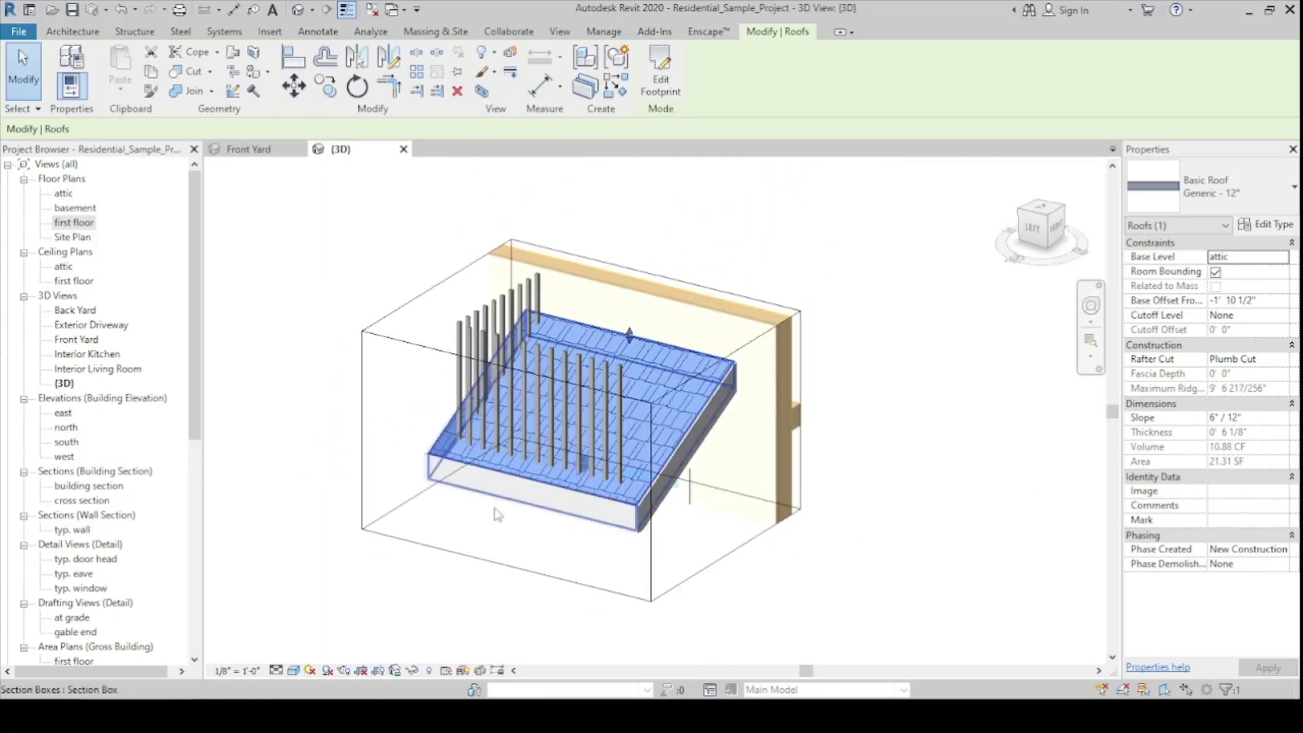
Isolate the gable end exterior wall with the Selection Box command, clear the selection, and inspect both of its sides
{"action": "left_click", "coordinate": [780, 461]}
{"action": "left_click", "coordinate": [481, 97]}
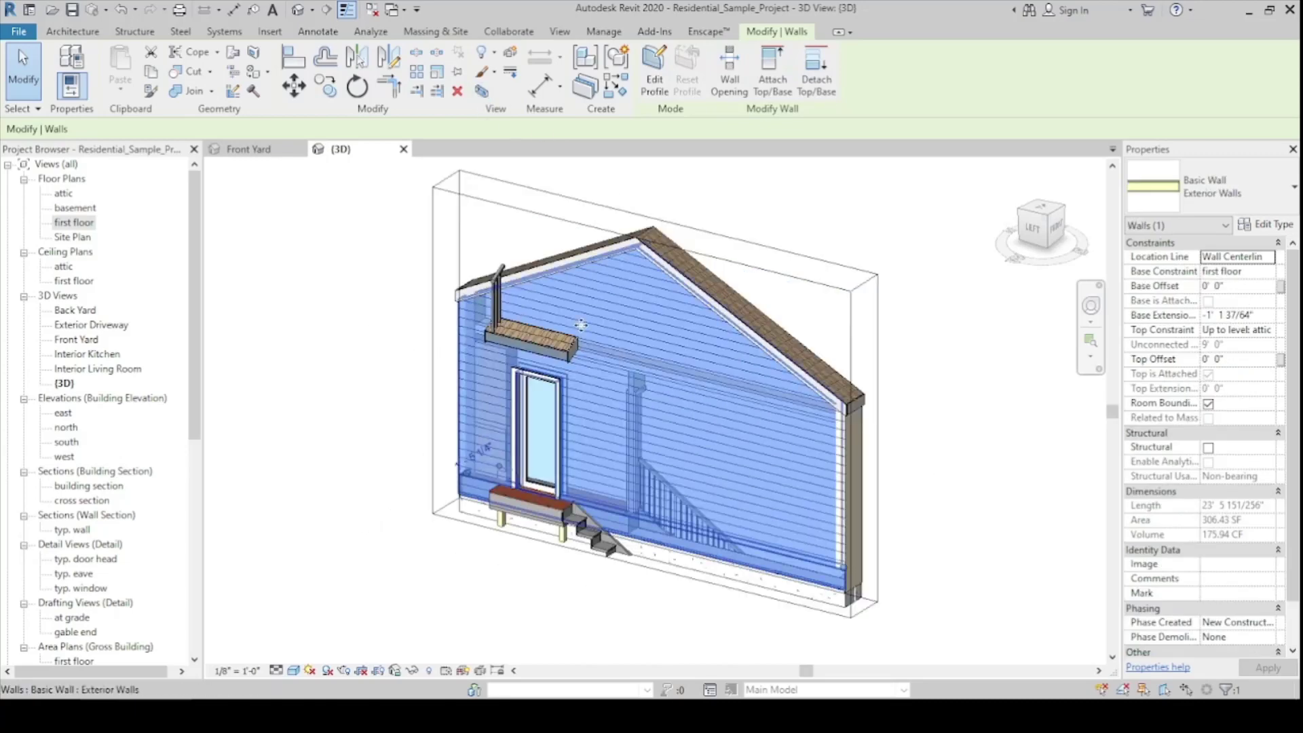
{"action": "left_click", "coordinate": [997, 351]}
{"action": "middle_click_drag", "start_coordinate": [977, 385], "coordinate": [895, 387], "text": "shift"}
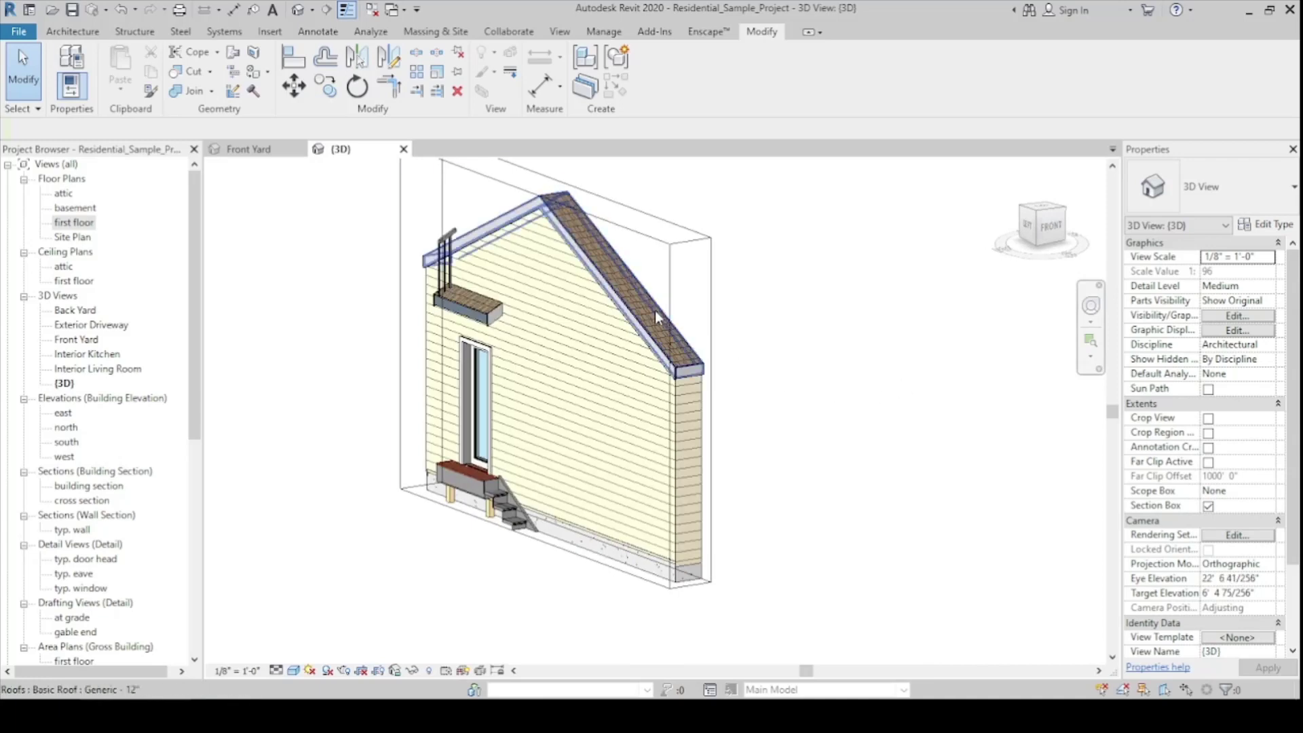
{"action": "middle_click_drag", "start_coordinate": [865, 464], "coordinate": [752, 343], "text": "shift"}
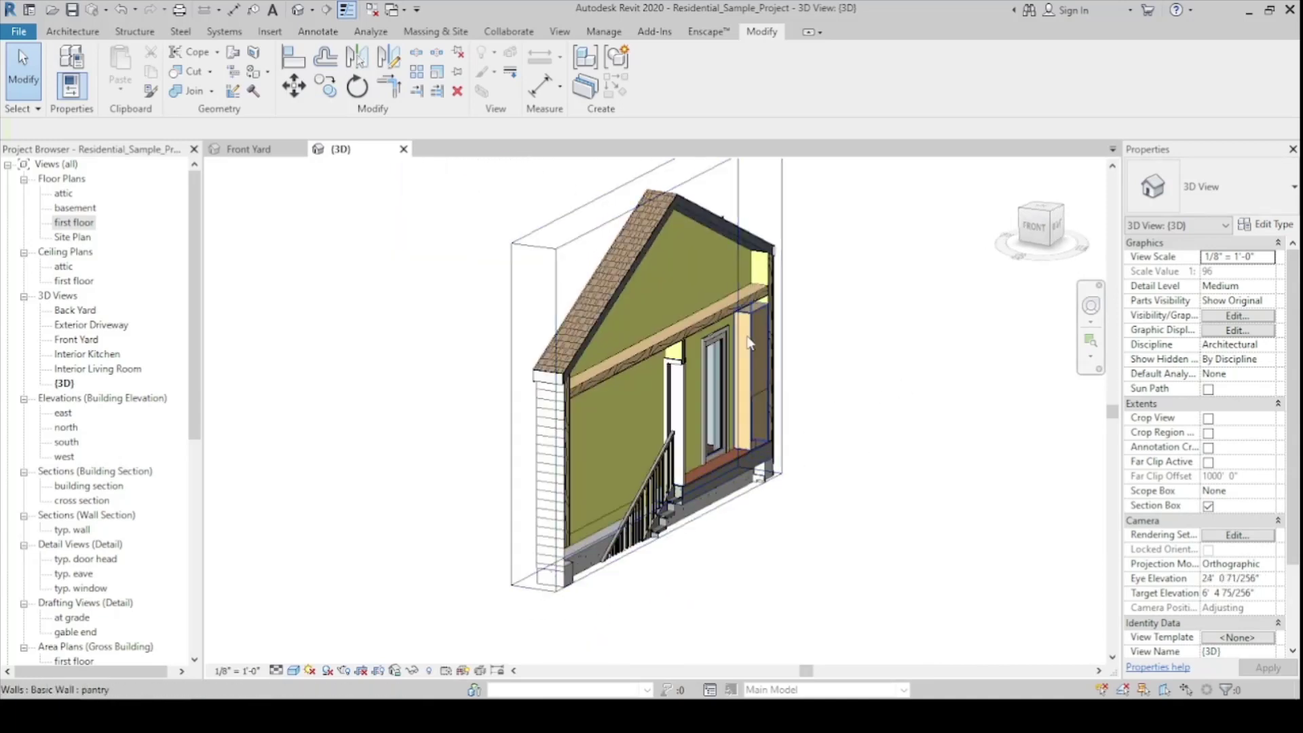
Isolate the Single-Flush 30" x 80" door by the stair with the Selection Box command
{"action": "scroll", "coordinate": [675, 369], "scroll_direction": "up", "scroll_amount": 2}
{"action": "middle_click_drag", "start_coordinate": [741, 418], "coordinate": [697, 362]}
{"action": "left_click", "coordinate": [589, 427]}
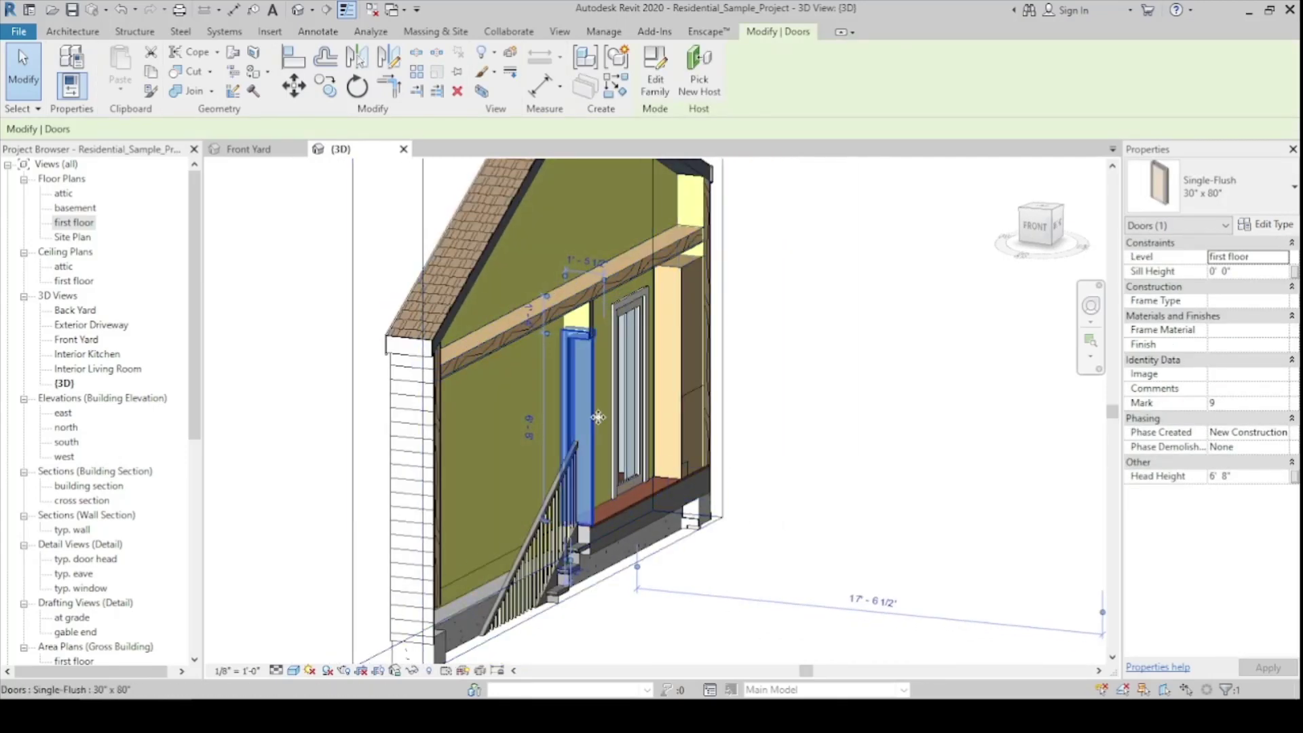
{"action": "middle_click_drag", "start_coordinate": [600, 418], "coordinate": [735, 353], "text": "shift"}
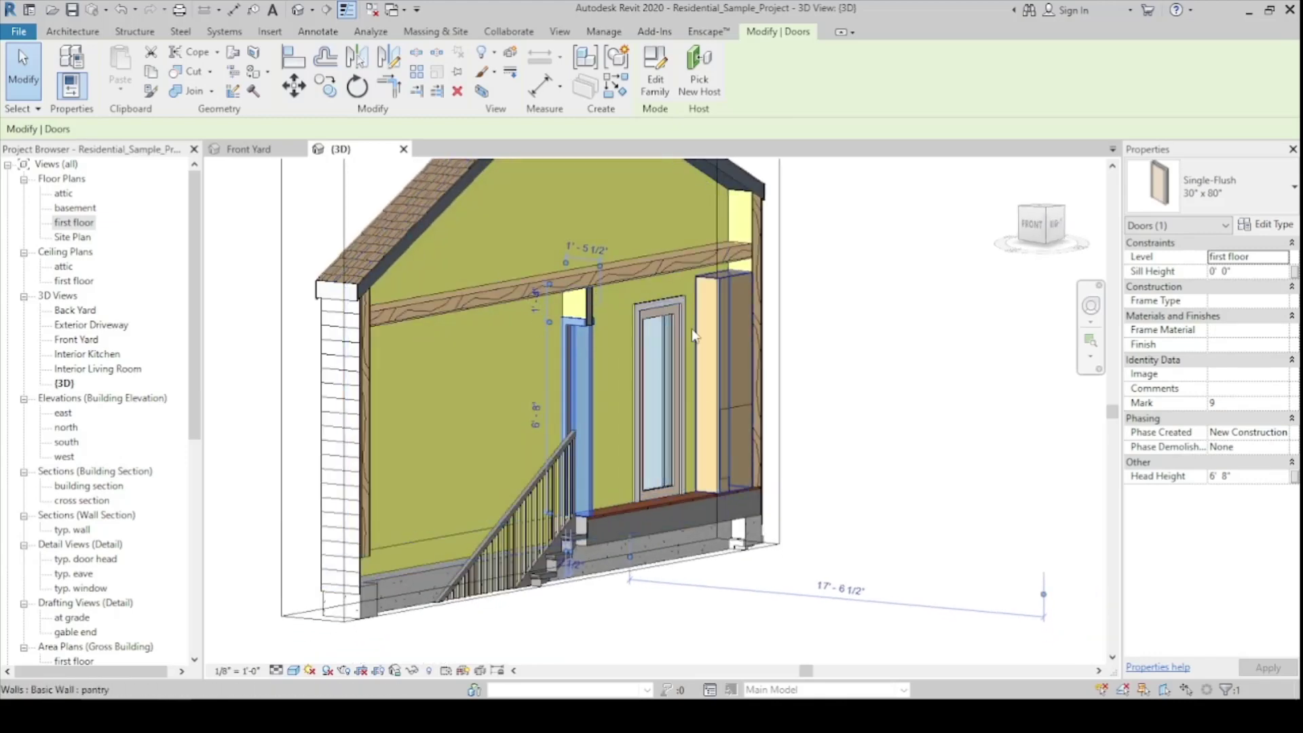
{"action": "middle_click_drag", "start_coordinate": [602, 389], "coordinate": [643, 420], "text": "shift"}
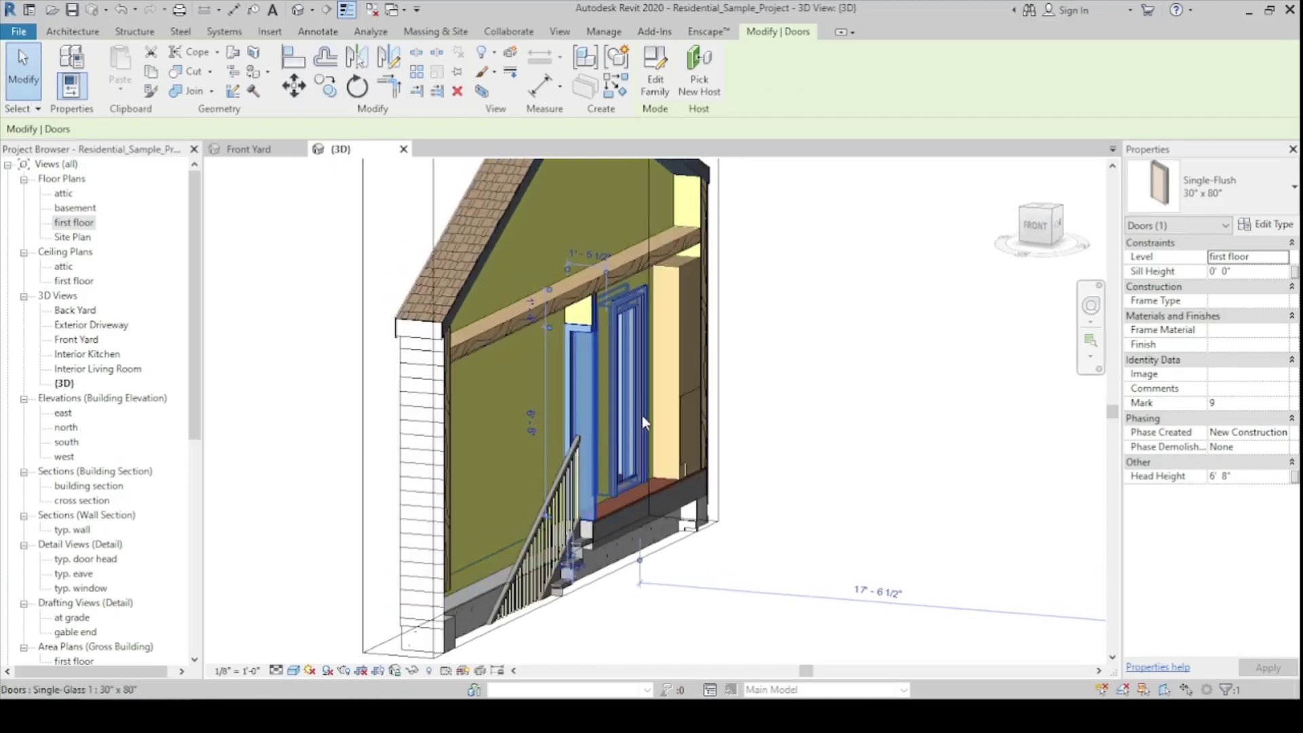
{"action": "left_click", "coordinate": [482, 90]}
{"action": "mouse_move", "coordinate": [638, 444]}
{"action": "middle_mouse_down", "text": "shift"}
{"action": "mouse_move", "coordinate": [590, 451]}
{"action": "mouse_move", "coordinate": [595, 465]}
{"action": "mouse_move", "coordinate": [665, 459]}
{"action": "mouse_move", "coordinate": [644, 419]}
{"action": "middle_mouse_up", "text": "shift"}
{"action": "left_click", "coordinate": [620, 446]}
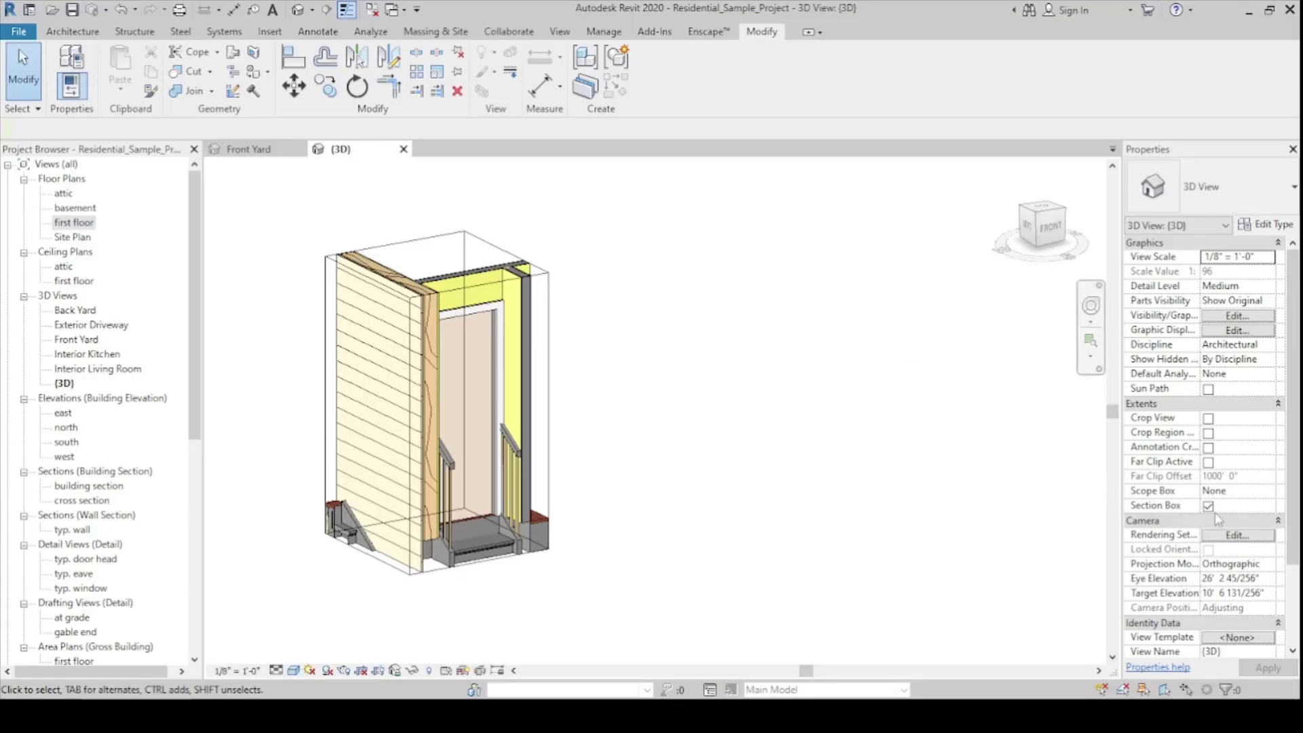
Disable the section box and show the entire house and site in the 3D view
{"action": "left_click", "coordinate": [1208, 506]}
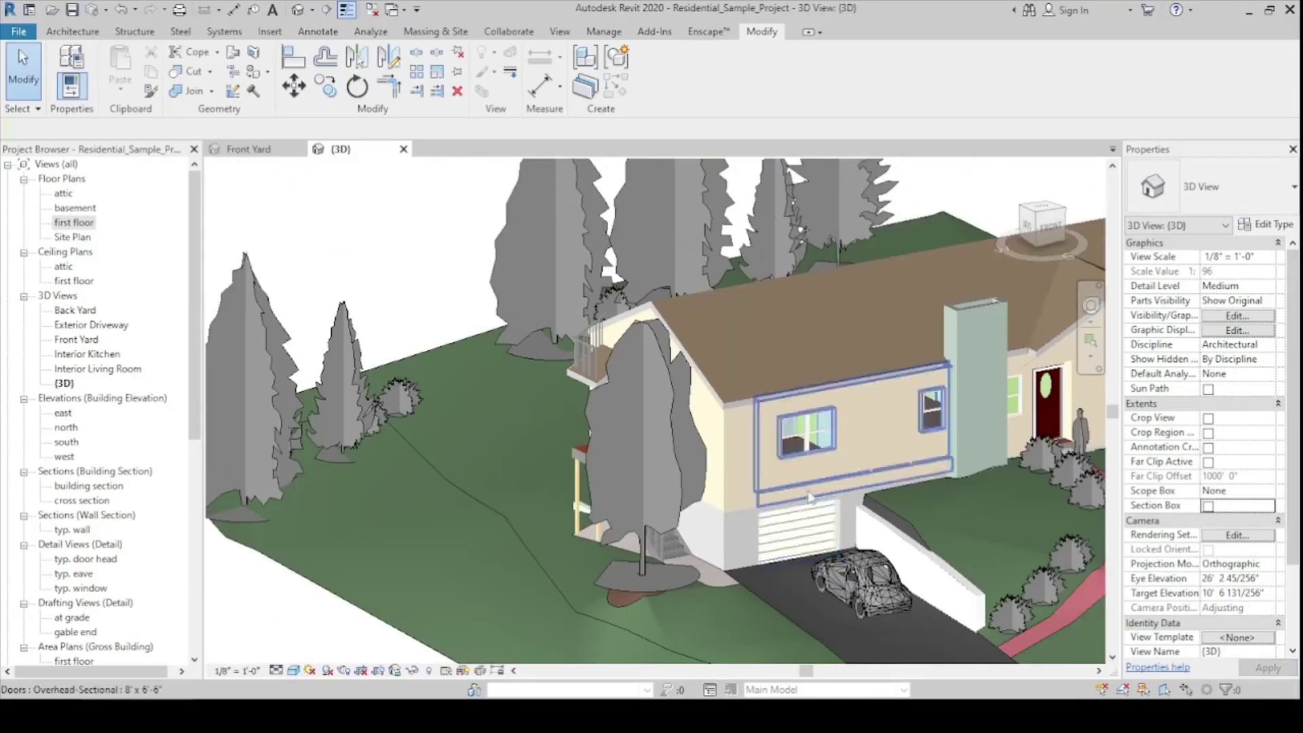
{"action": "scroll", "coordinate": [809, 497], "scroll_direction": "down", "scroll_amount": 4}
{"action": "middle_click_drag", "start_coordinate": [809, 498], "coordinate": [623, 397]}
{"action": "middle_click_drag", "start_coordinate": [518, 547], "coordinate": [868, 541], "text": "shift"}
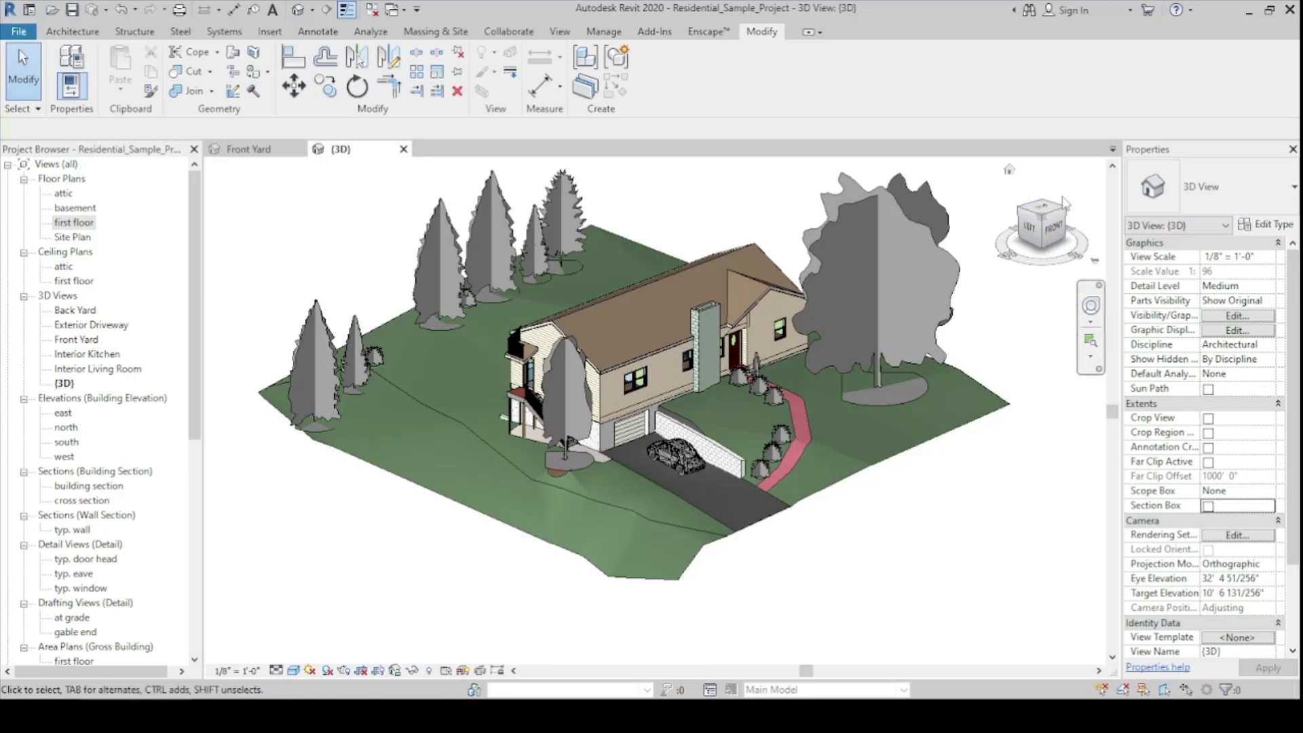
Examine the floor plans available for orienting the 3D view and compare them with the plan views listed in the project
{"action": "right_click", "coordinate": [1036, 231]}
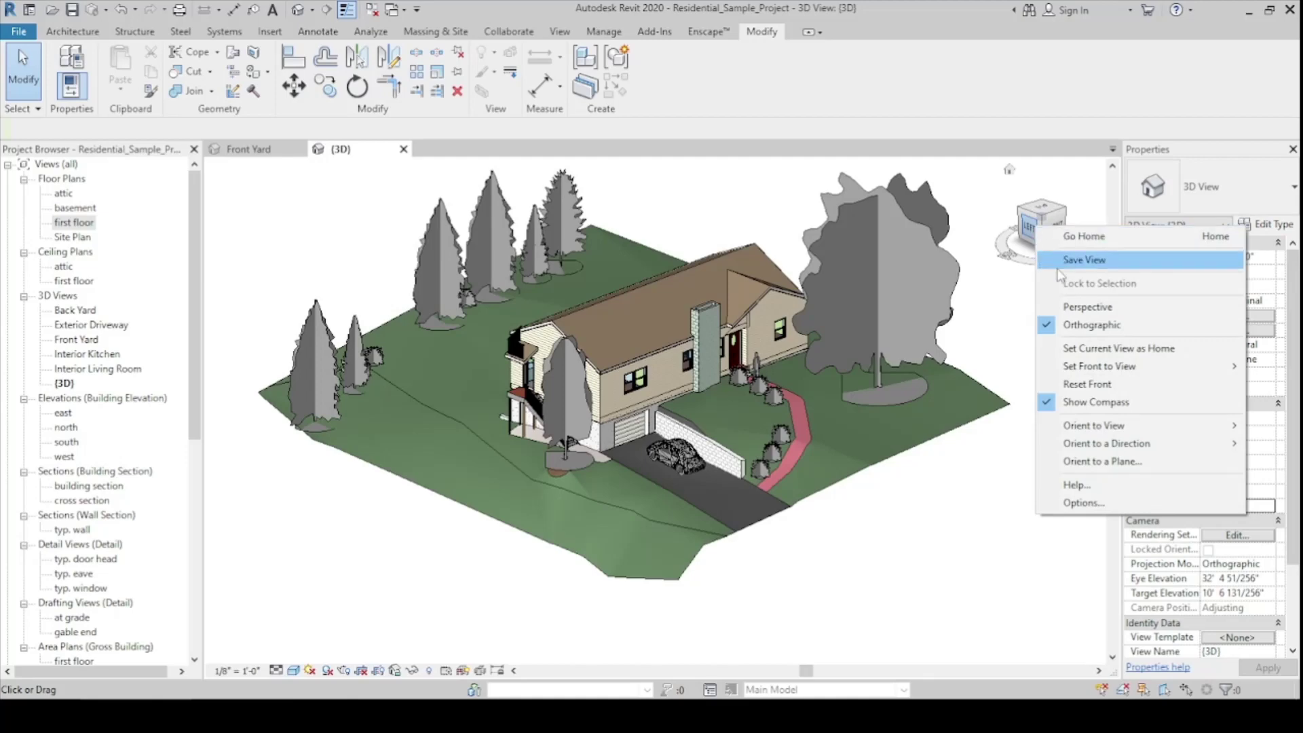
{"action": "mouse_move", "coordinate": [1097, 435]}
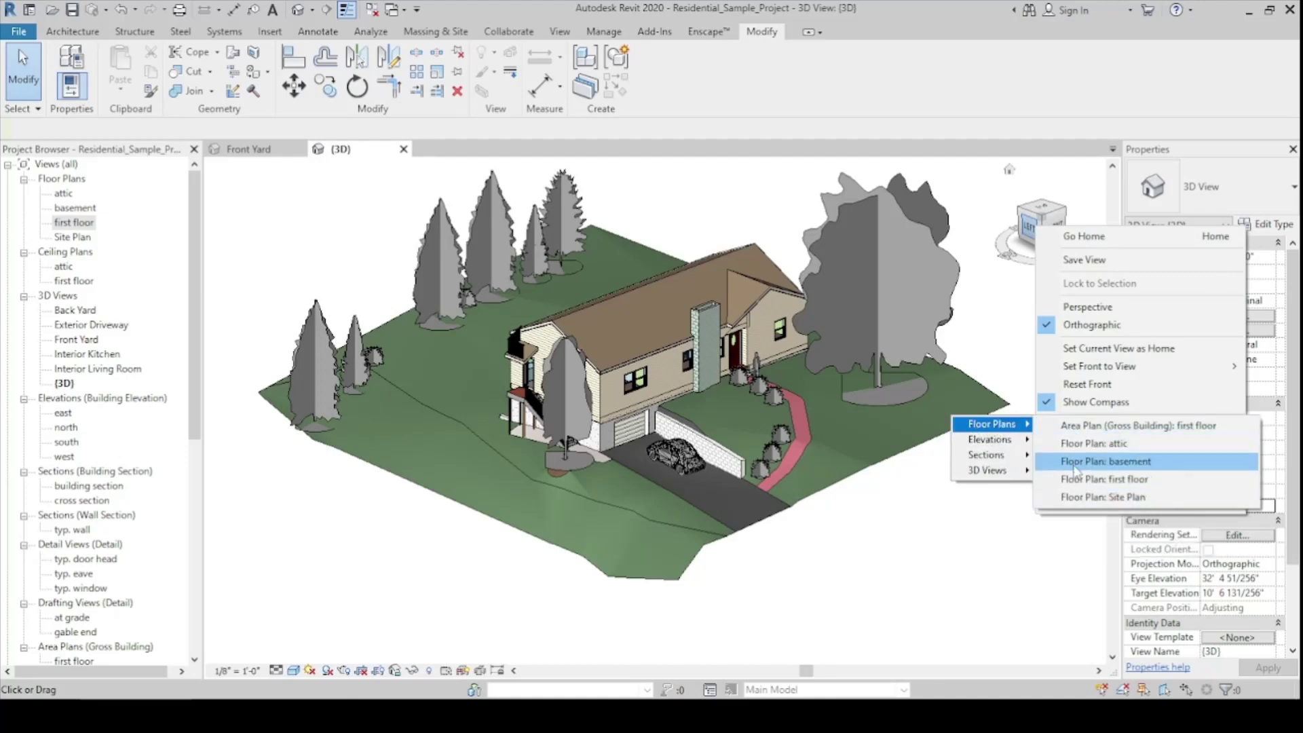
{"action": "left_click", "coordinate": [992, 547]}
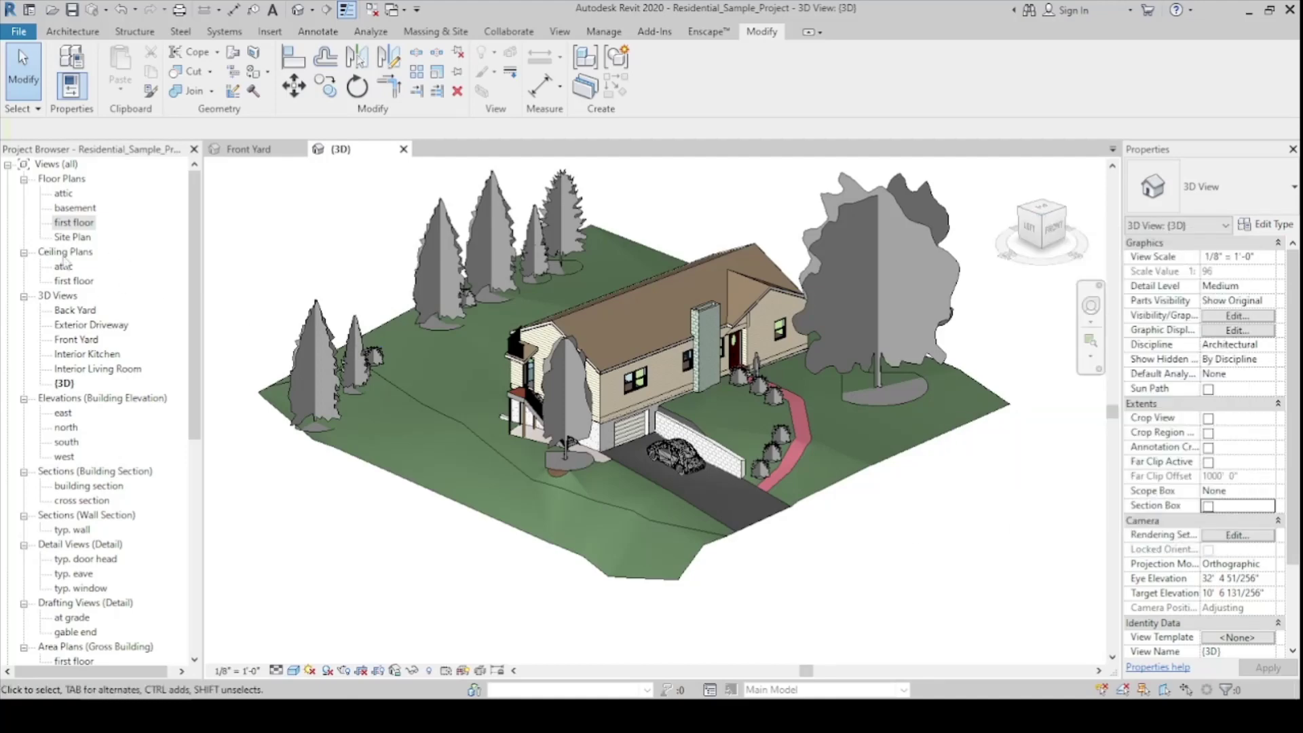
{"action": "left_click", "coordinate": [67, 198]}
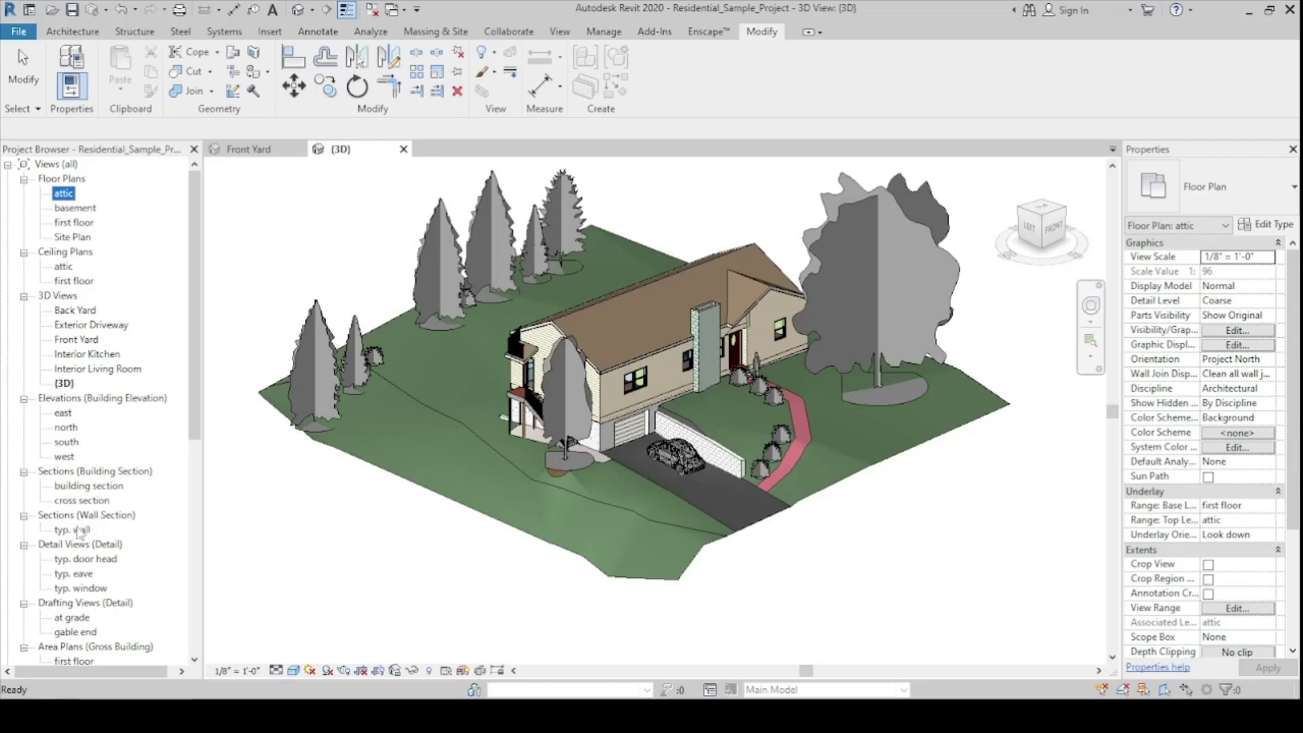
{"action": "left_click", "coordinate": [372, 555]}
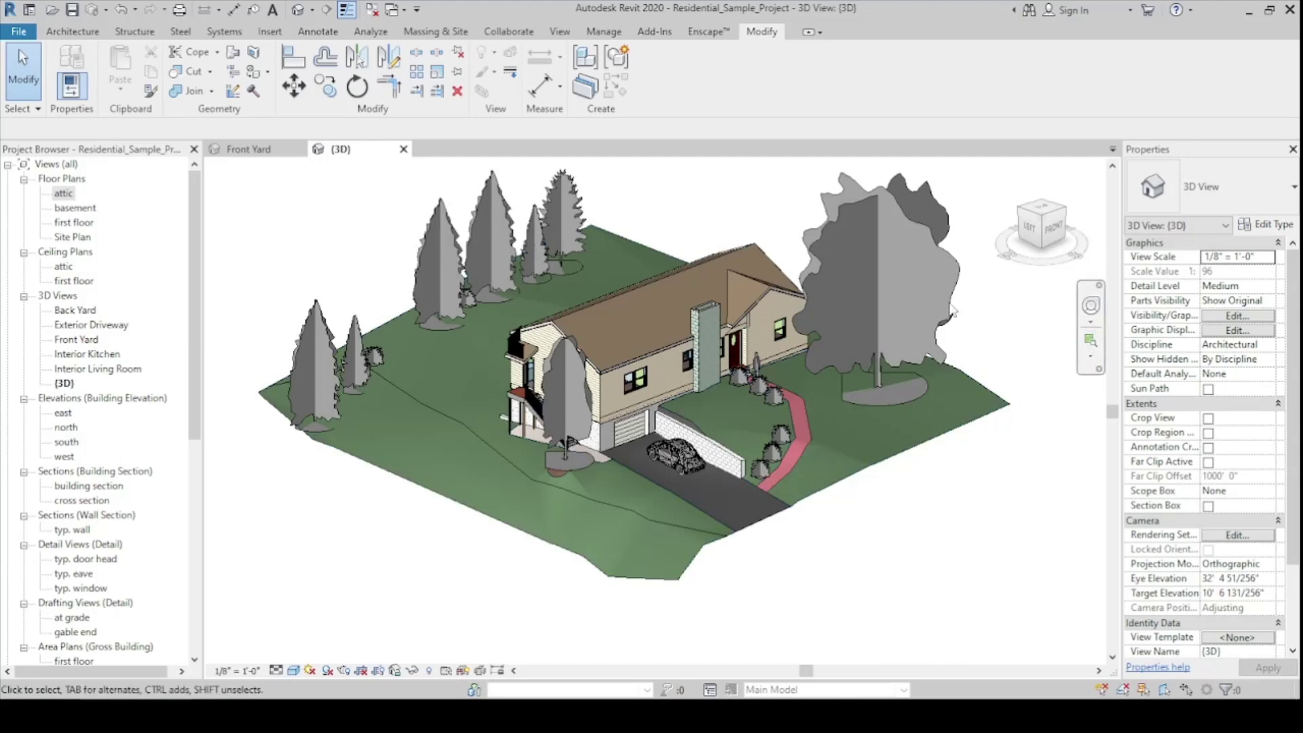
Orient the 3D view to the first floor plan and inspect the sectioned first floor from an angle
{"action": "right_click", "coordinate": [1032, 233]}
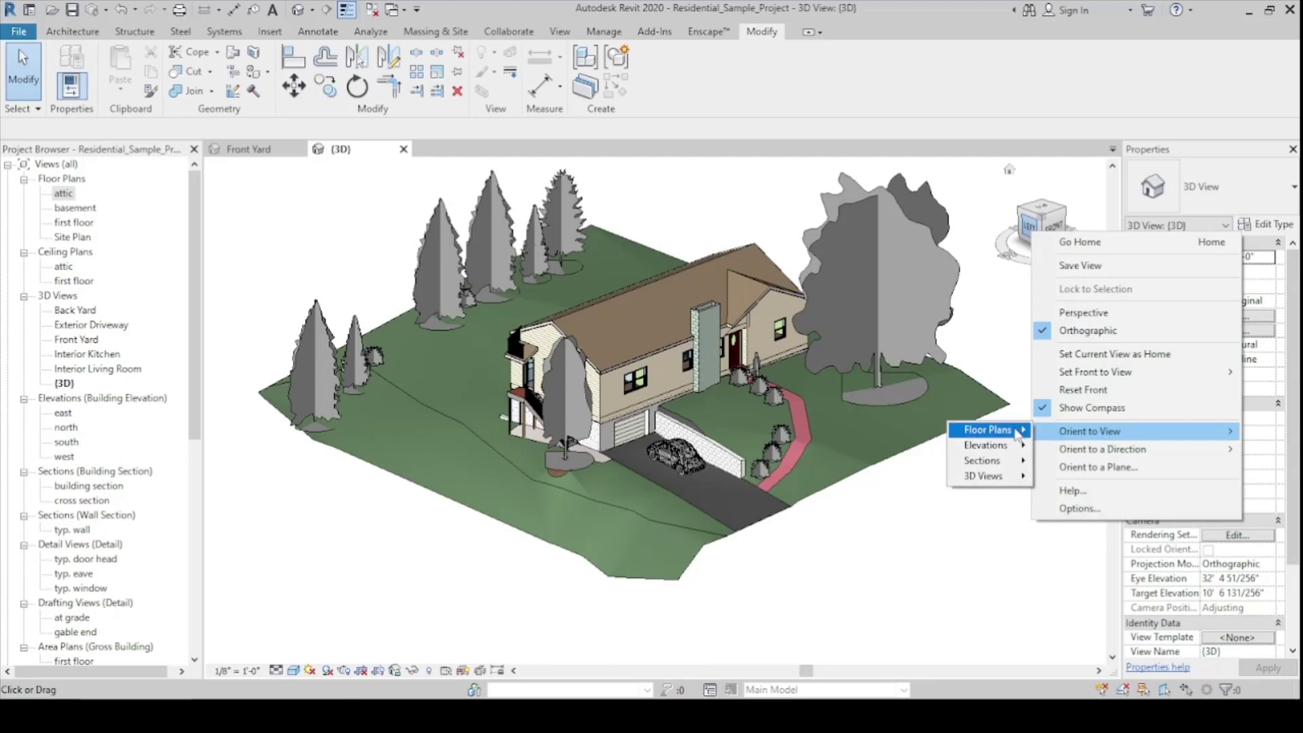
{"action": "mouse_move", "coordinate": [1011, 435]}
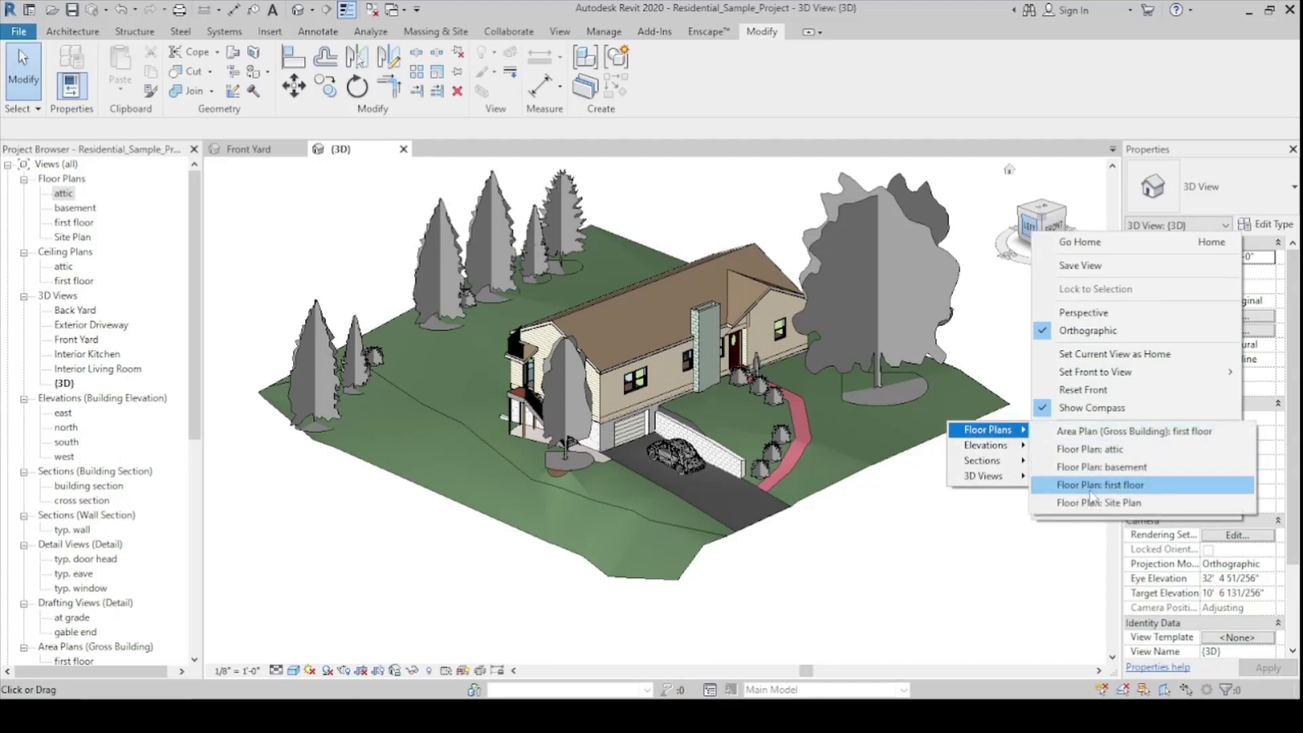
{"action": "left_click", "coordinate": [1112, 493]}
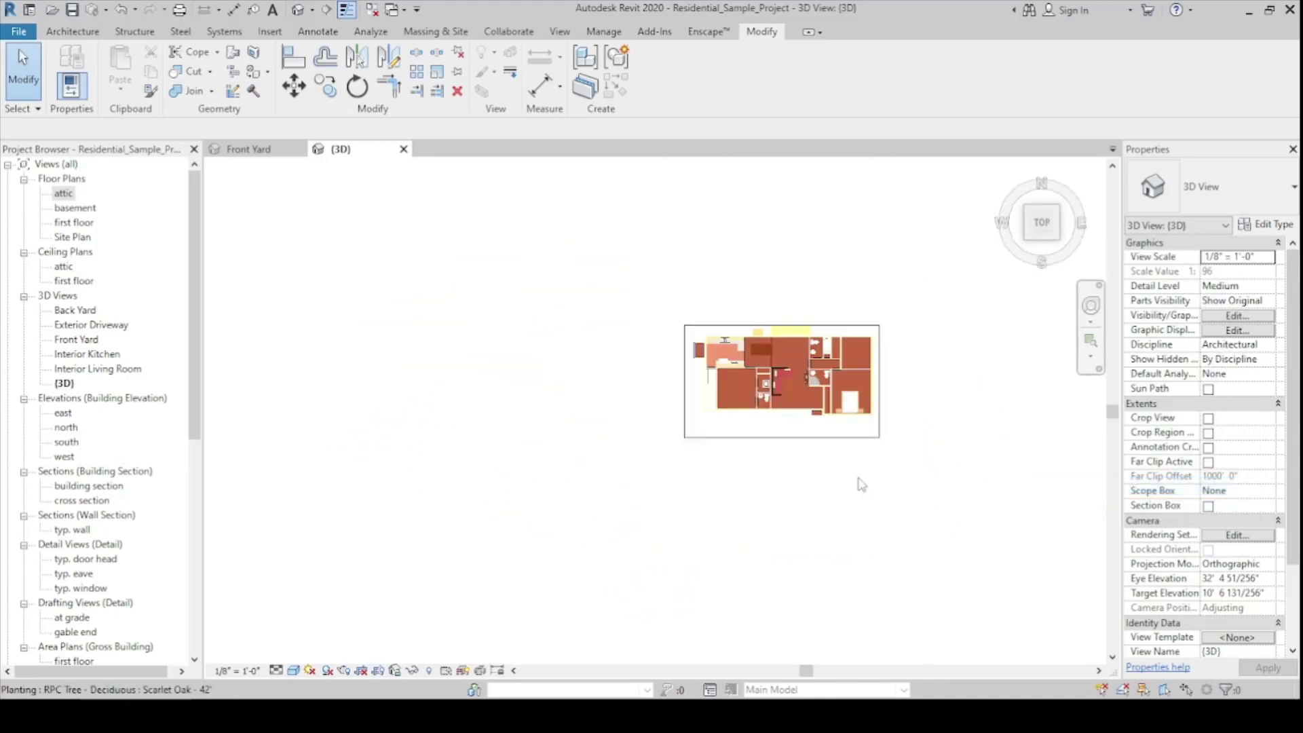
{"action": "left_click", "coordinate": [71, 223]}
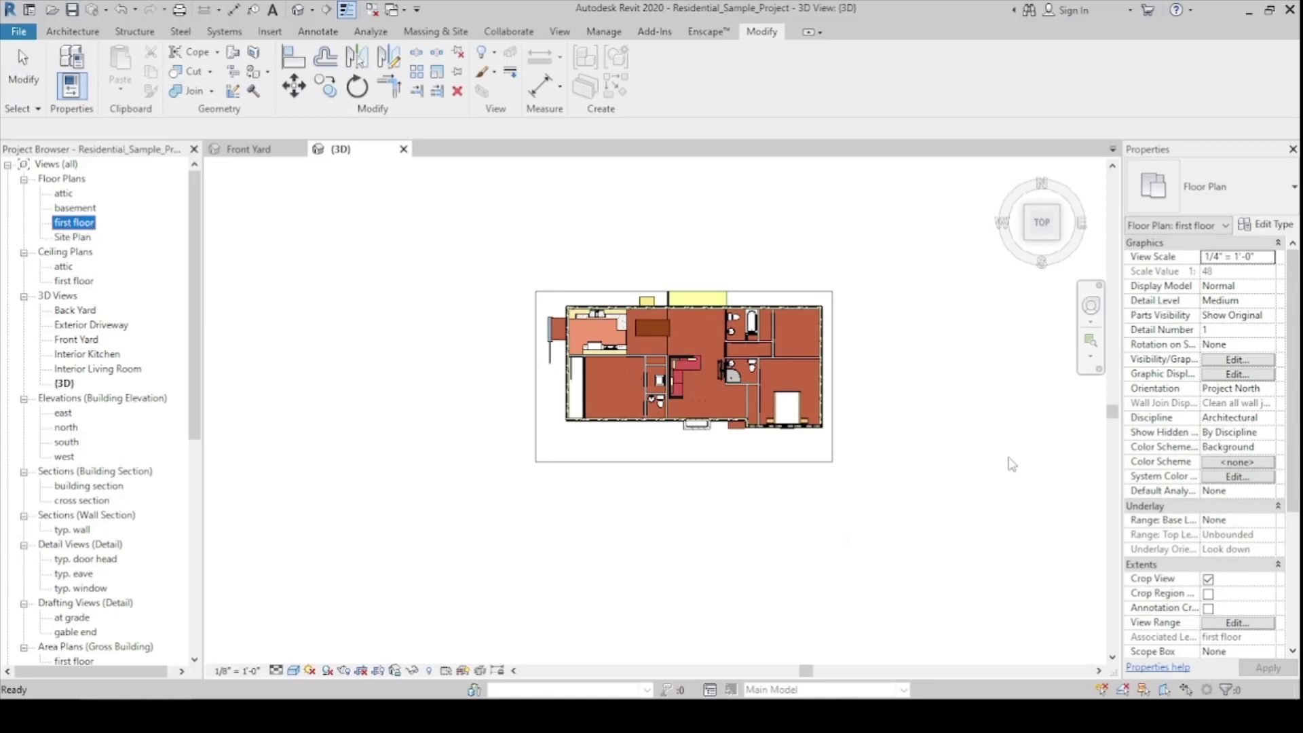
{"action": "left_click", "coordinate": [512, 580]}
{"action": "middle_click_drag", "start_coordinate": [791, 499], "coordinate": [875, 380], "text": "shift"}
{"action": "scroll", "coordinate": [701, 274], "scroll_direction": "up", "scroll_amount": 1}
{"action": "mouse_move", "coordinate": [902, 465]}
{"action": "middle_mouse_down", "text": "shift"}
{"action": "mouse_move", "coordinate": [885, 430]}
{"action": "mouse_move", "coordinate": [896, 459]}
{"action": "middle_mouse_up", "text": "shift"}
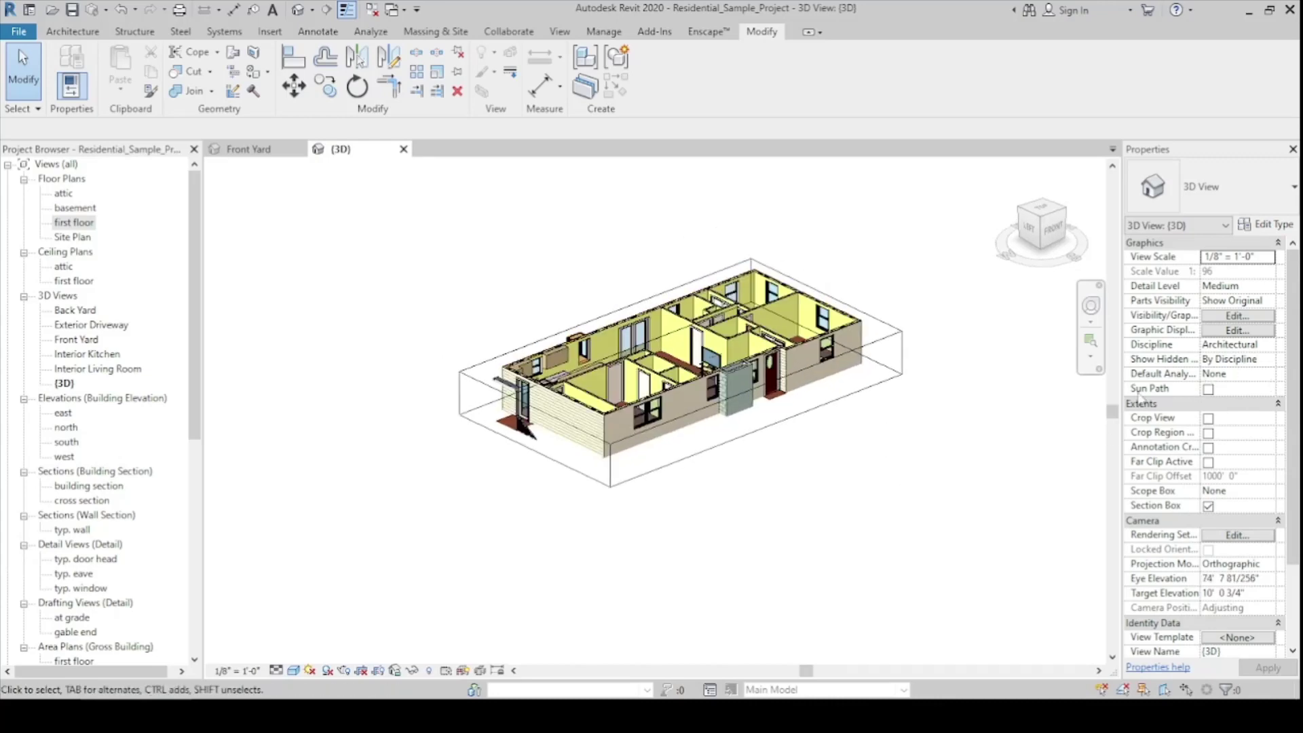
Orient the 3D view to the basement floor plan, and briefly open the basement plan view for comparison
{"action": "right_click", "coordinate": [1040, 230]}
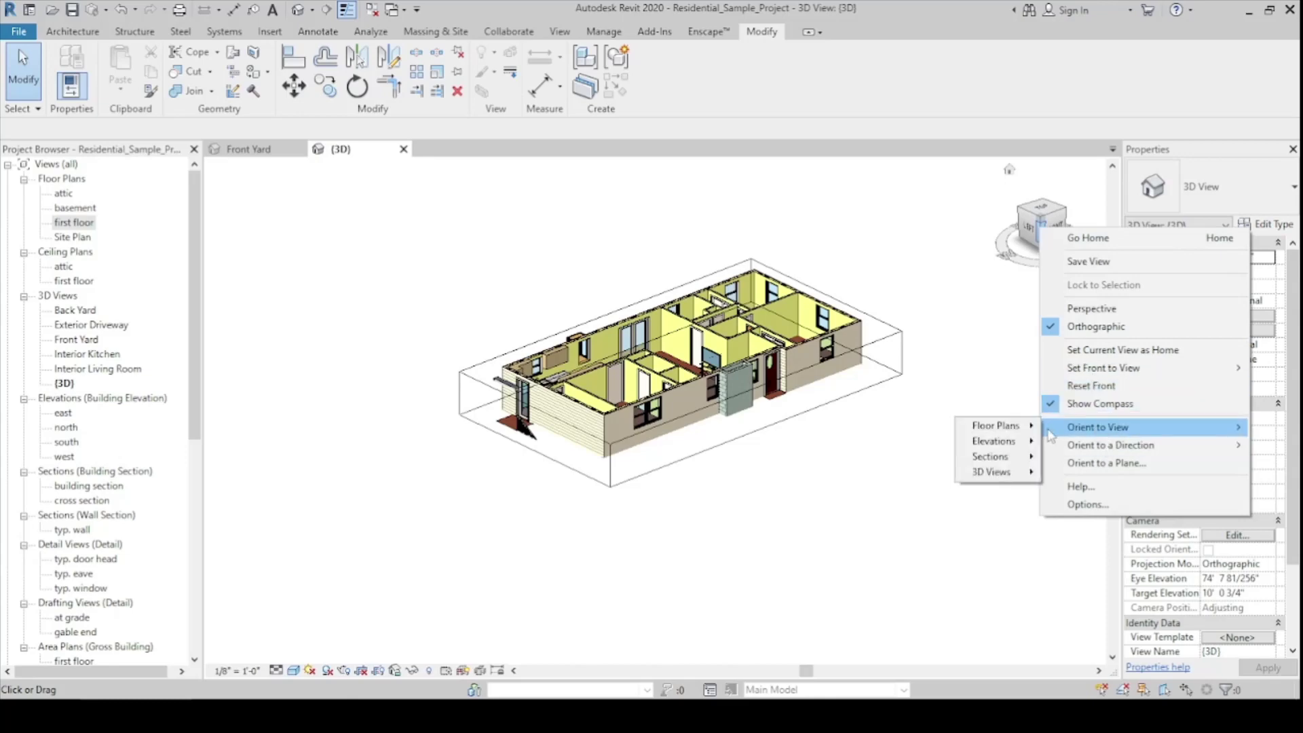
{"action": "mouse_move", "coordinate": [996, 426]}
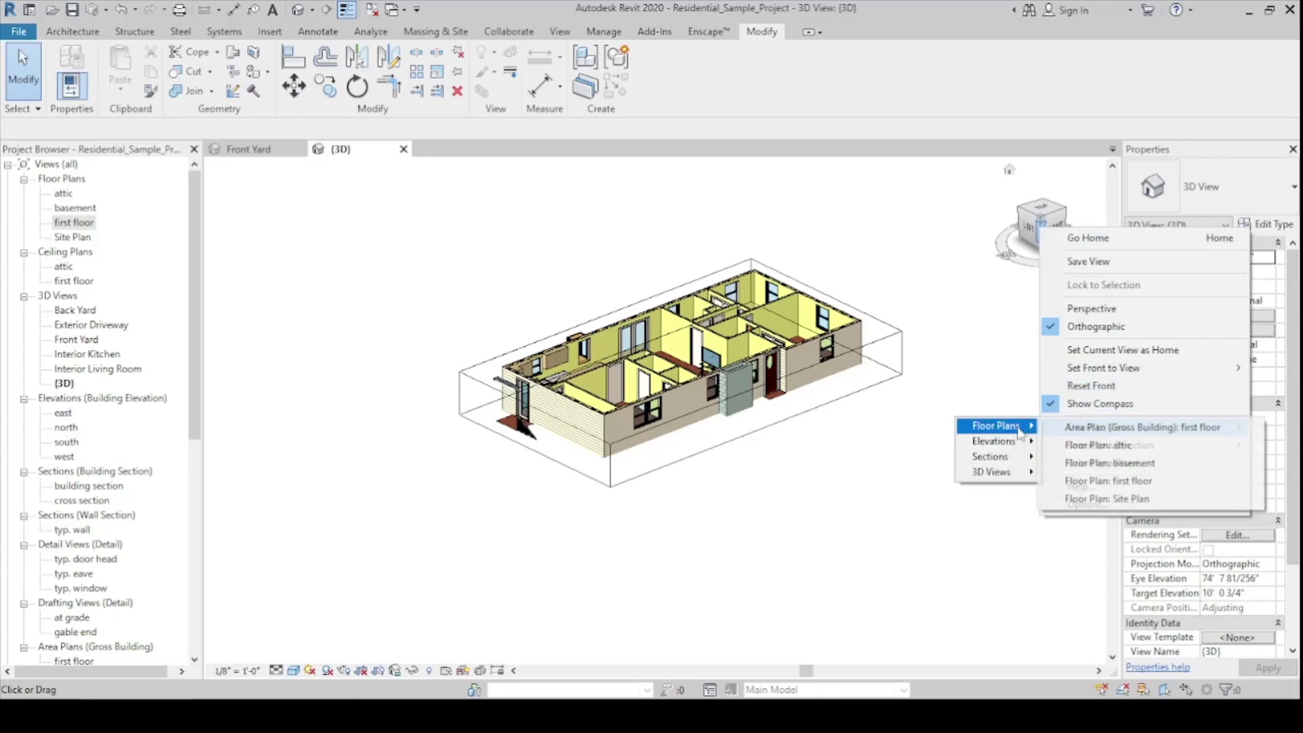
{"action": "left_click", "coordinate": [1116, 464]}
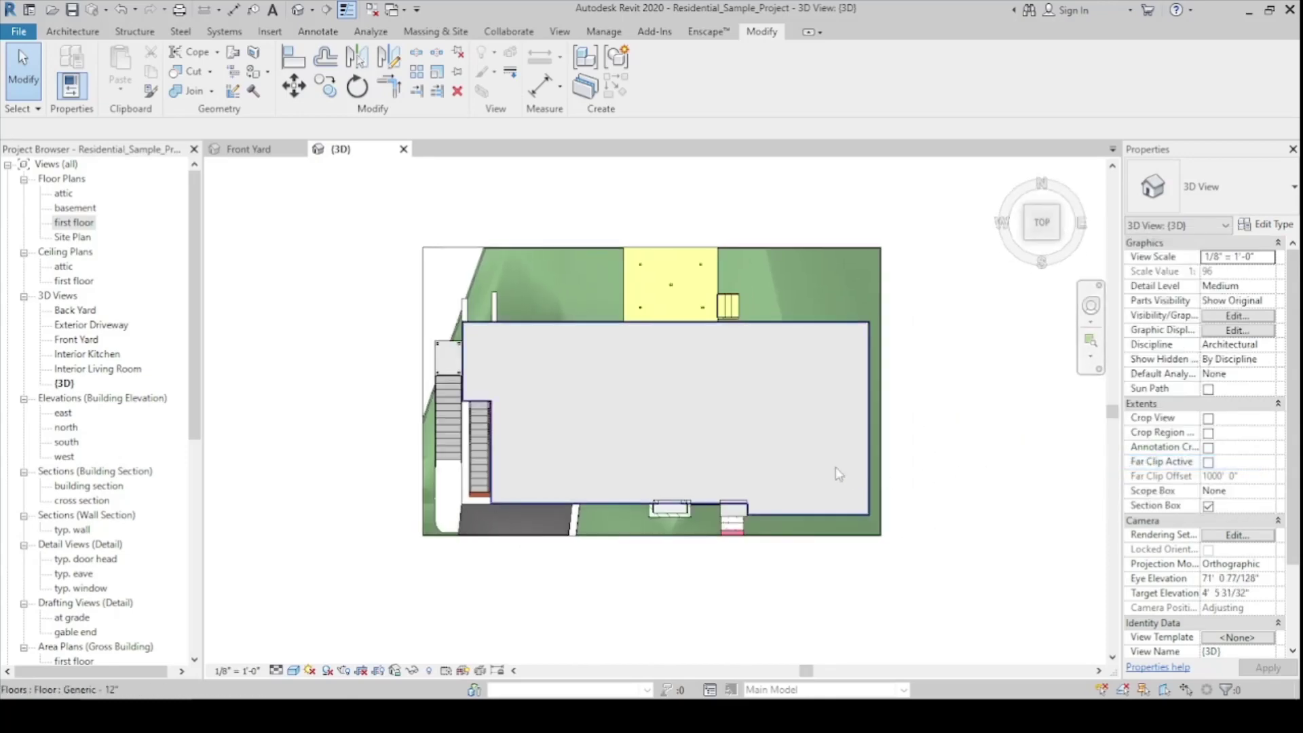
{"action": "middle_click_drag", "start_coordinate": [715, 557], "coordinate": [833, 261], "text": "shift"}
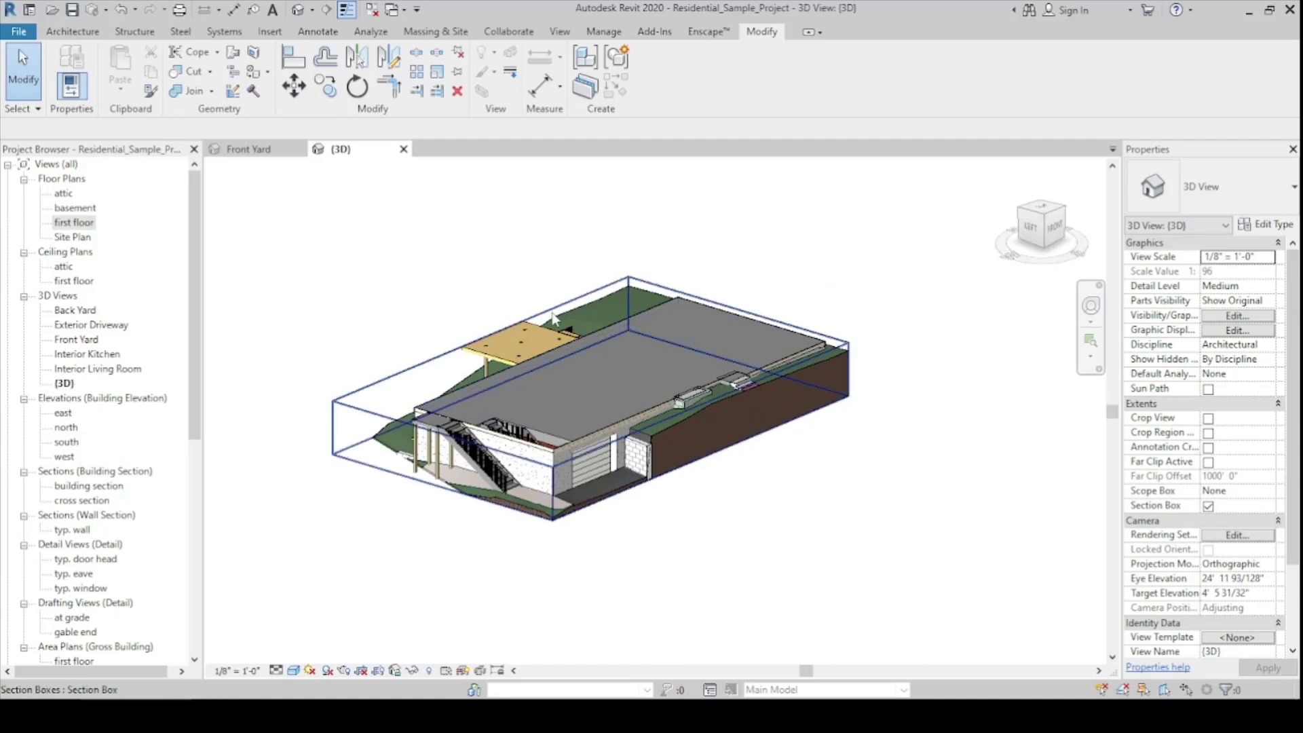
{"action": "double_click", "coordinate": [75, 208]}
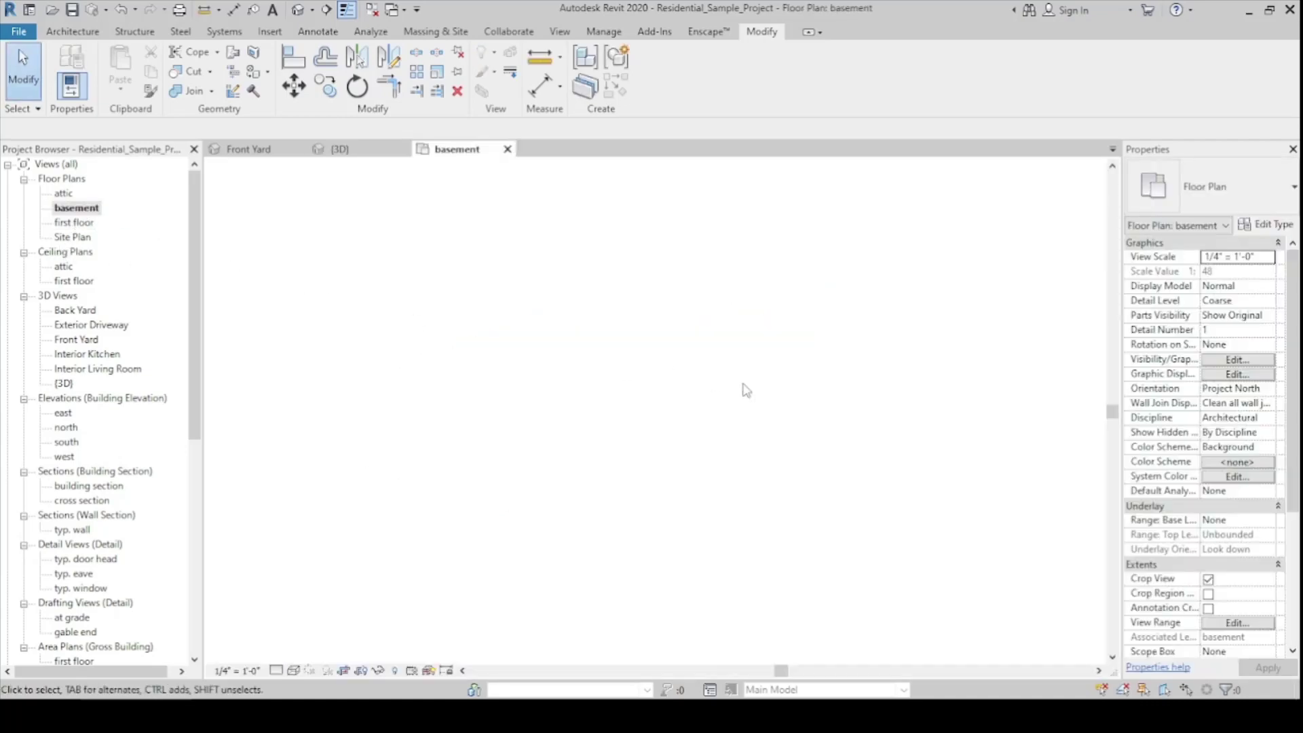
{"action": "left_click", "coordinate": [507, 149]}
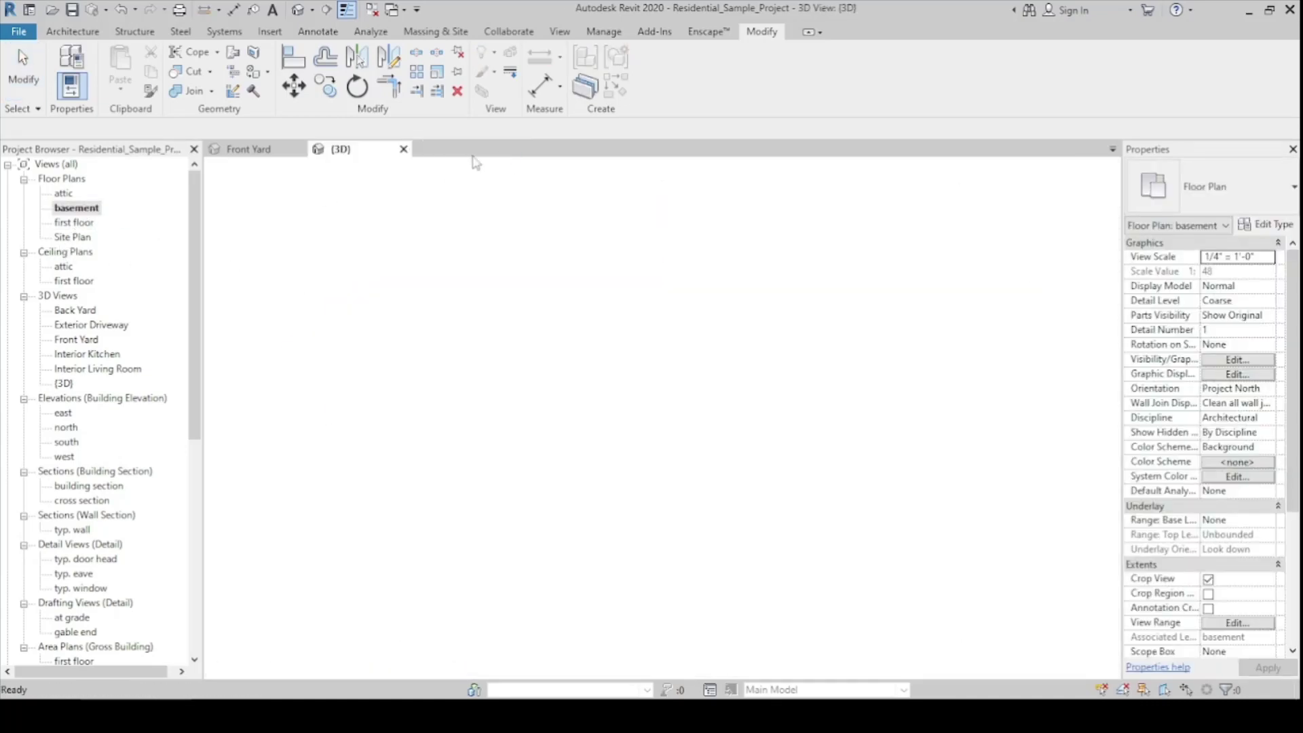
Lower the top of the section box to expose the basement interior, and clear the selection
{"action": "left_click", "coordinate": [411, 348]}
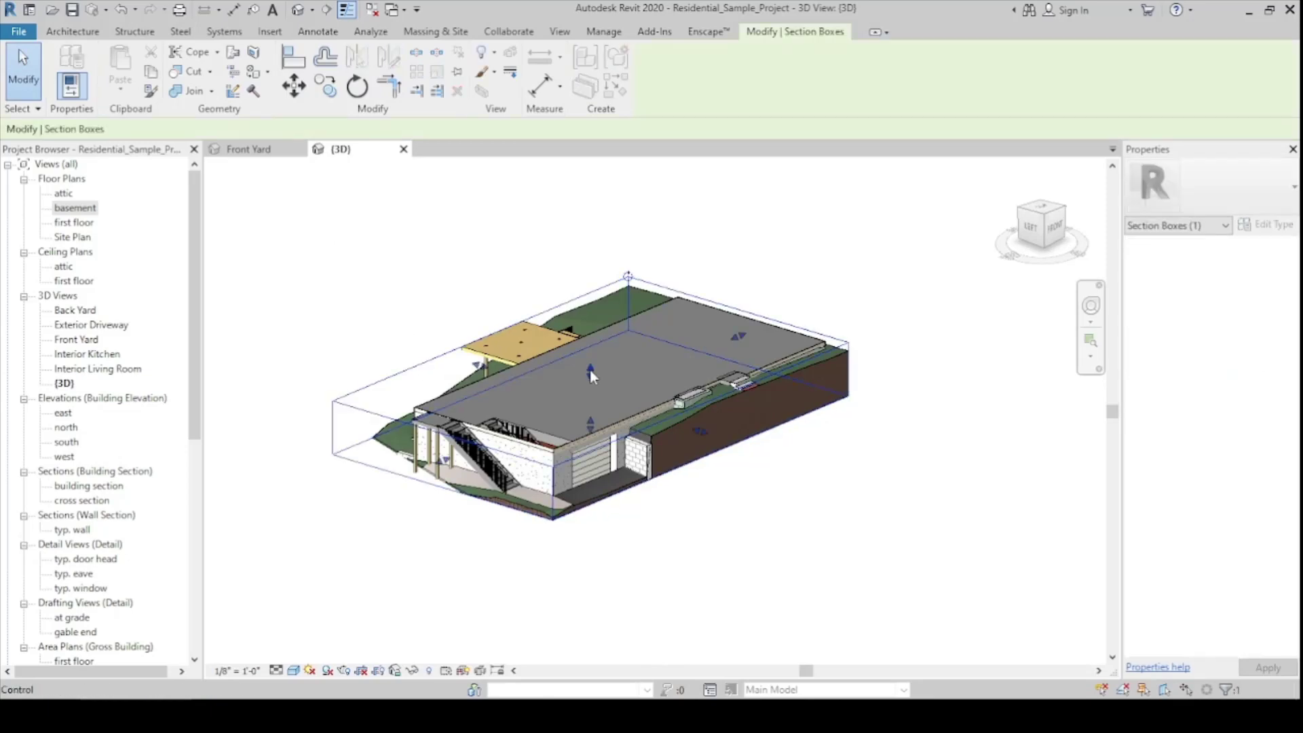
{"action": "scroll", "coordinate": [584, 372], "scroll_direction": "up", "scroll_amount": 2}
{"action": "left_click_drag", "start_coordinate": [596, 371], "coordinate": [595, 392]}
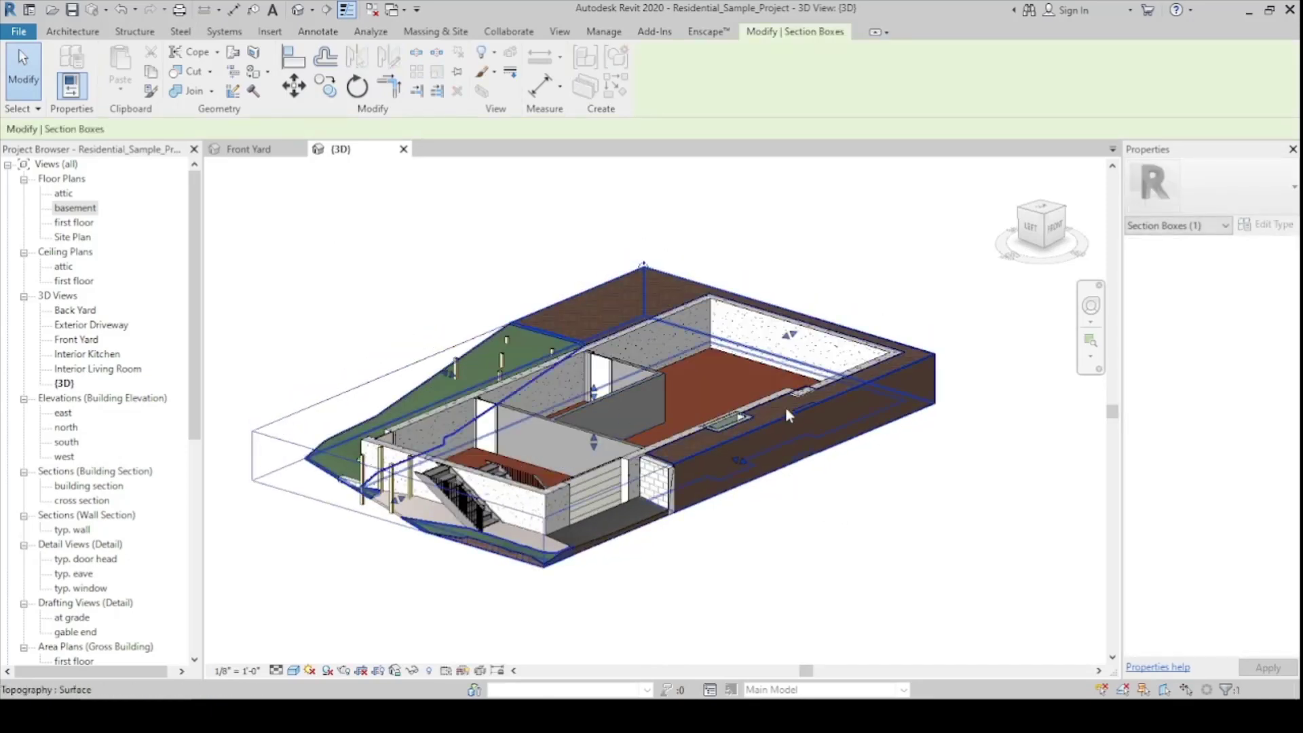
{"action": "scroll", "coordinate": [687, 425], "scroll_direction": "down", "scroll_amount": 2}
{"action": "key", "text": "Escape"}
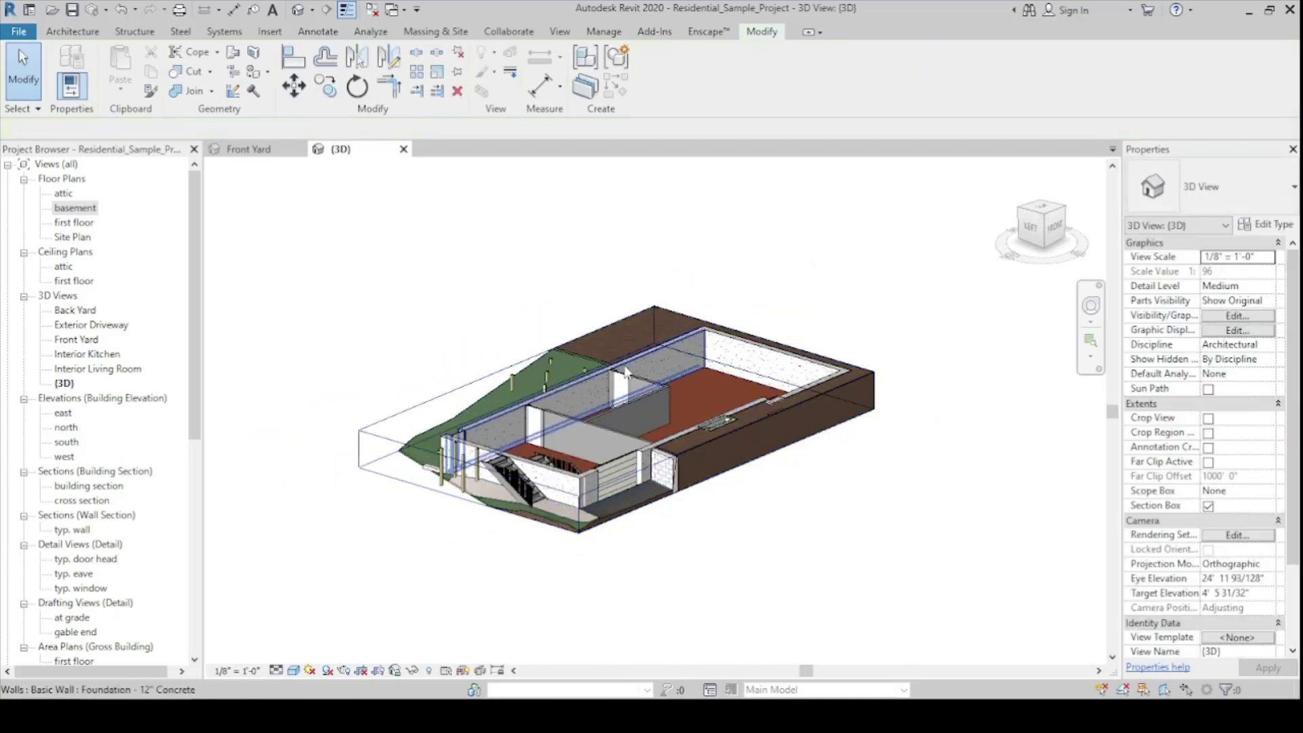
{"action": "middle_click_drag", "start_coordinate": [398, 339], "coordinate": [397, 319]}
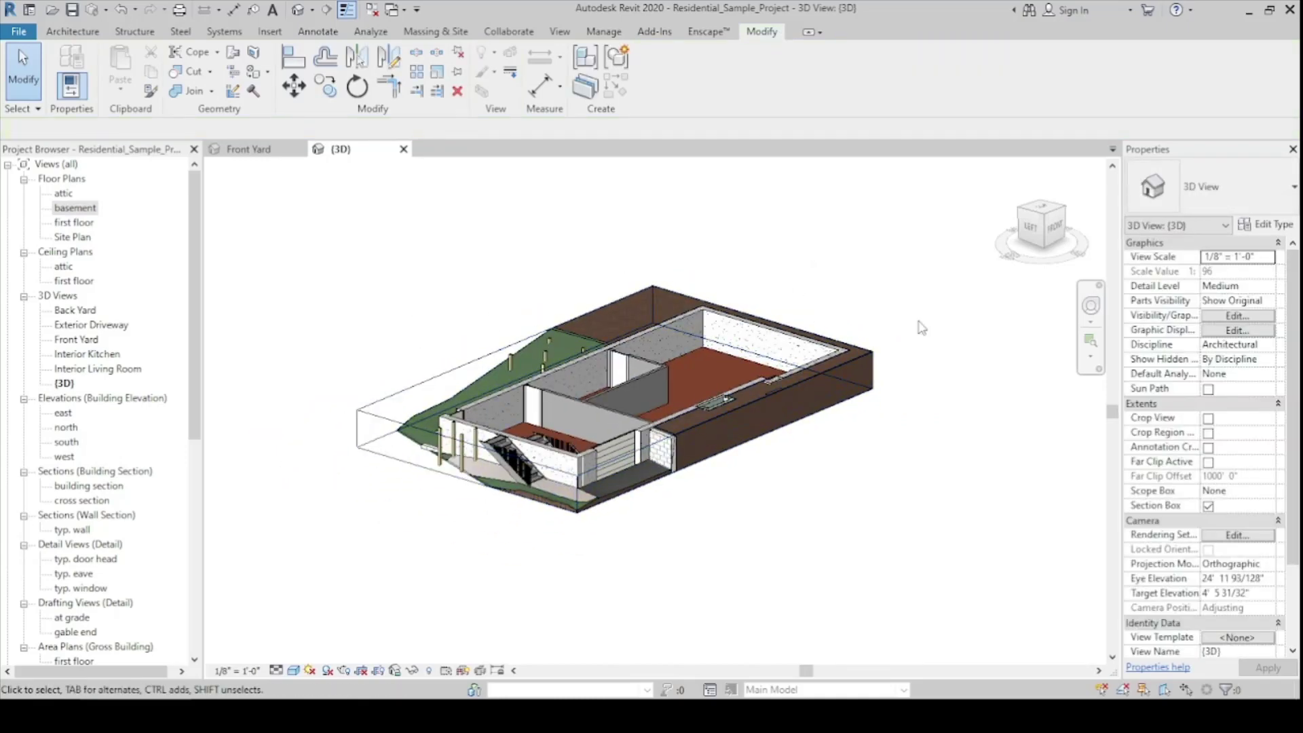
Orient the 3D view to the cross section, and briefly open the cross section view for comparison
{"action": "right_click", "coordinate": [1045, 229]}
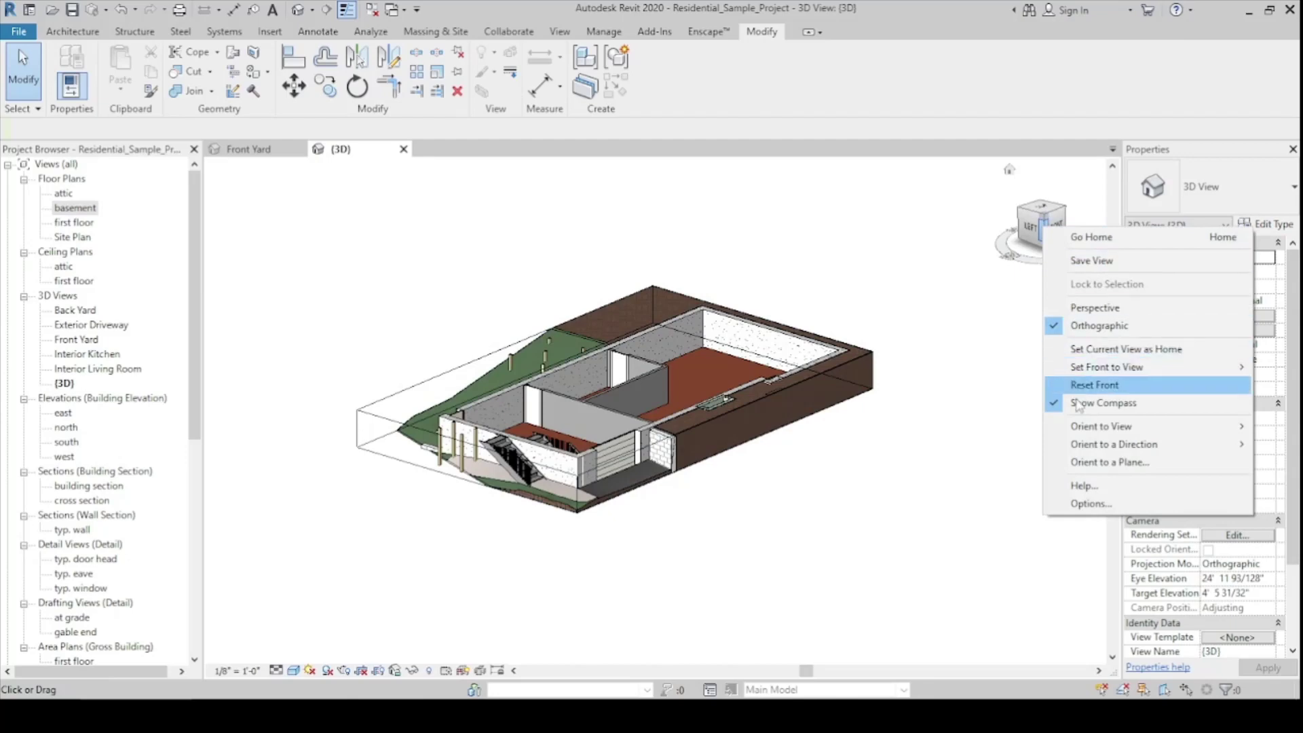
{"action": "mouse_move", "coordinate": [1048, 435]}
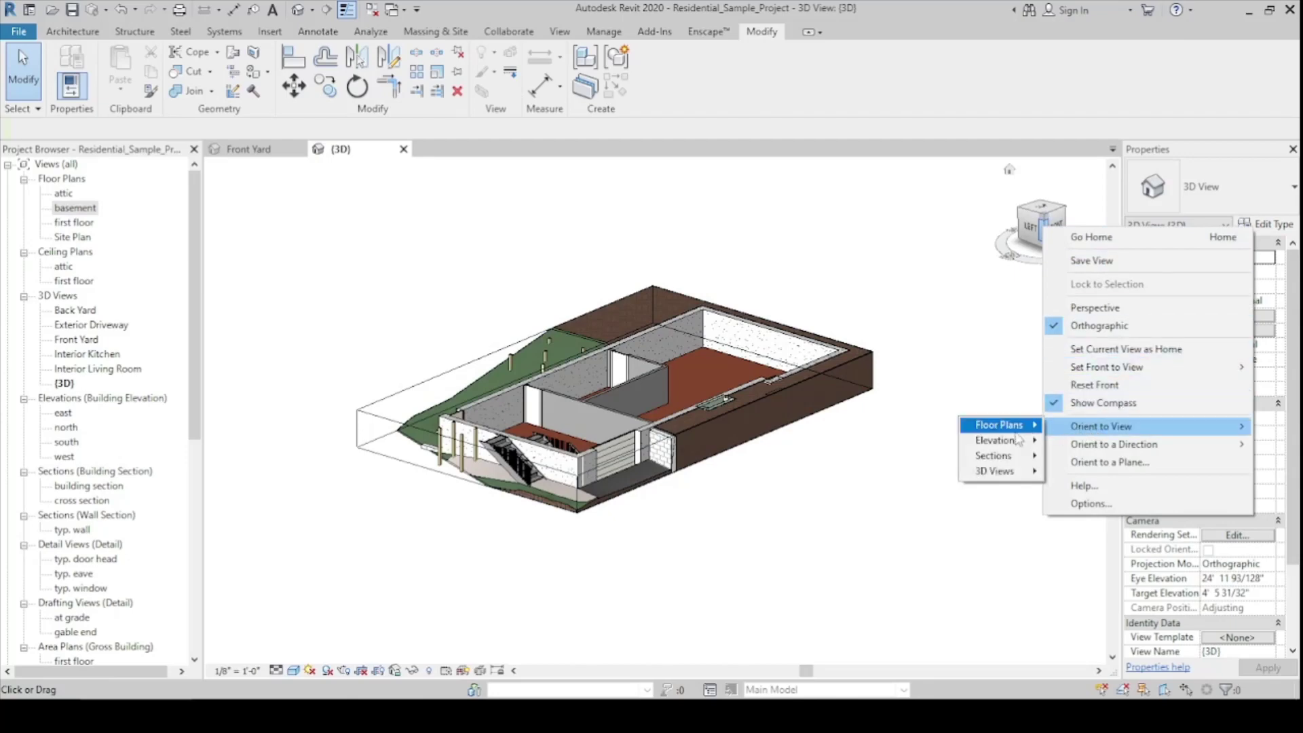
{"action": "mouse_move", "coordinate": [1007, 458]}
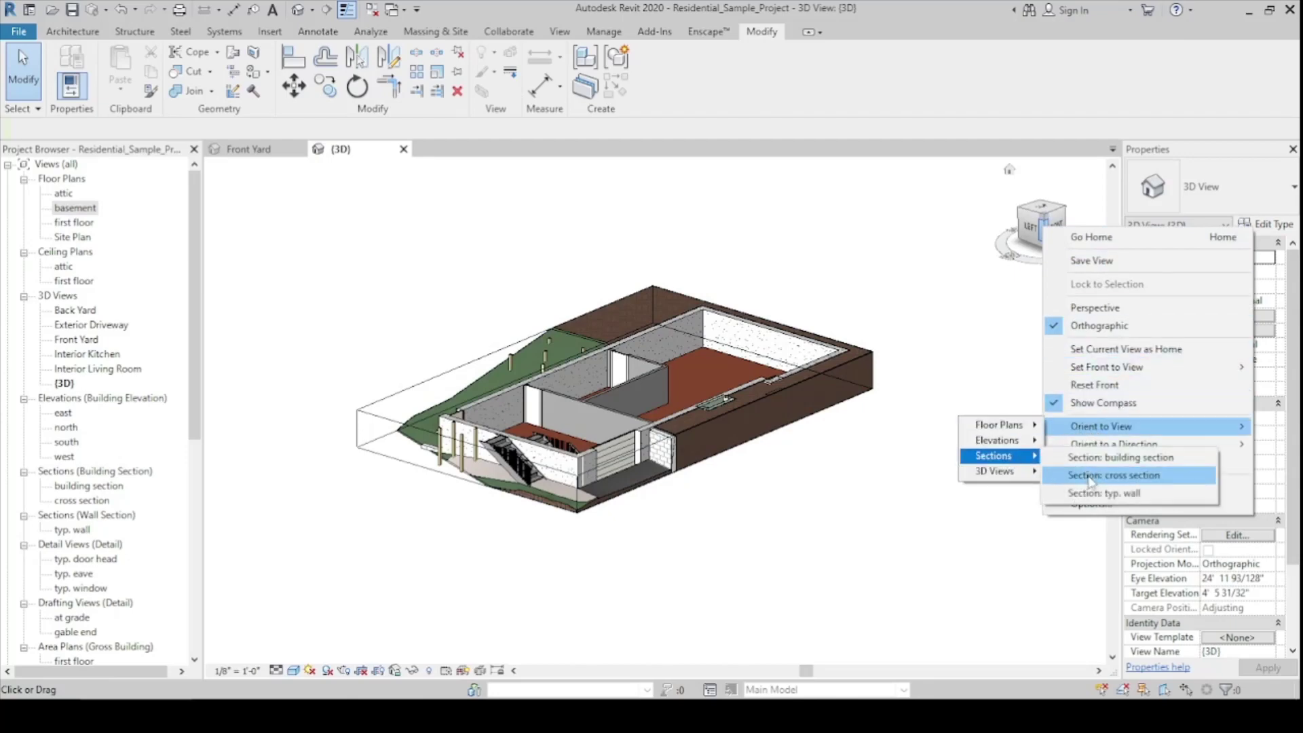
{"action": "left_click", "coordinate": [1117, 476]}
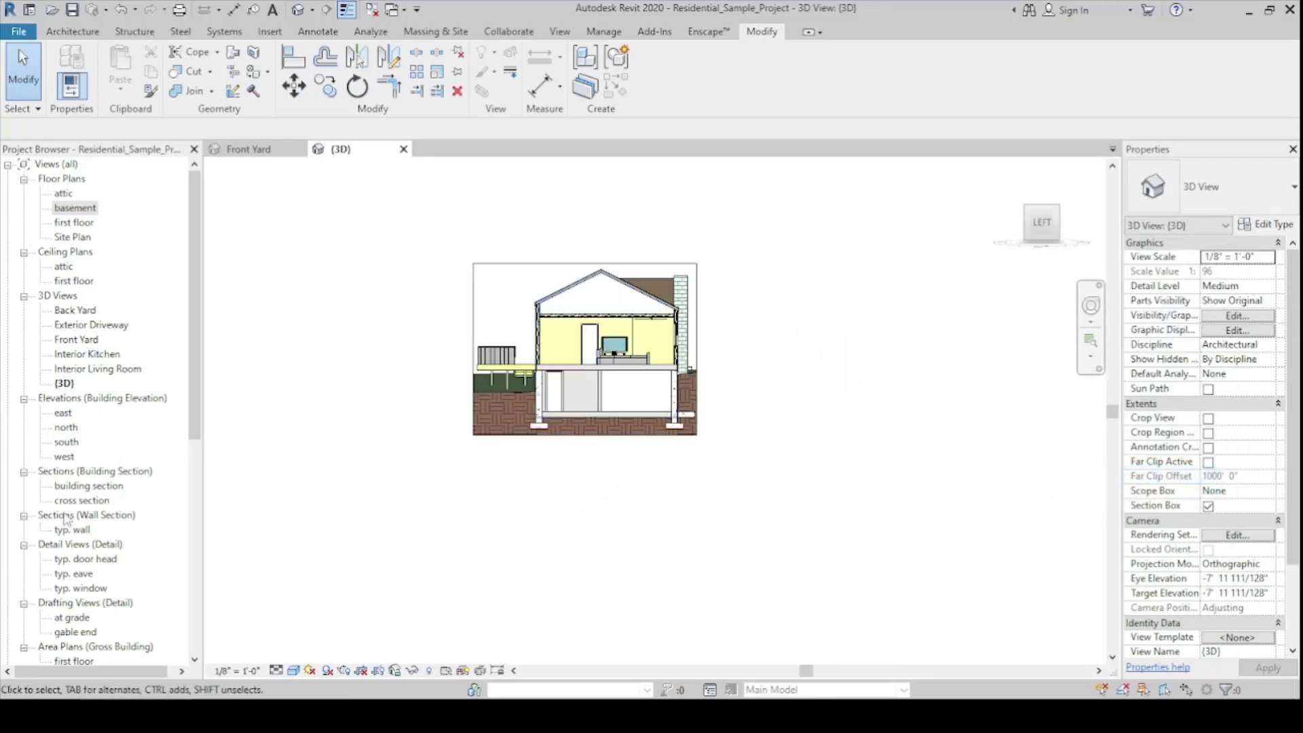
{"action": "double_click", "coordinate": [80, 500]}
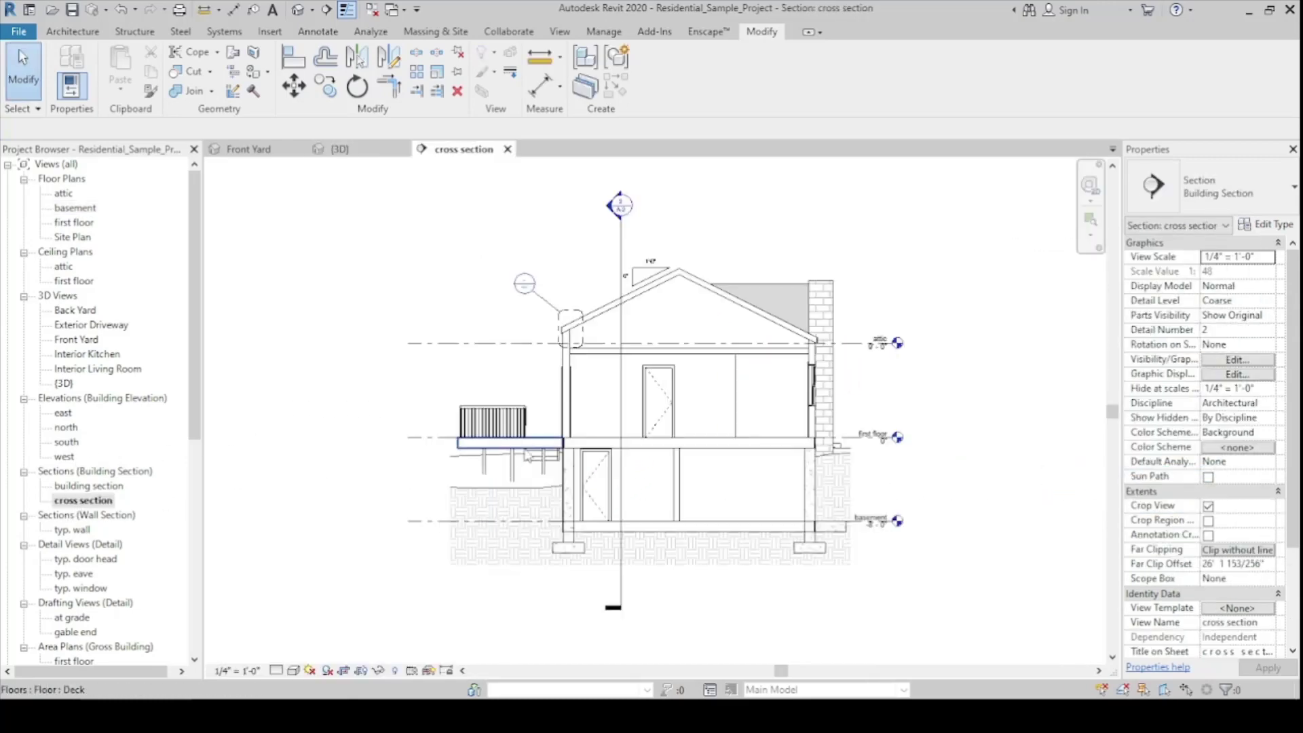
{"action": "left_click", "coordinate": [507, 149]}
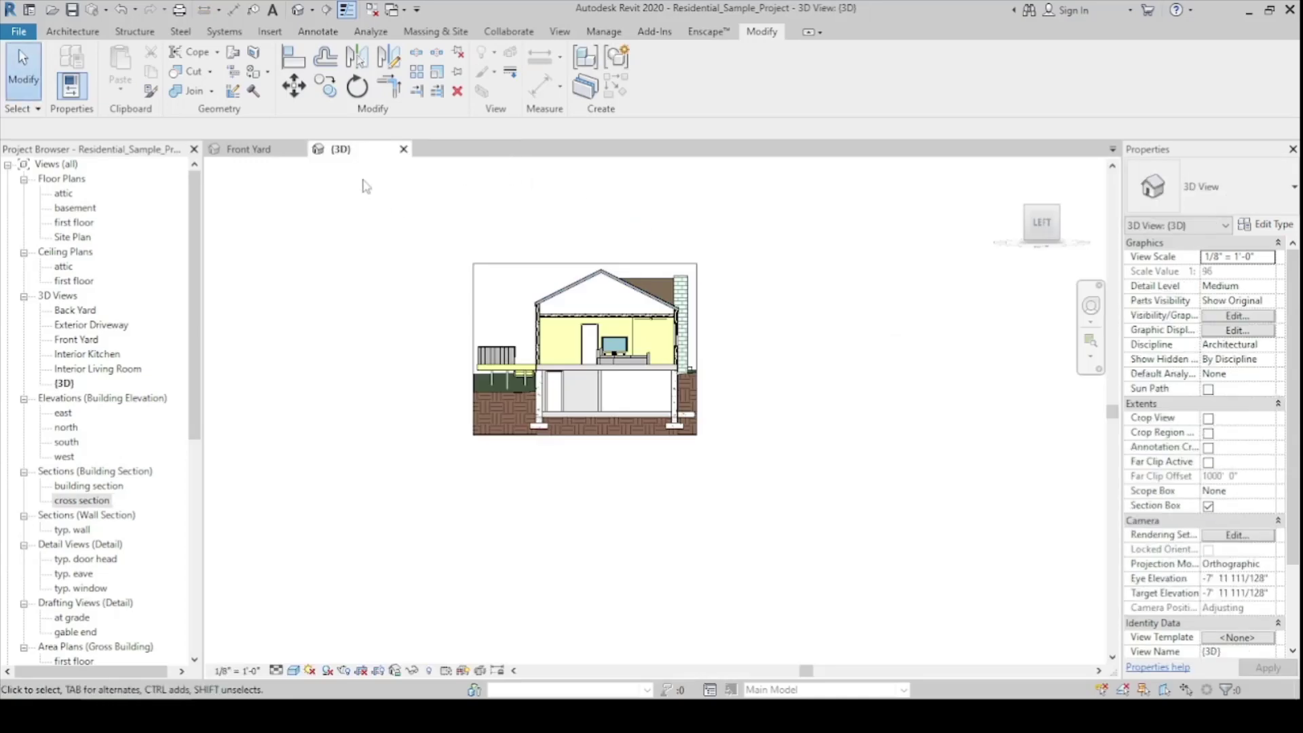
Inspect the house cut by the cross section box from an angle and close up in the 3D view
{"action": "middle_click_drag", "start_coordinate": [573, 243], "coordinate": [587, 385], "text": "shift"}
{"action": "scroll", "coordinate": [607, 384], "scroll_direction": "down", "scroll_amount": 3}
{"action": "middle_click_drag", "start_coordinate": [536, 532], "coordinate": [641, 569], "text": "shift"}
{"action": "middle_click_drag", "start_coordinate": [430, 525], "coordinate": [735, 366], "text": "shift"}
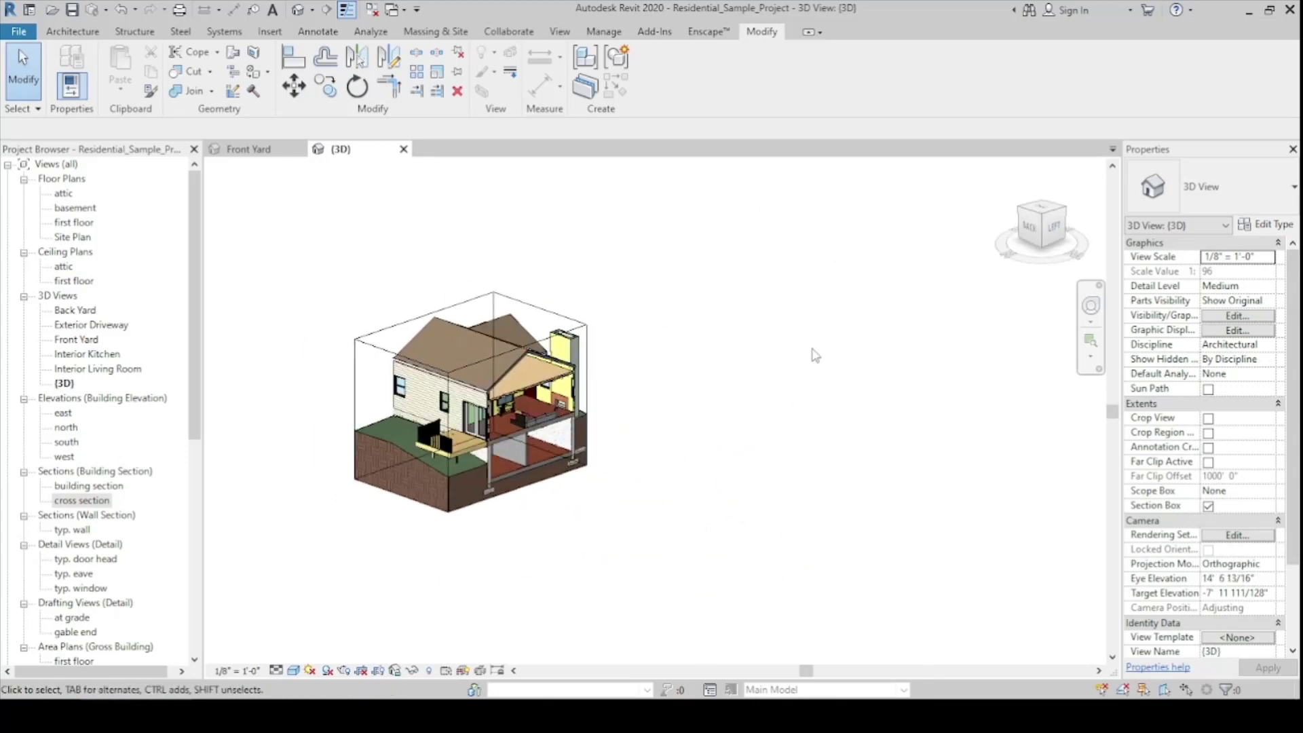
{"action": "scroll", "coordinate": [430, 490], "scroll_direction": "up", "scroll_amount": 3}
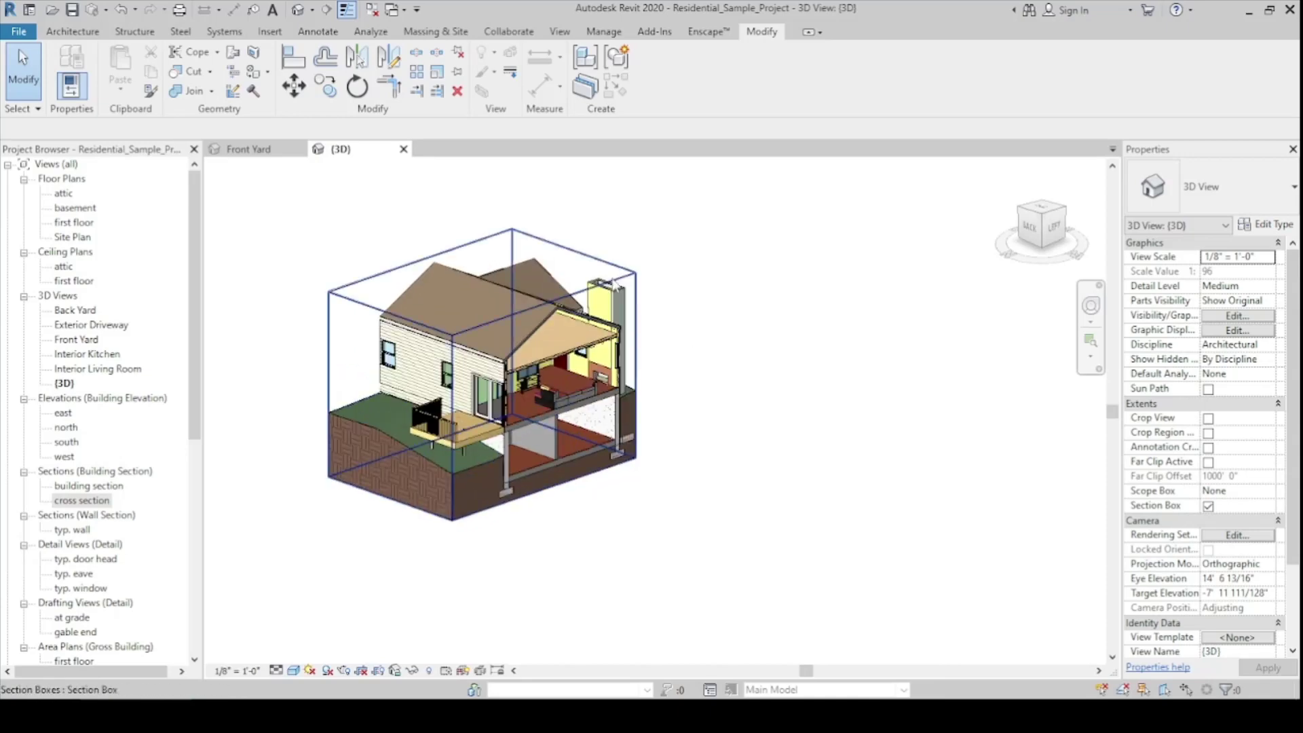
{"action": "scroll", "coordinate": [600, 421], "scroll_direction": "up", "scroll_amount": 3}
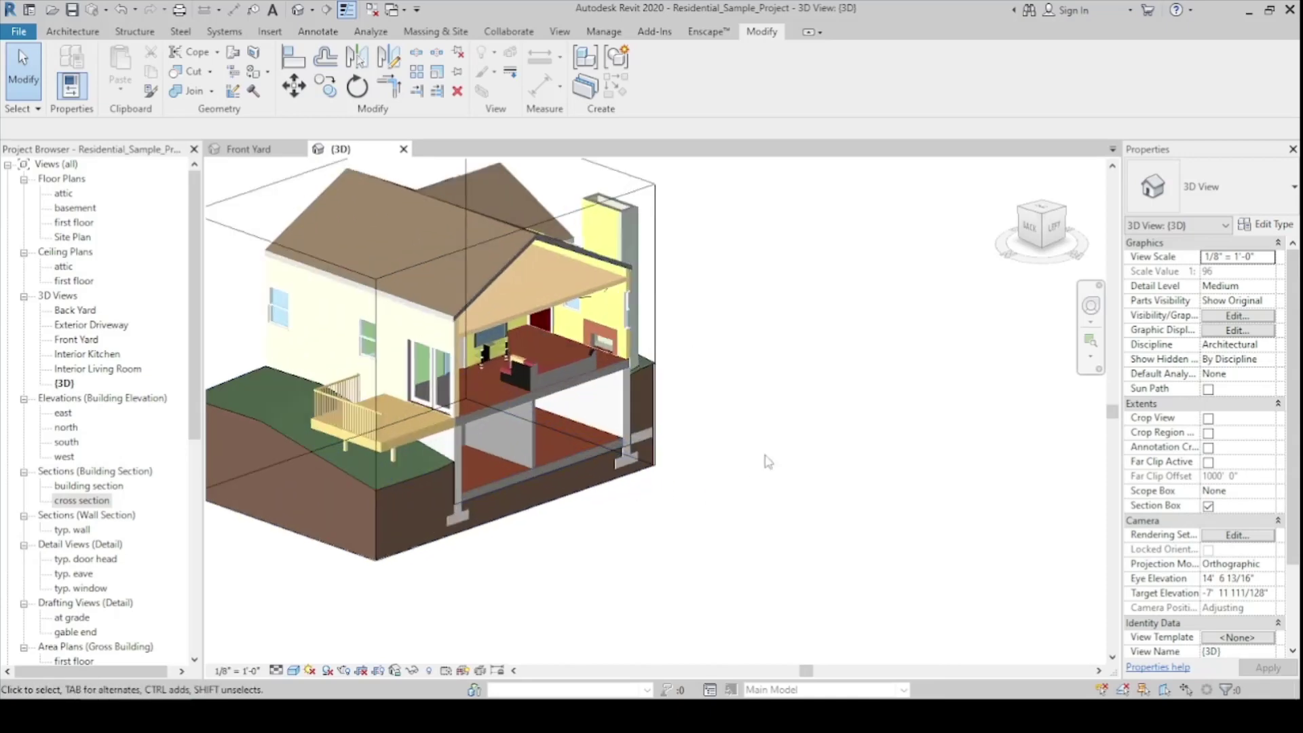
{"action": "middle_click_drag", "start_coordinate": [774, 410], "coordinate": [837, 448]}
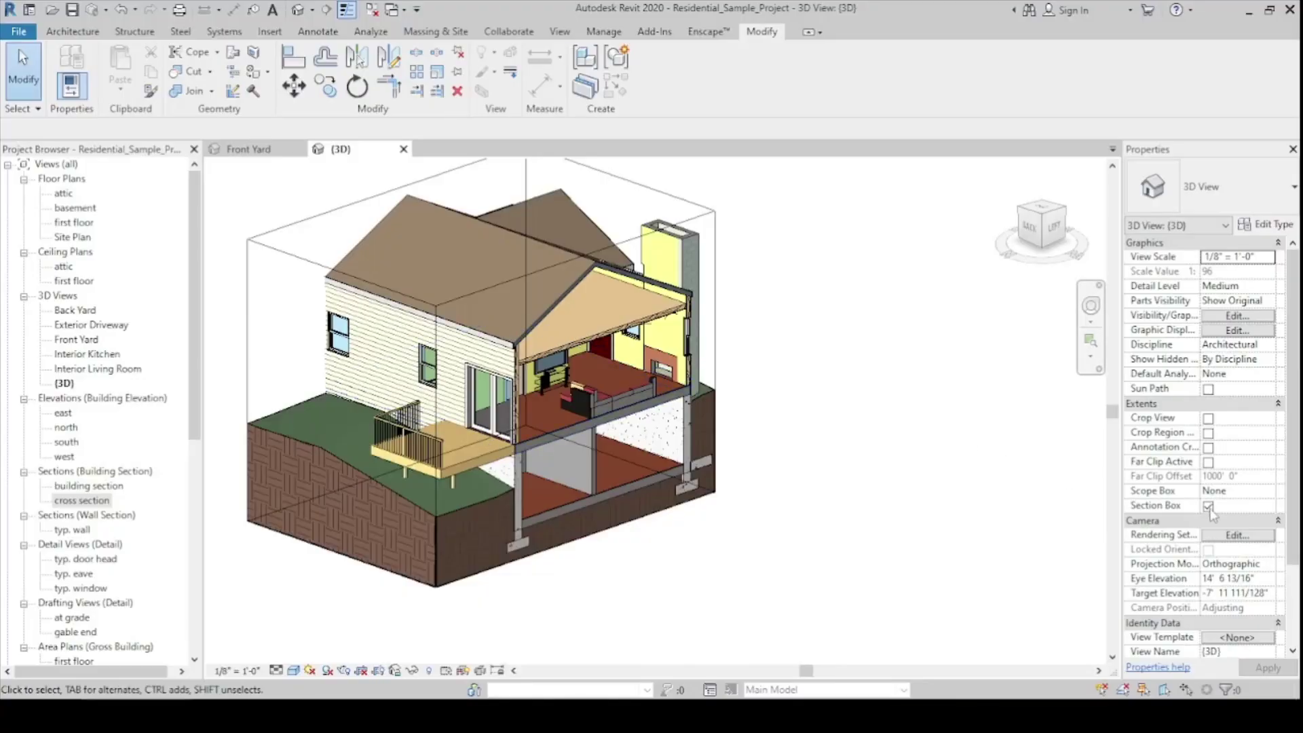
Turn off the section box in the 3D view, switching it on and off once more for comparison
{"action": "left_click", "coordinate": [1208, 506]}
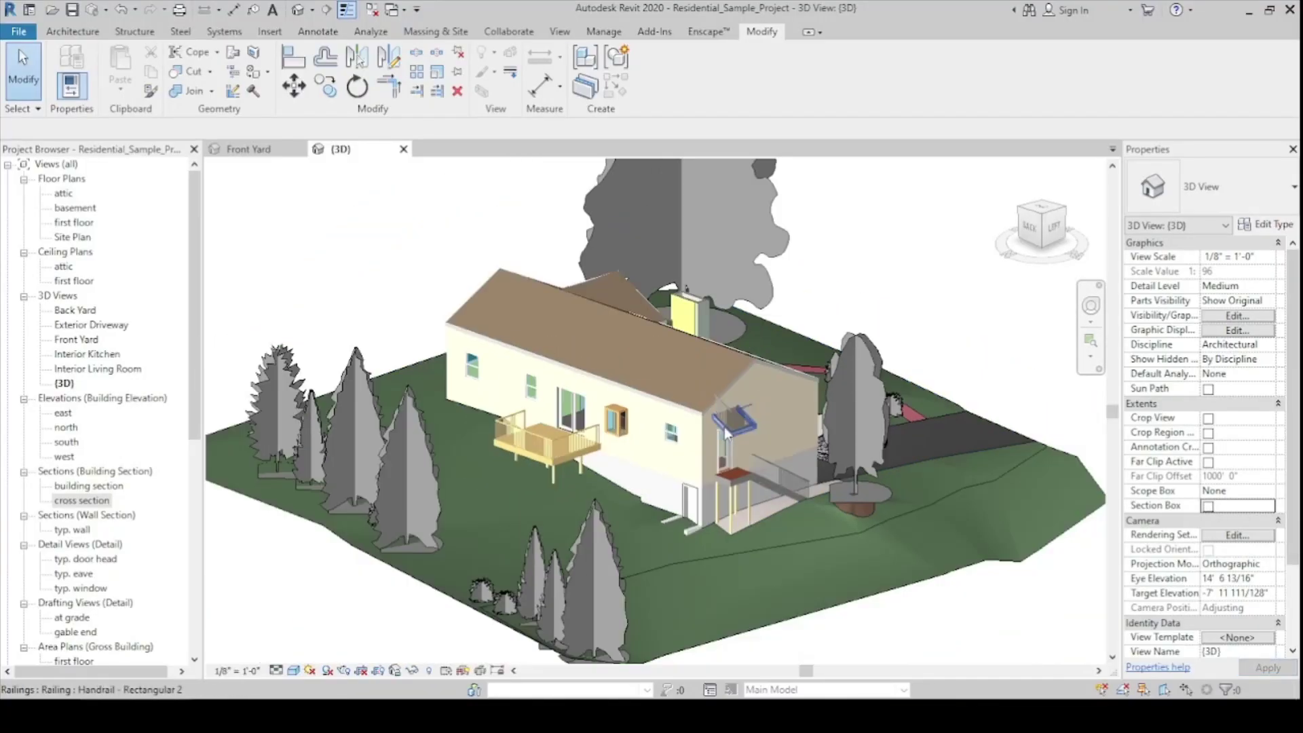
{"action": "scroll", "coordinate": [718, 404], "scroll_direction": "down", "scroll_amount": 3}
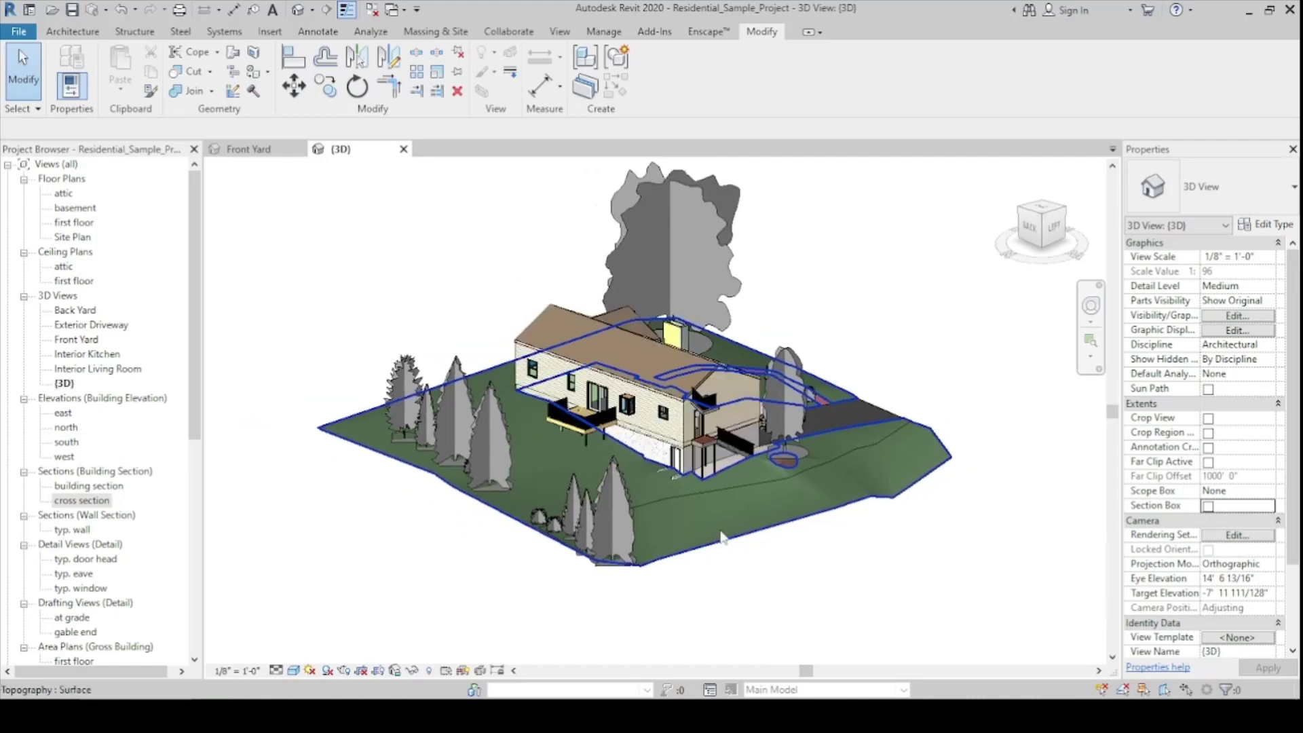
{"action": "middle_click_drag", "start_coordinate": [769, 577], "coordinate": [747, 590], "text": "shift"}
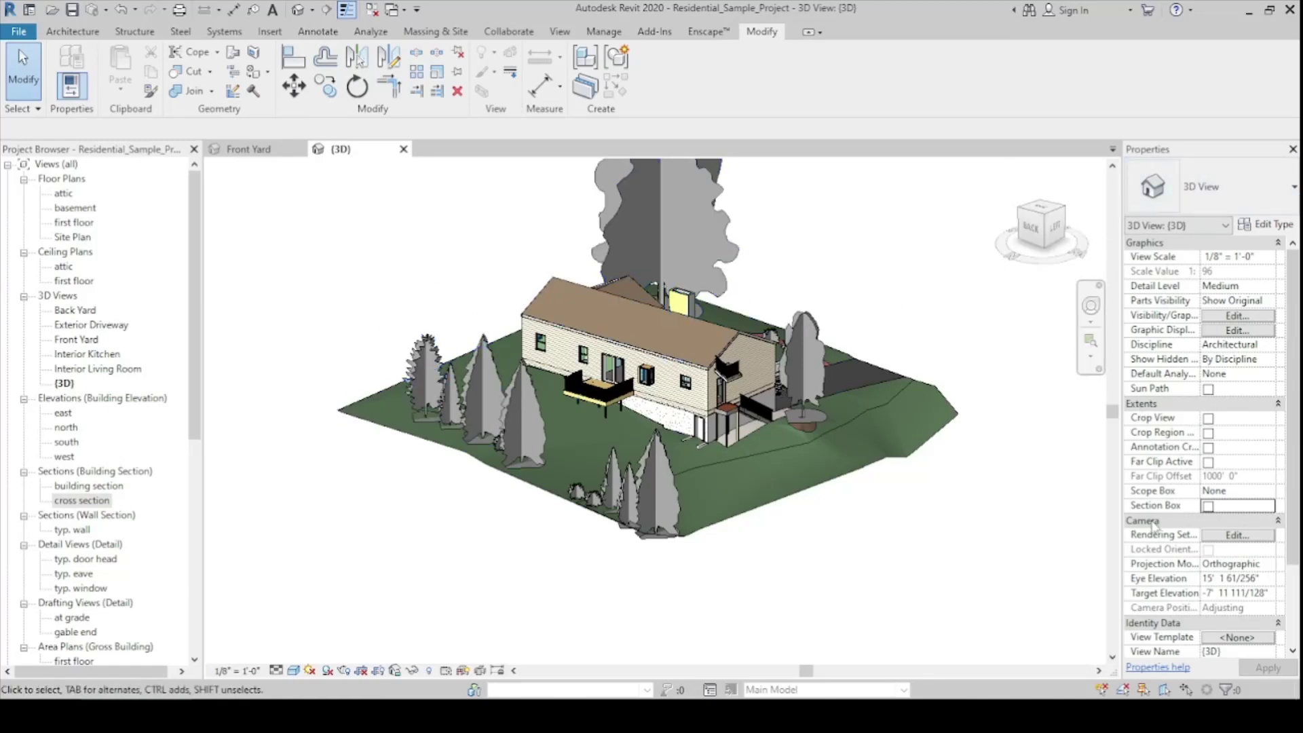
{"action": "left_click", "coordinate": [1210, 508]}
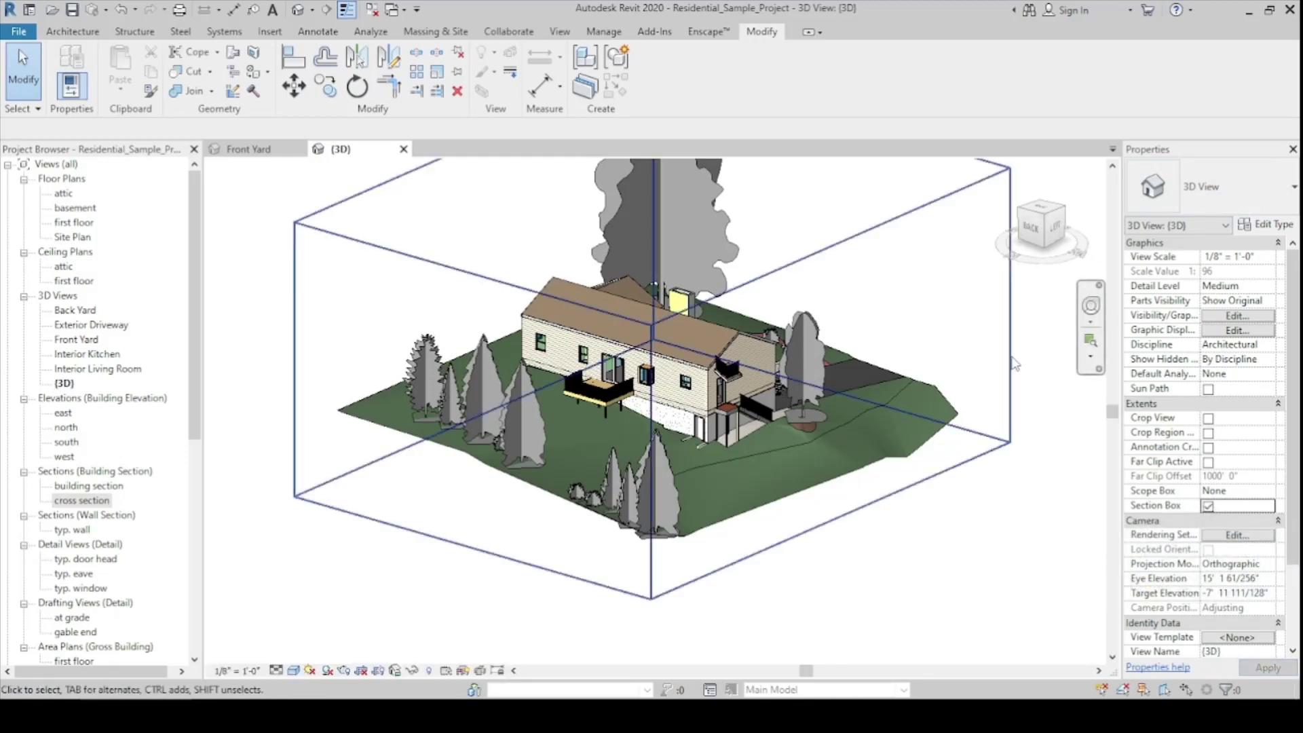
{"action": "left_click", "coordinate": [1209, 506]}
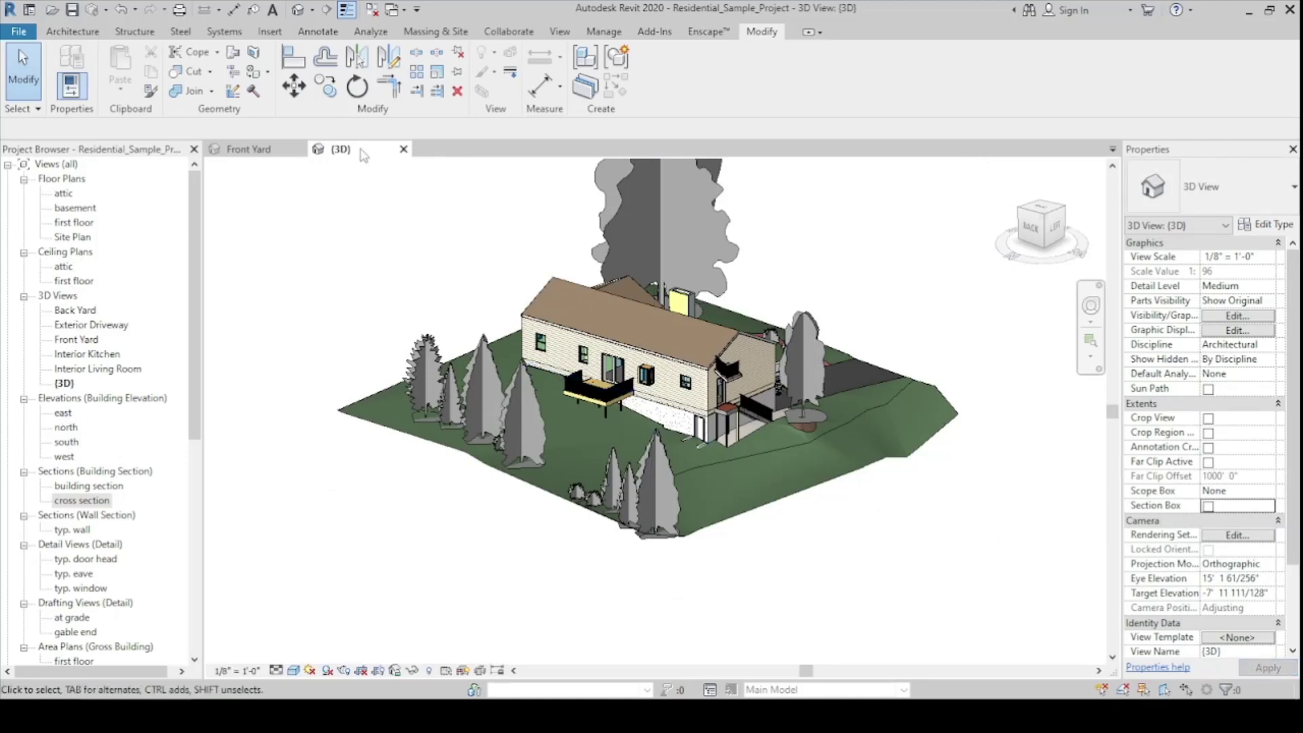
Open the first floor plan and check its Scope Box options, keeping the setting at None
{"action": "double_click", "coordinate": [71, 222]}
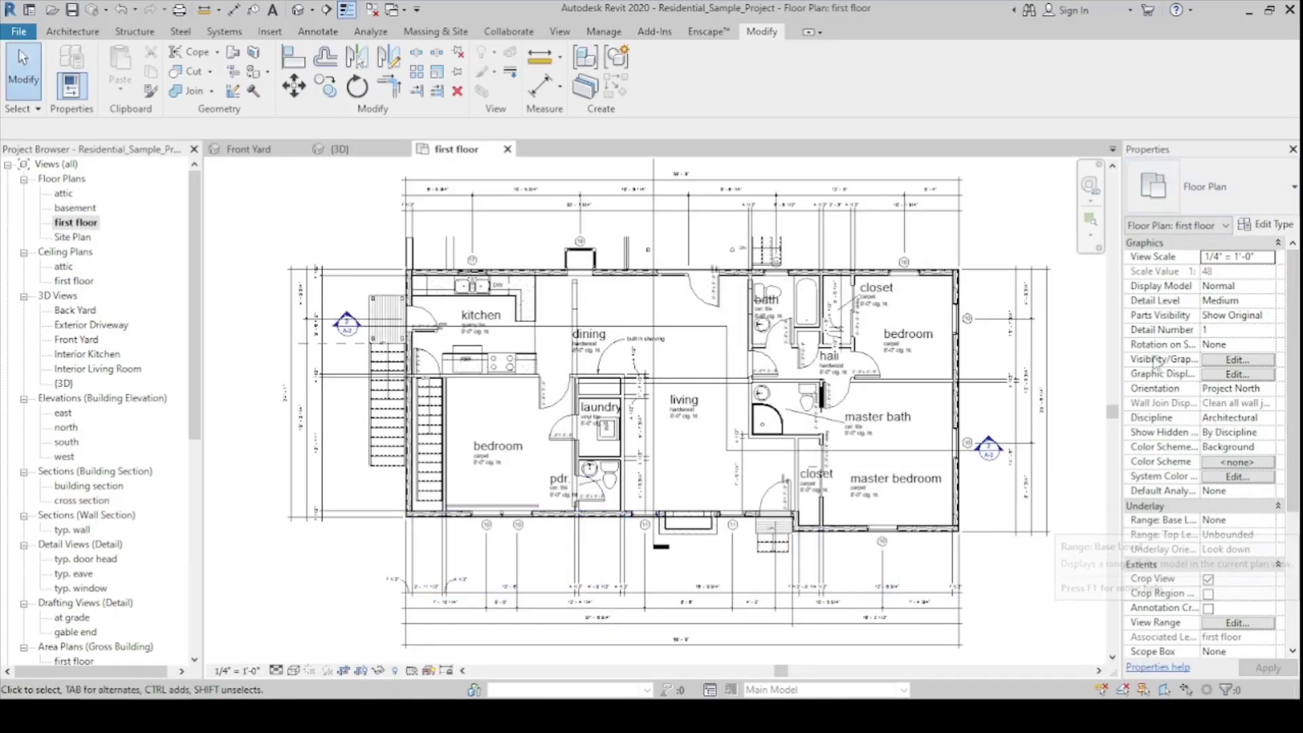
{"action": "scroll", "coordinate": [1144, 585], "scroll_direction": "down", "scroll_amount": 2}
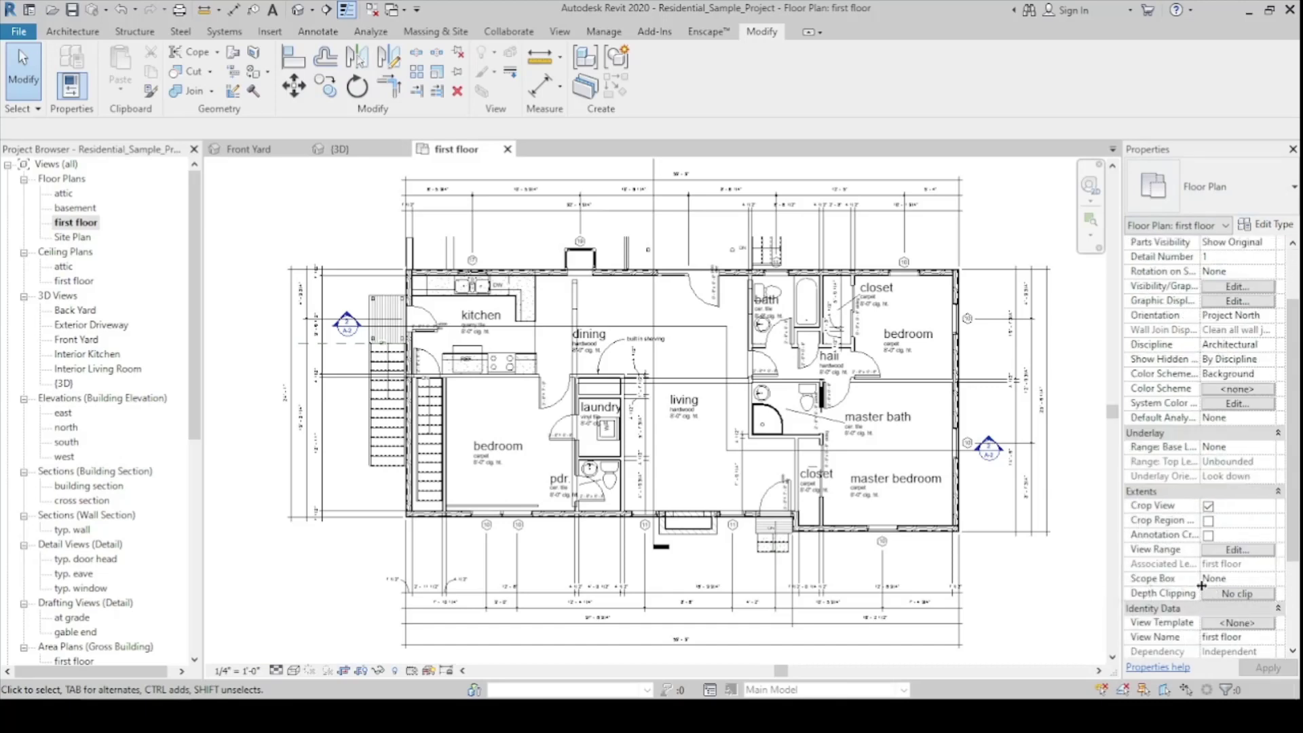
{"action": "left_click", "coordinate": [1224, 578]}
{"action": "left_click", "coordinate": [1268, 580]}
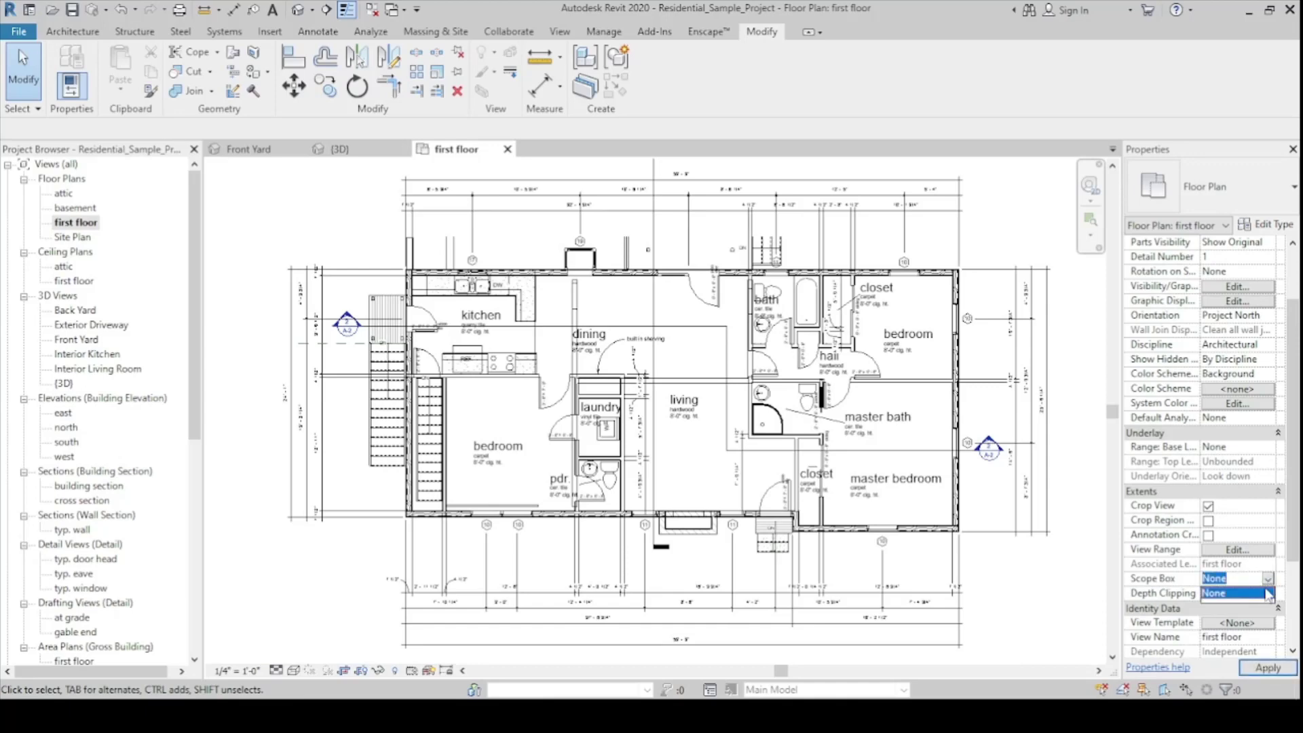
{"action": "left_click", "coordinate": [1230, 593]}
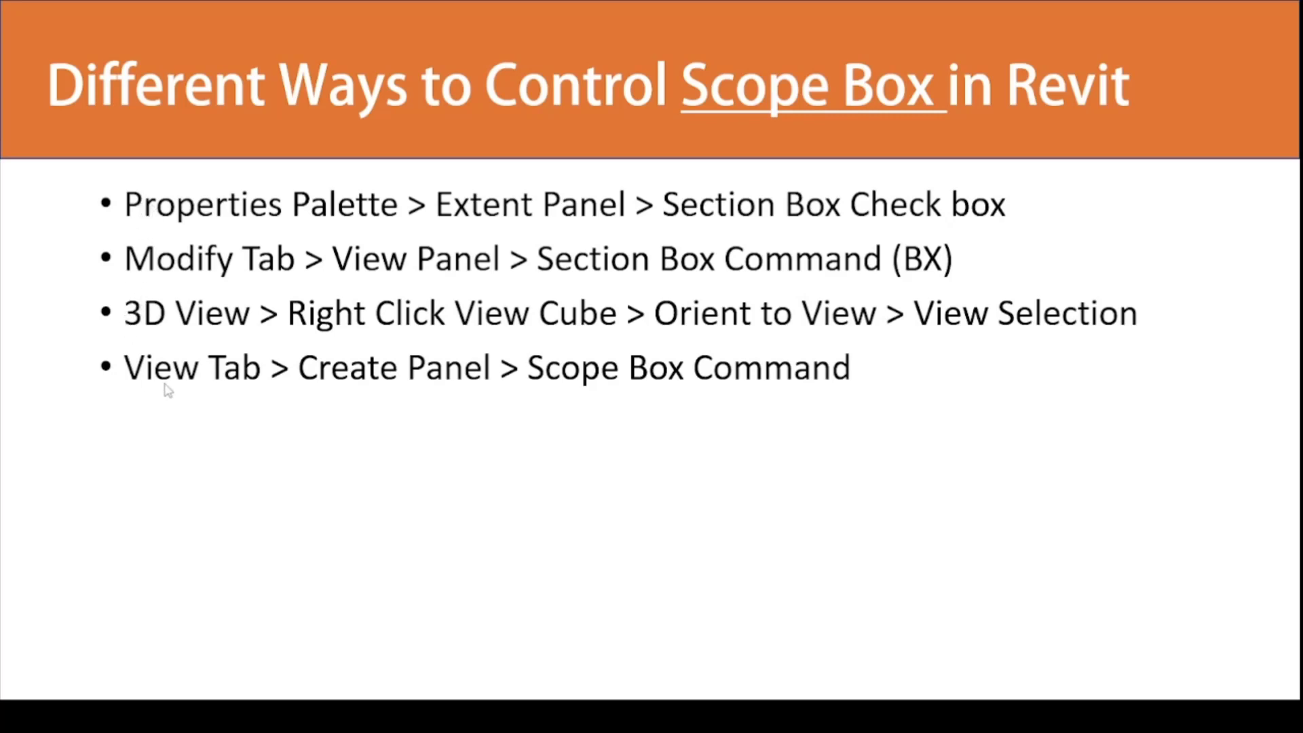
Return to Revit and draw a 40' 0" high scope box around the kitchen on the first floor plan
{"action": "key", "text": "alt+Tab"}
{"action": "middle_click_drag", "start_coordinate": [312, 208], "coordinate": [323, 213]}
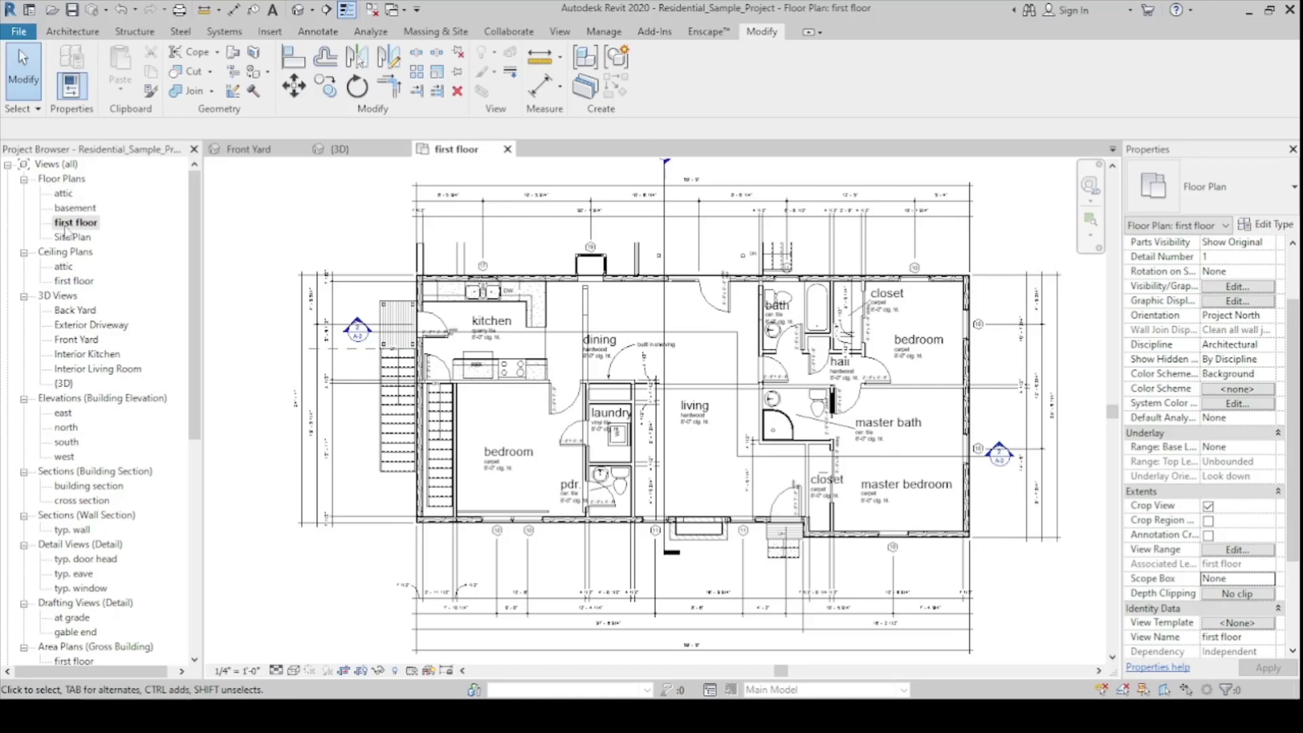
{"action": "scroll", "coordinate": [380, 216], "scroll_direction": "down", "scroll_amount": 1}
{"action": "middle_click_drag", "start_coordinate": [370, 219], "coordinate": [391, 247]}
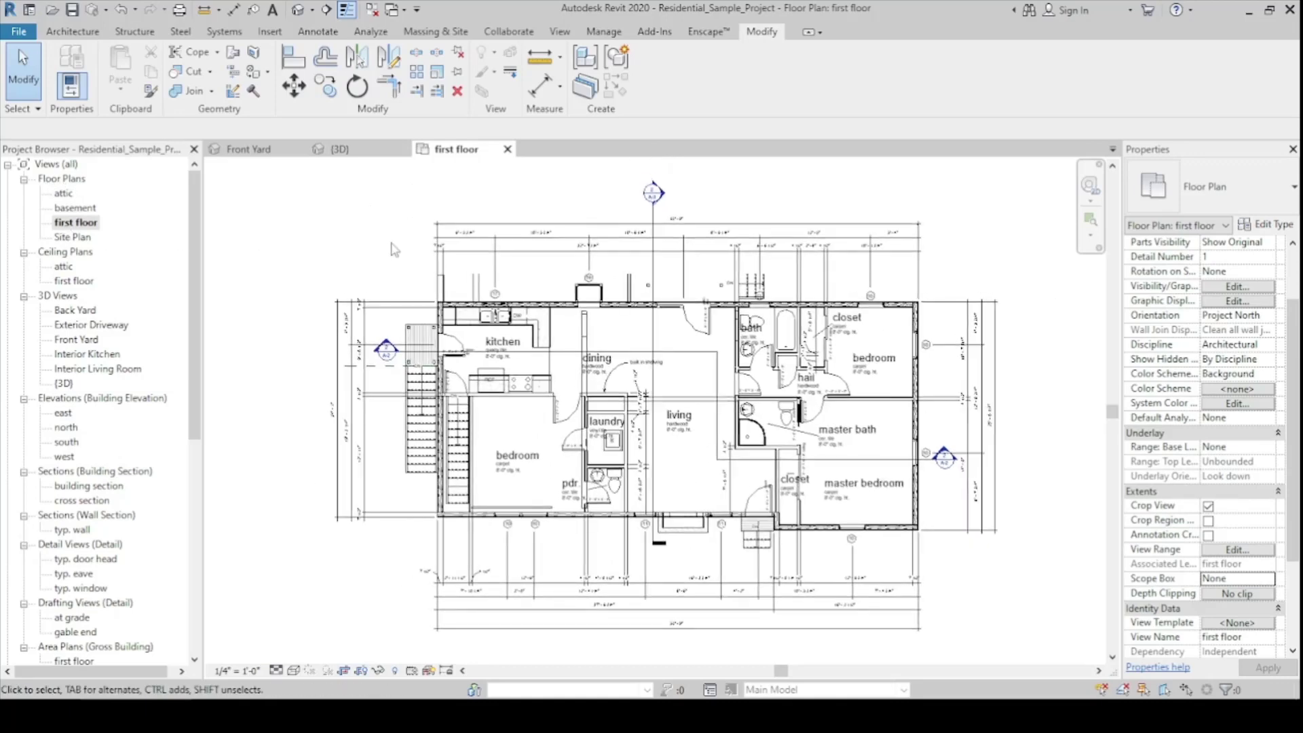
{"action": "scroll", "coordinate": [392, 245], "scroll_direction": "up", "scroll_amount": 1}
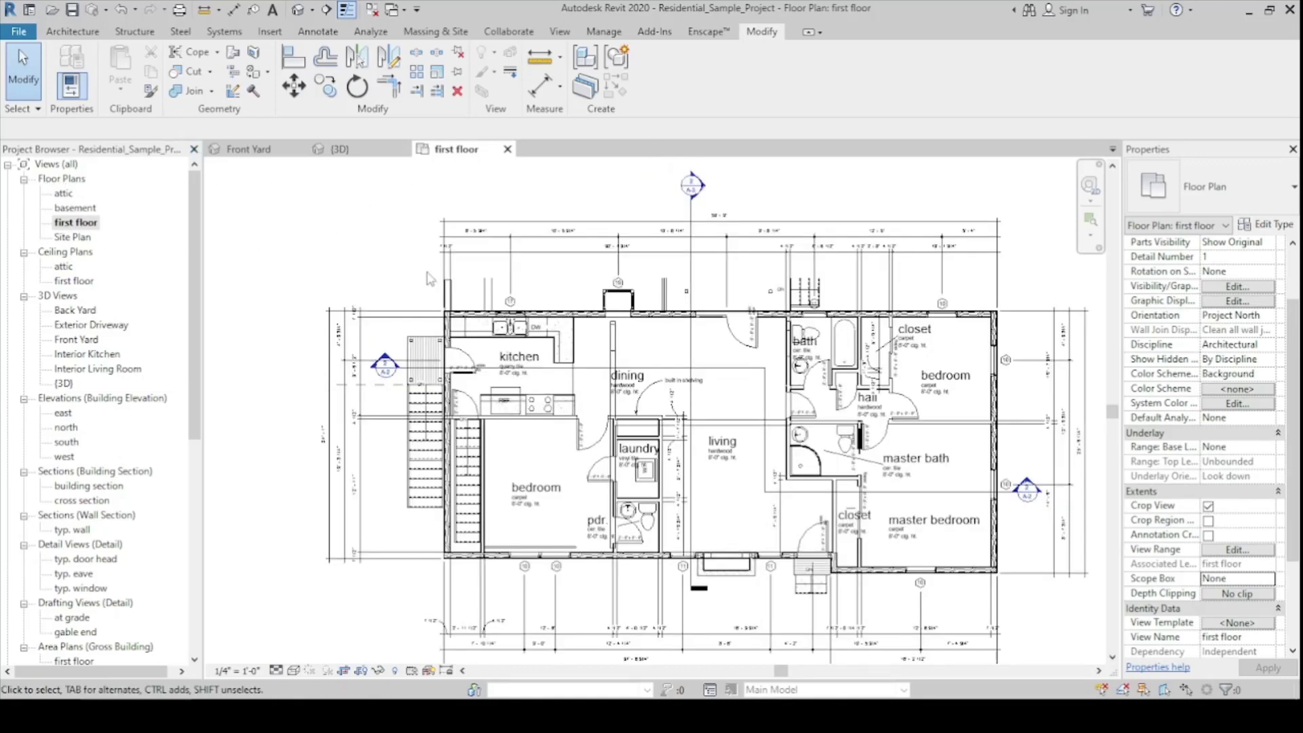
{"action": "left_click", "coordinate": [560, 31]}
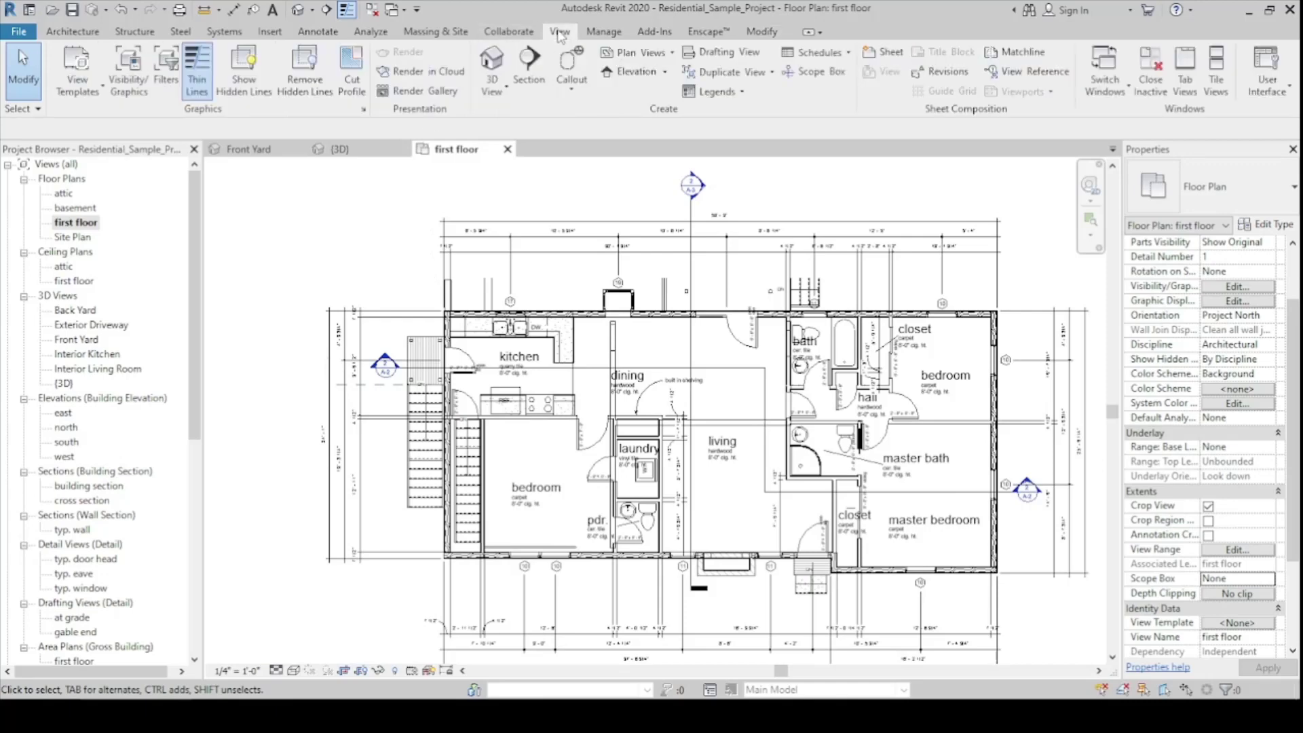
{"action": "left_click", "coordinate": [823, 77]}
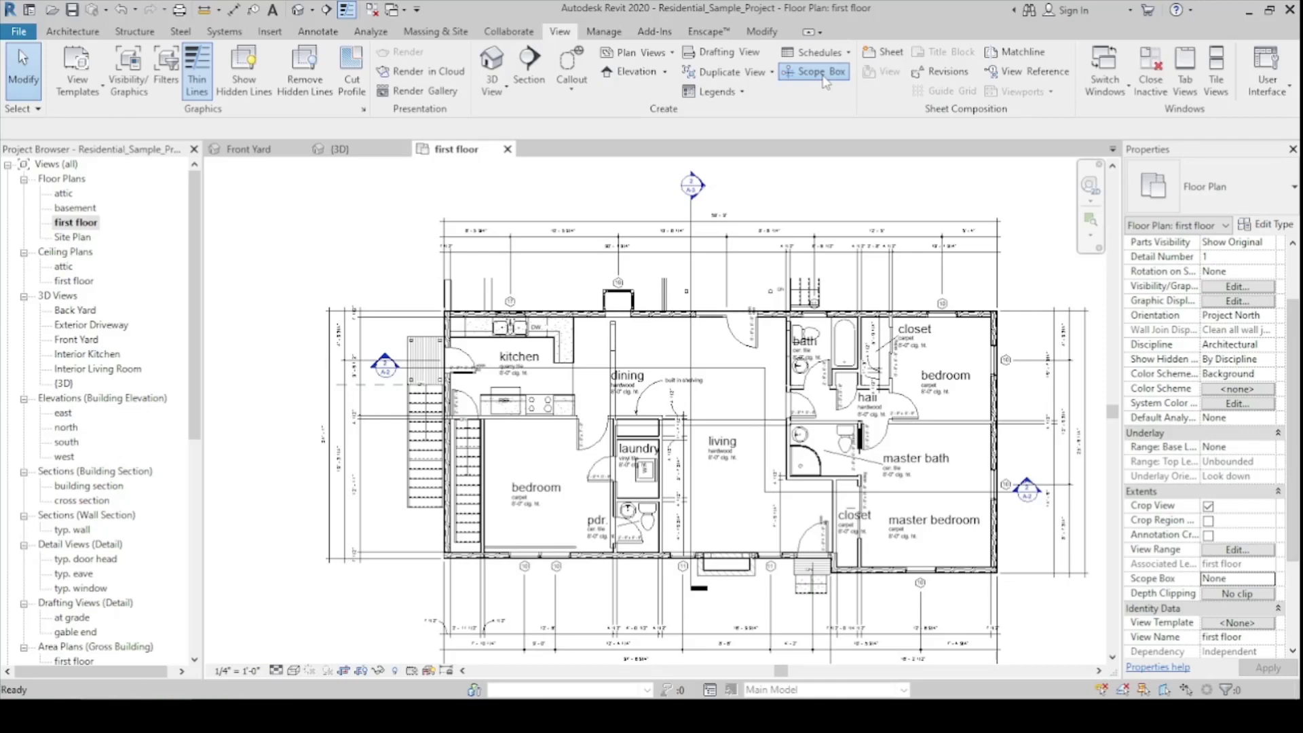
{"action": "middle_click_drag", "start_coordinate": [853, 485], "coordinate": [833, 474]}
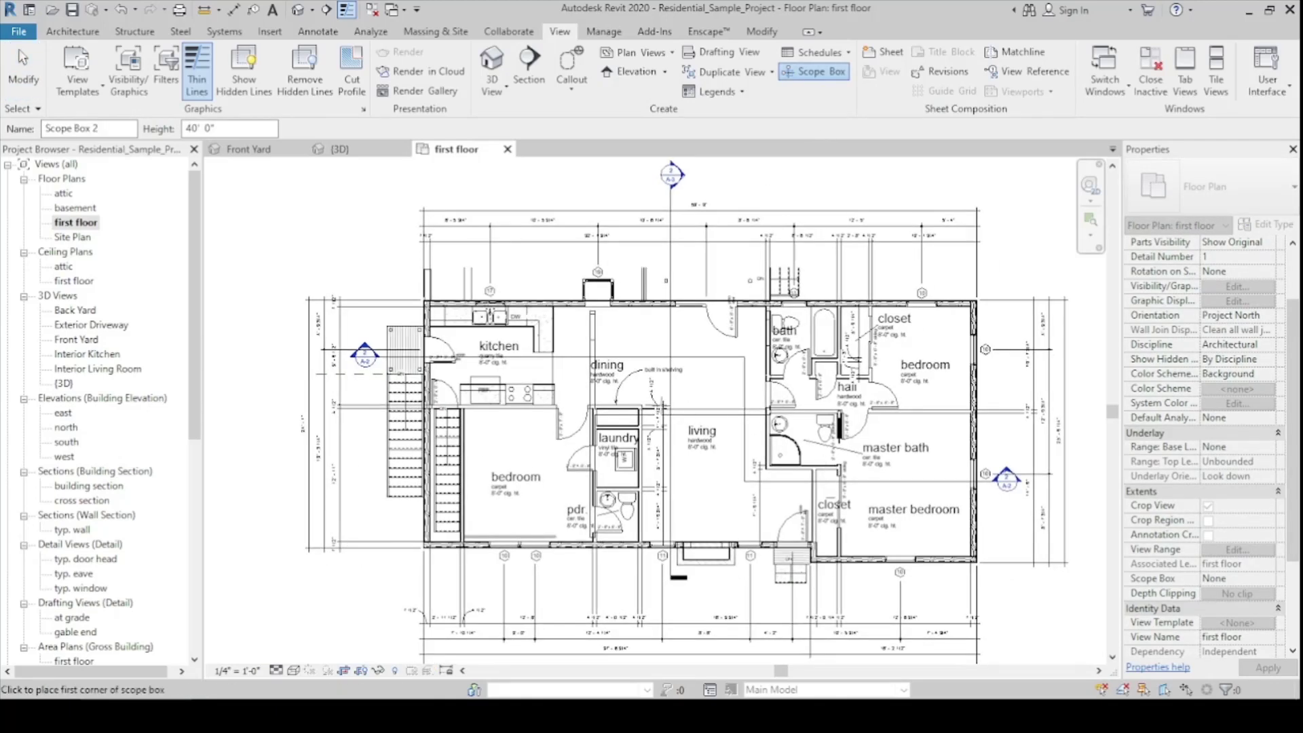
{"action": "scroll", "coordinate": [360, 357], "scroll_direction": "up", "scroll_amount": 5}
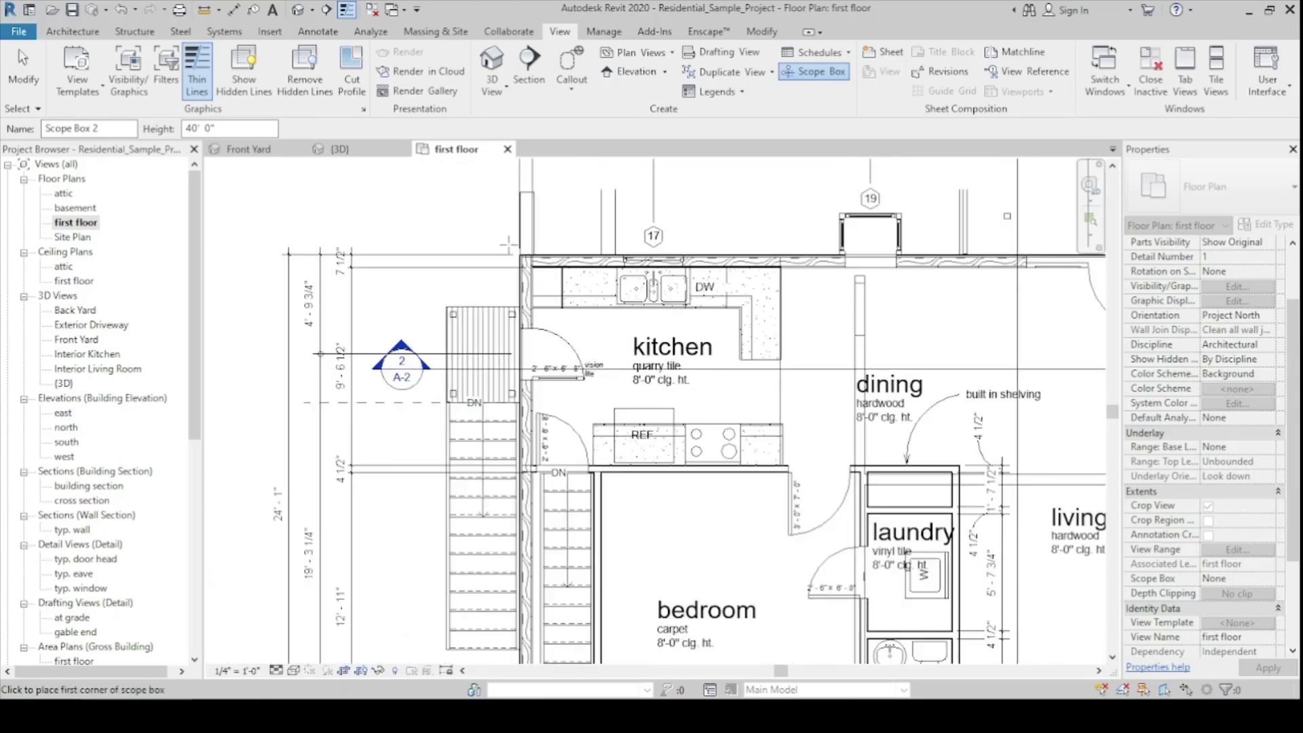
{"action": "left_click", "coordinate": [509, 243]}
{"action": "left_click", "coordinate": [802, 479]}
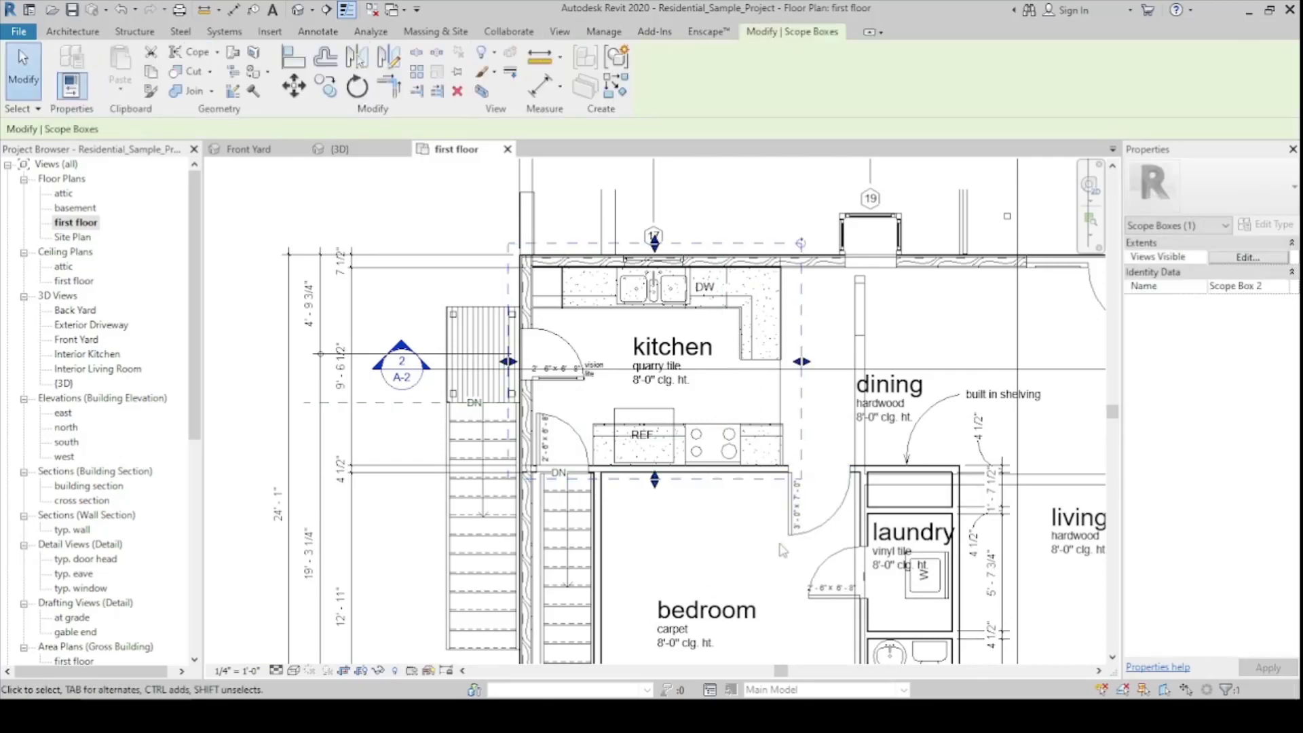
Select the scope box around the kitchen and delete it
{"action": "middle_click_drag", "start_coordinate": [749, 428], "coordinate": [696, 408]}
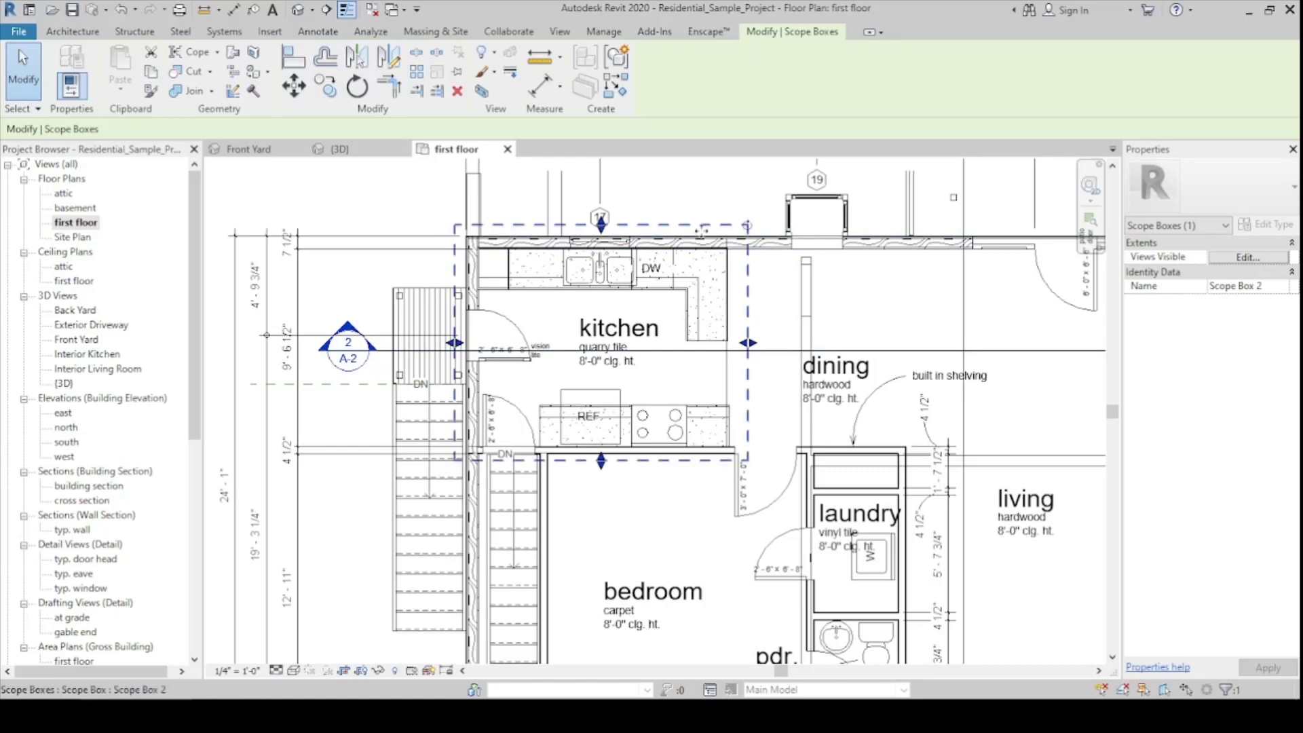
{"action": "middle_click_drag", "start_coordinate": [736, 366], "coordinate": [727, 365]}
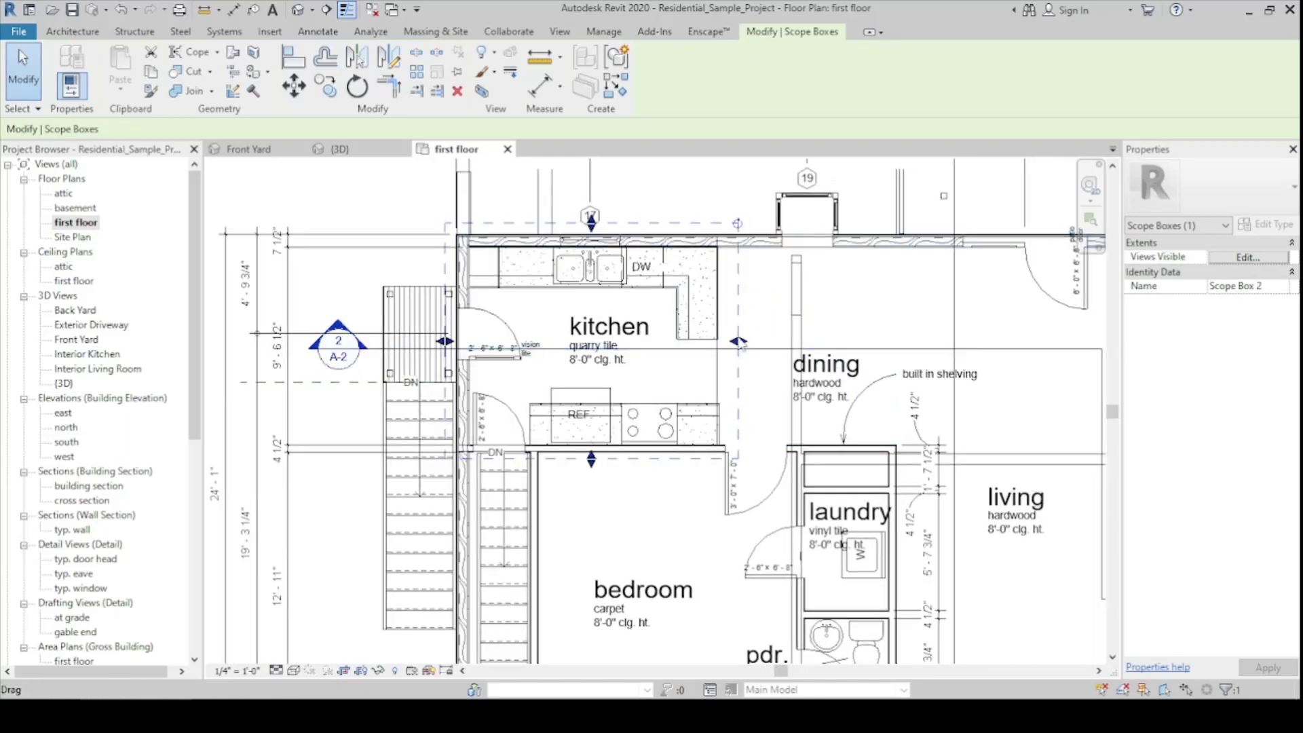
{"action": "left_click", "coordinate": [691, 195]}
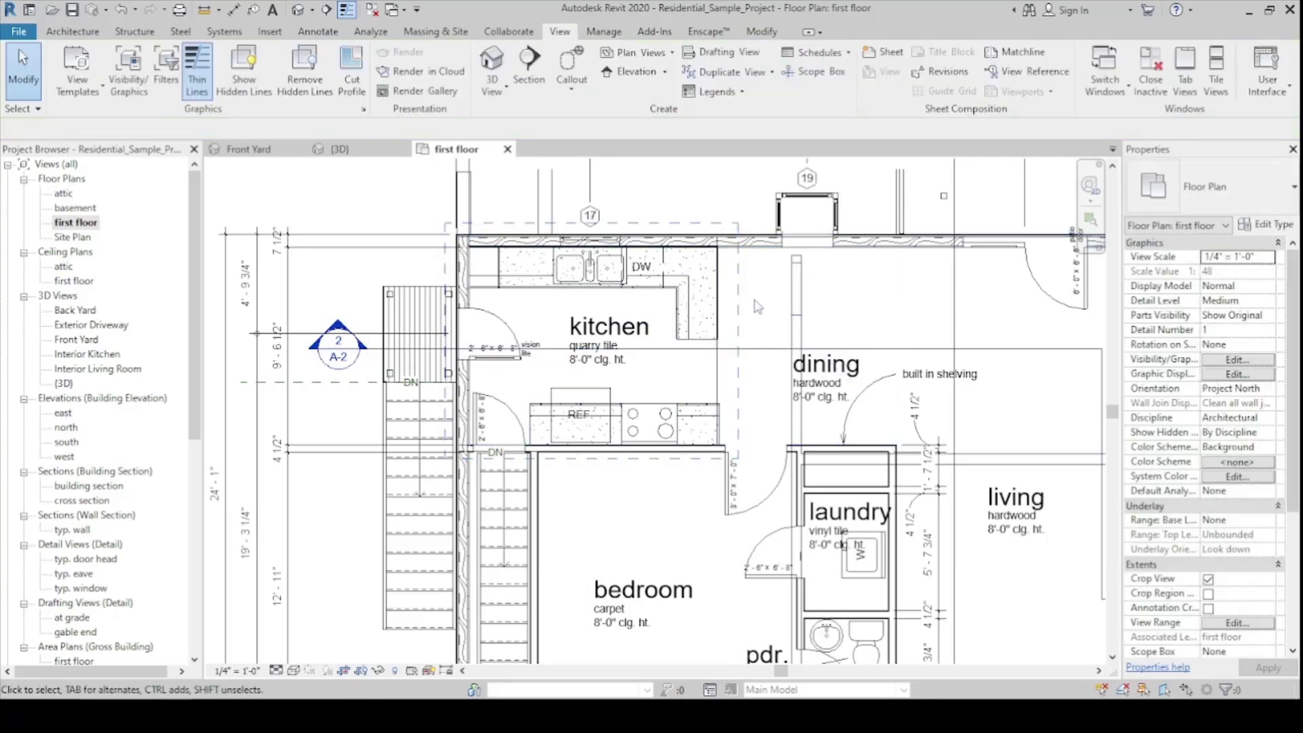
{"action": "left_click", "coordinate": [744, 304]}
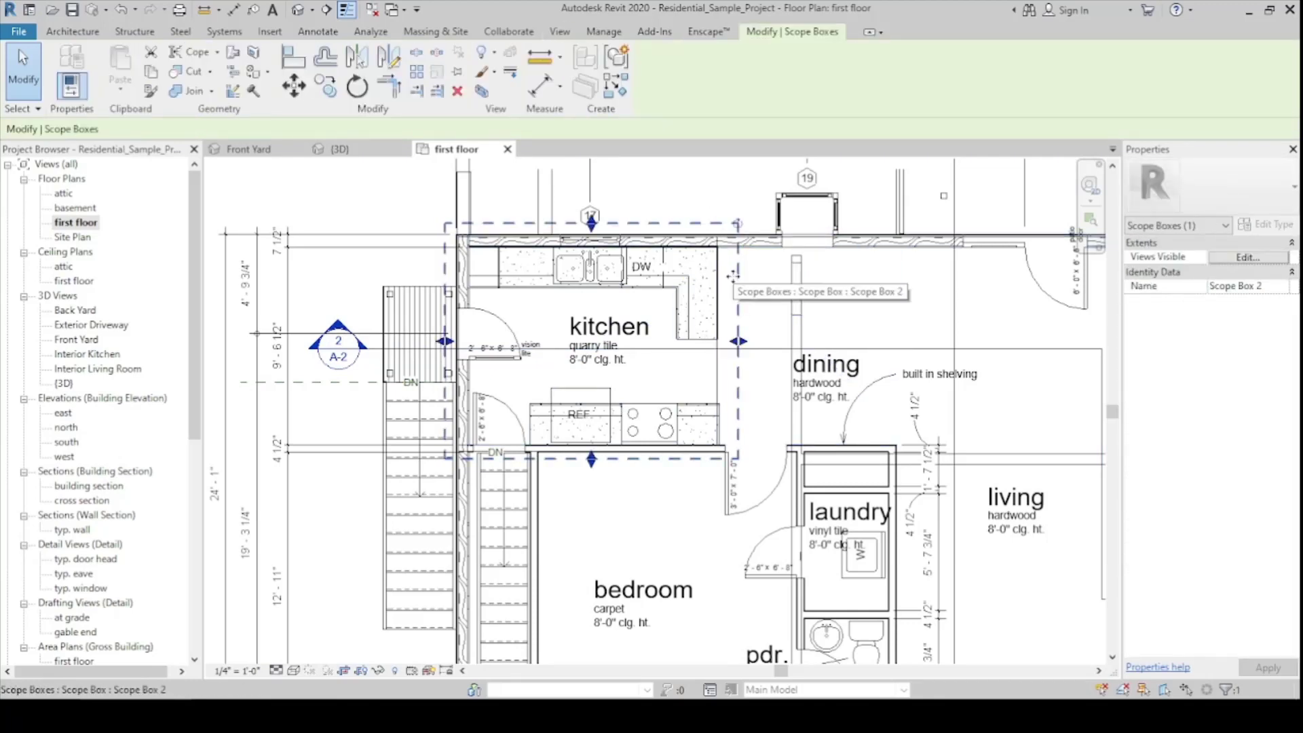
{"action": "left_click", "coordinate": [704, 214]}
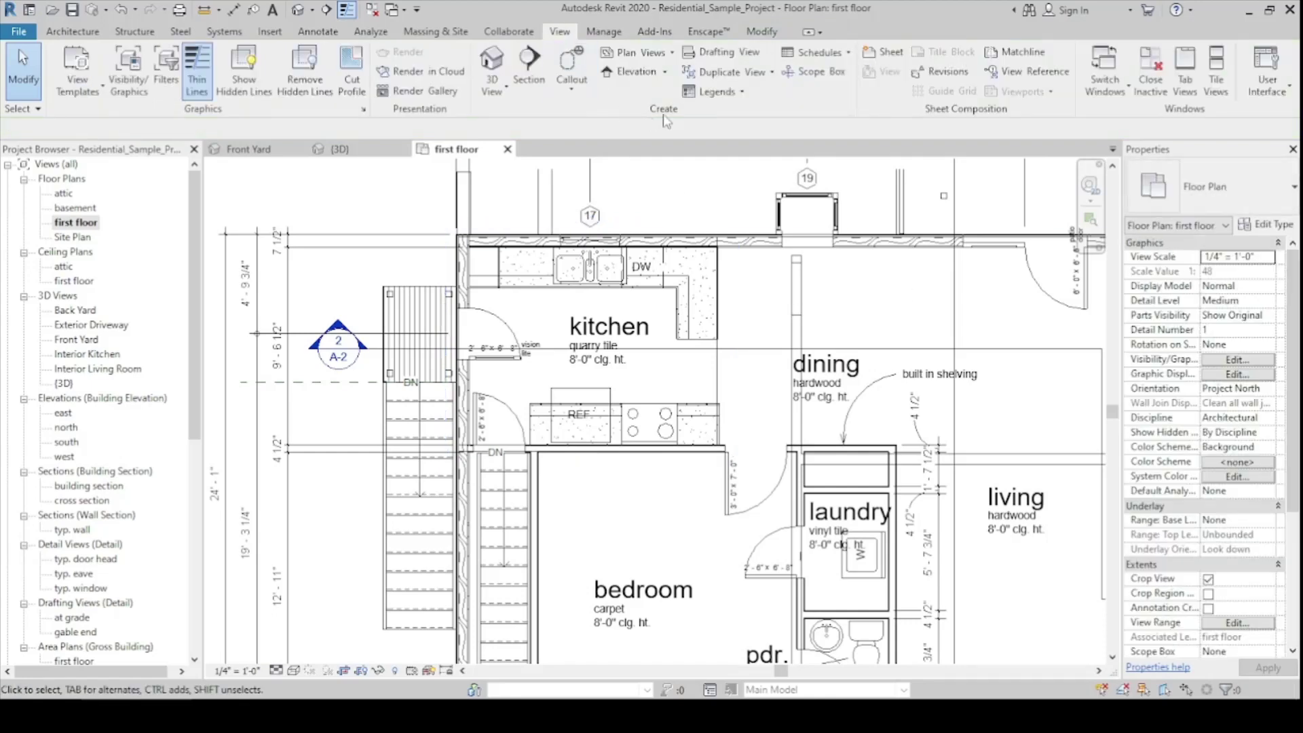
Start a new scope box and name it Kitchen Area Scope Box
{"action": "left_click", "coordinate": [813, 71]}
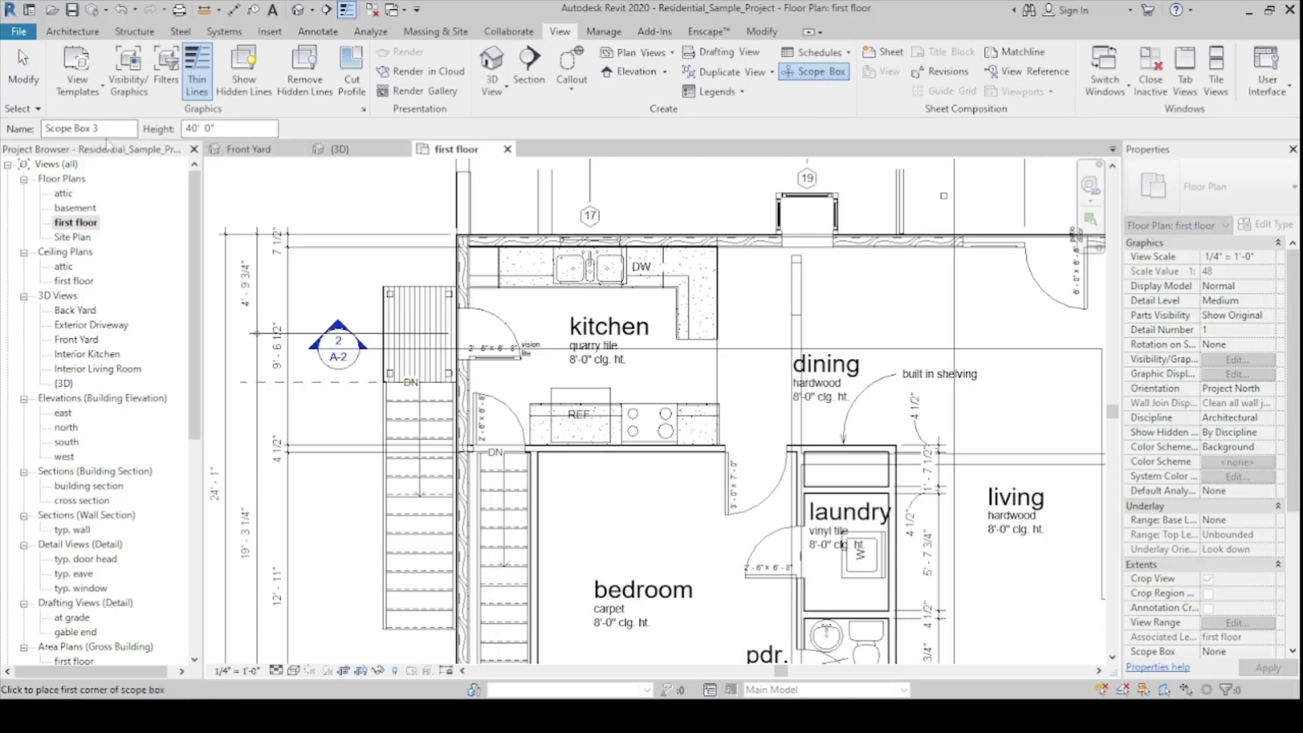
{"action": "left_click", "coordinate": [113, 128]}
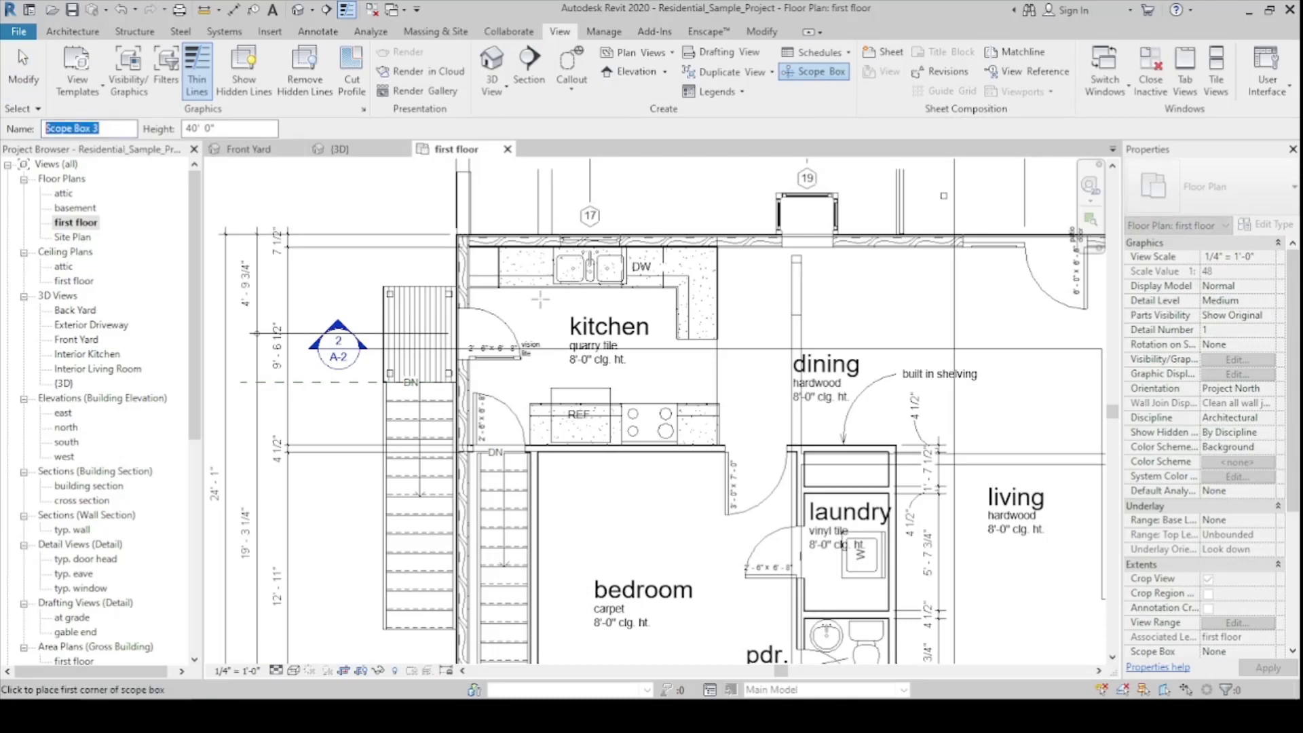
{"action": "type", "text": "Kitchen Area Scope Box"}
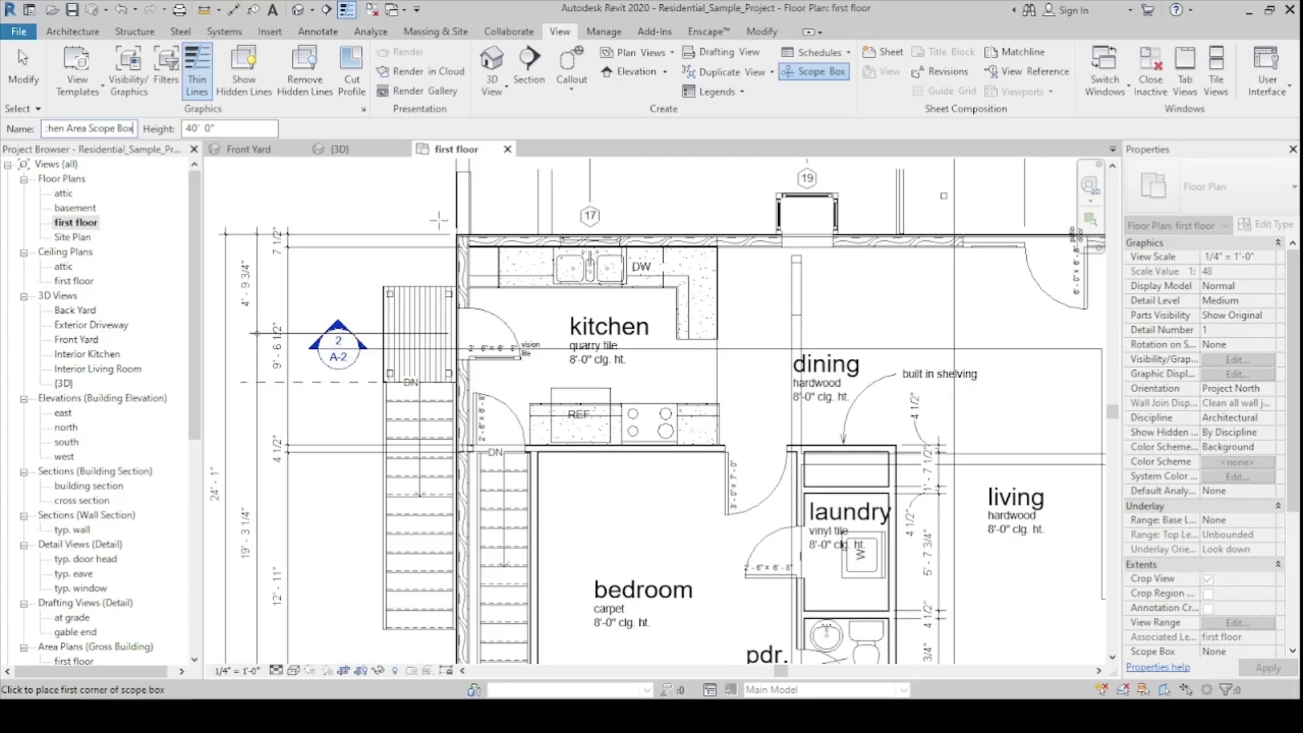
Draw the Kitchen Area Scope Box around the kitchen and check its extents on the plan
{"action": "double_click", "coordinate": [192, 128]}
{"action": "left_click", "coordinate": [446, 229]}
{"action": "left_click", "coordinate": [730, 460]}
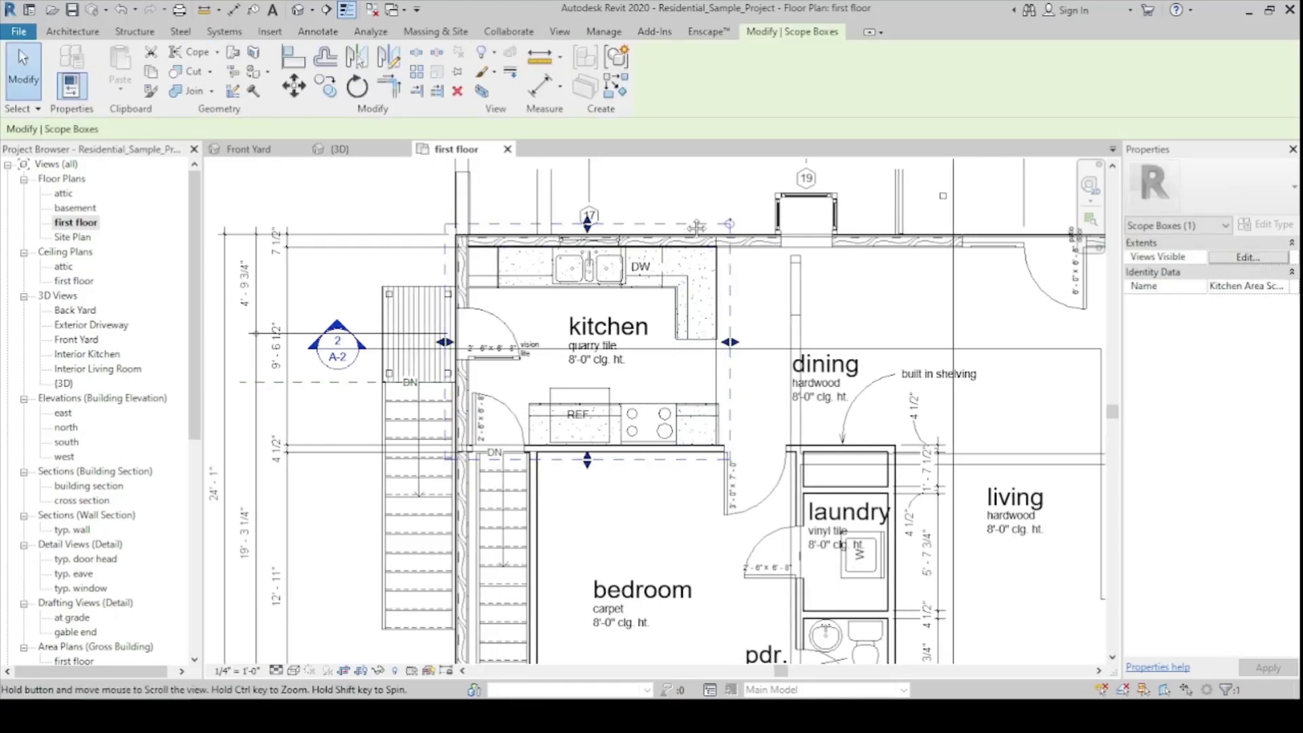
{"action": "key", "text": "Escape"}
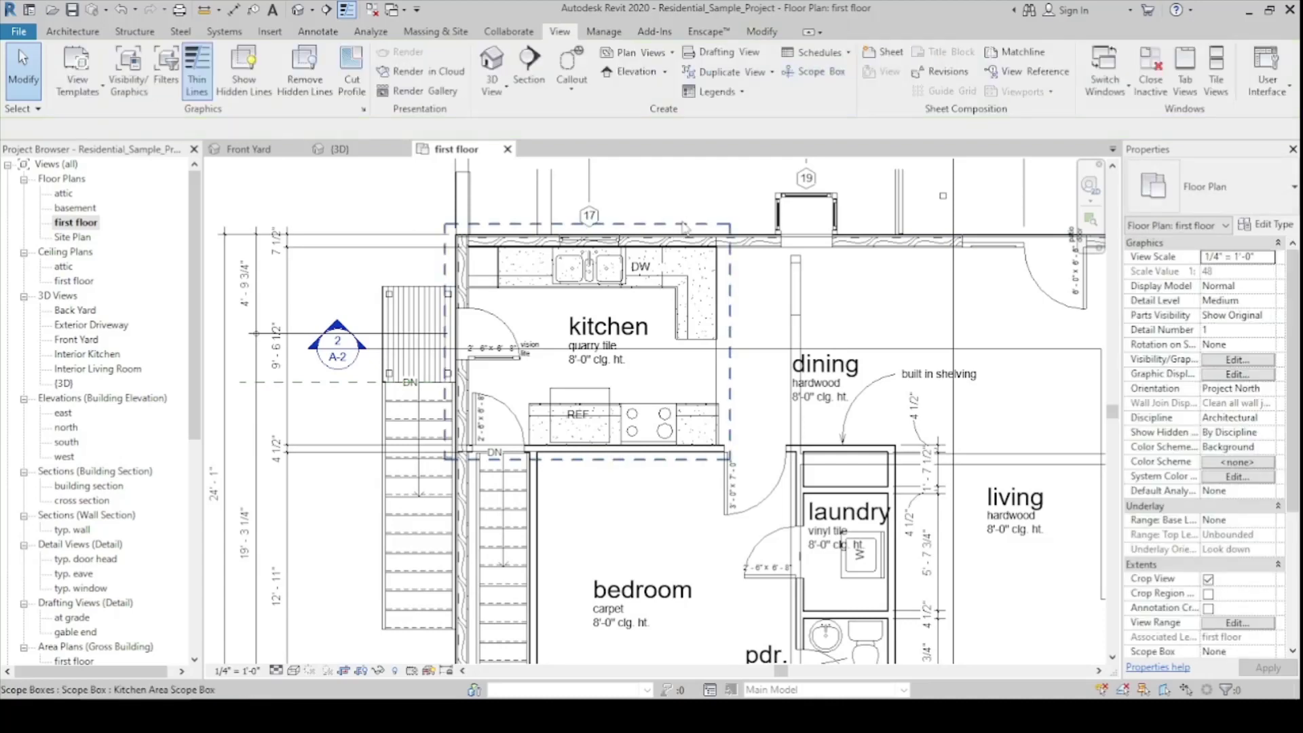
{"action": "left_click", "coordinate": [685, 225]}
{"action": "middle_click_drag", "start_coordinate": [684, 225], "coordinate": [667, 222]}
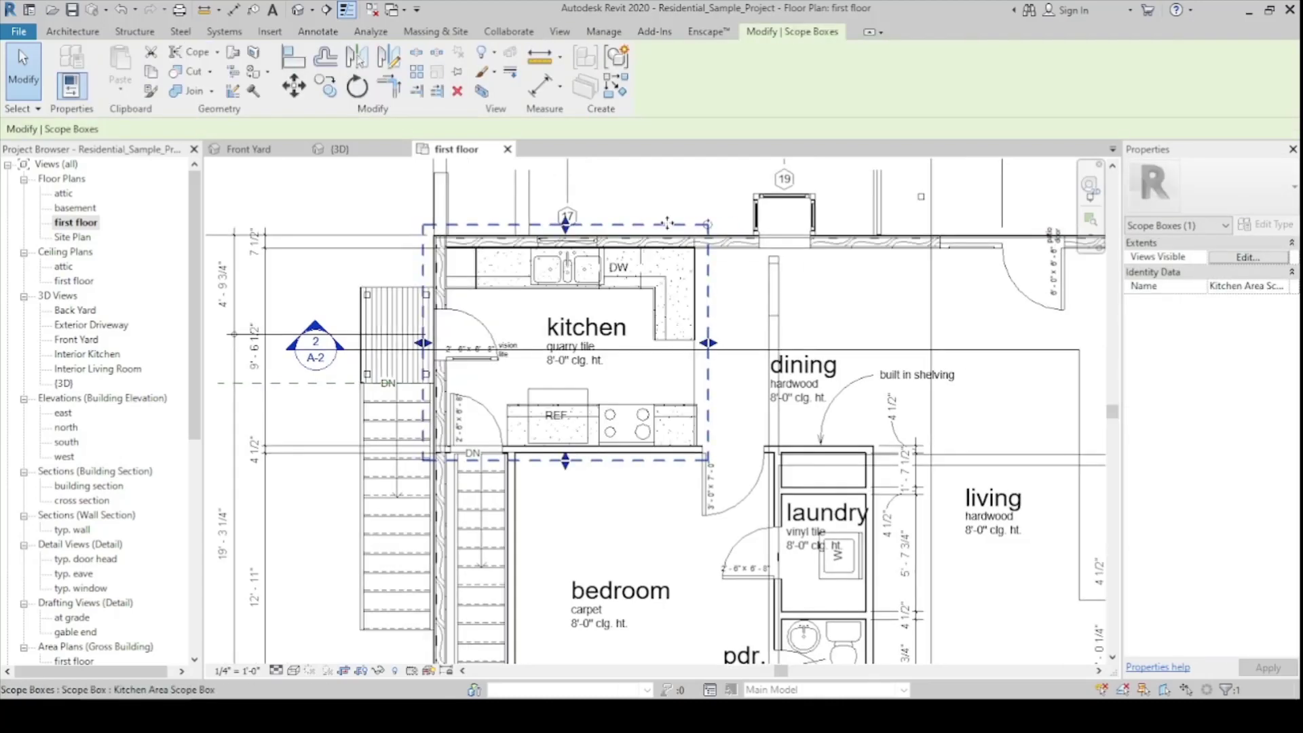
{"action": "scroll", "coordinate": [667, 224], "scroll_direction": "down", "scroll_amount": 2}
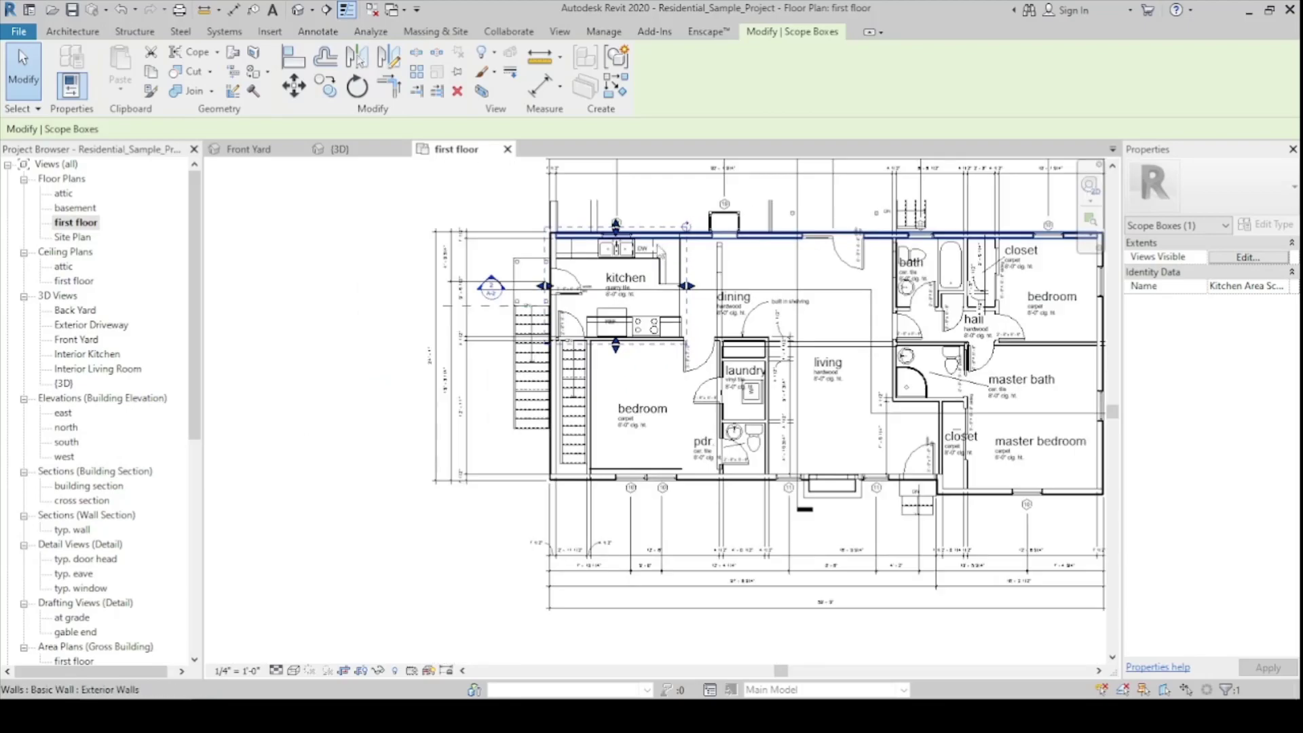
{"action": "middle_click_drag", "start_coordinate": [662, 242], "coordinate": [573, 279]}
{"action": "left_click", "coordinate": [375, 221]}
Assign Kitchen Area Scope Box as the Scope Box of the first floor plan view
{"action": "middle_click_drag", "start_coordinate": [973, 274], "coordinate": [913, 271]}
{"action": "scroll", "coordinate": [929, 249], "scroll_direction": "down", "scroll_amount": 1}
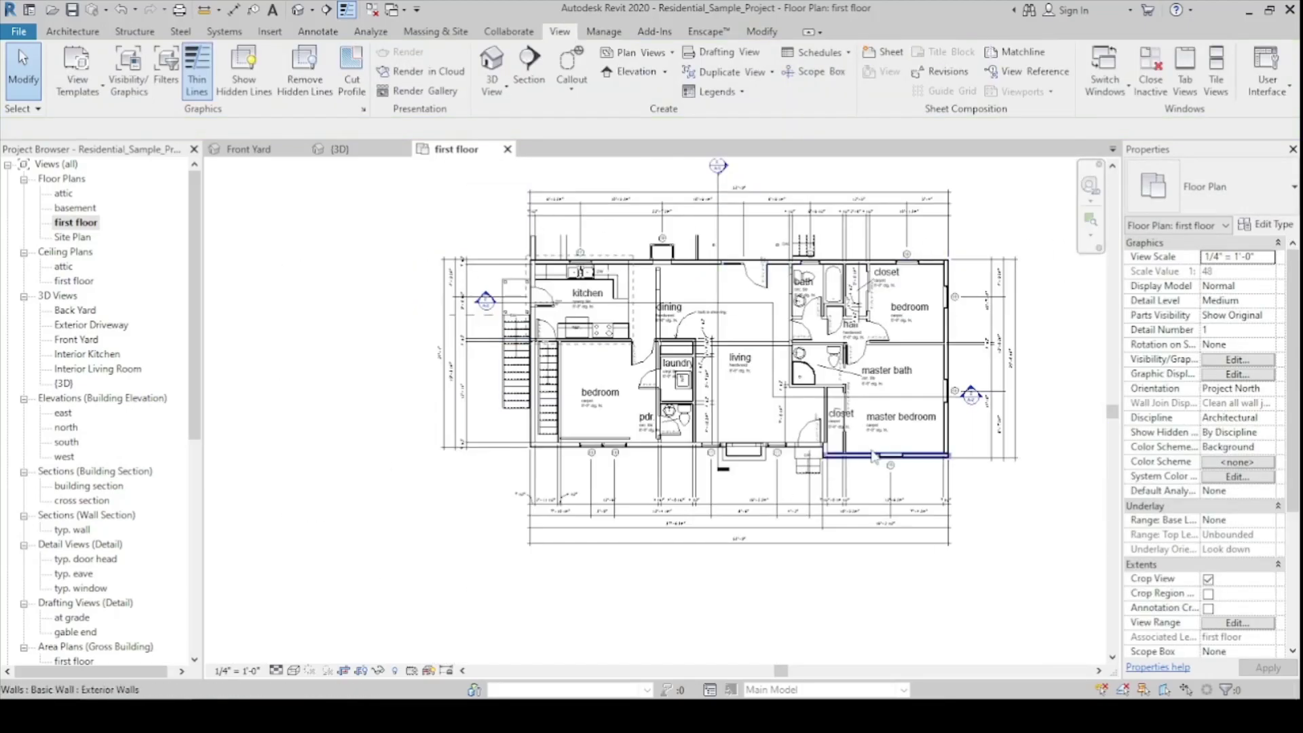
{"action": "middle_click_drag", "start_coordinate": [805, 378], "coordinate": [675, 390]}
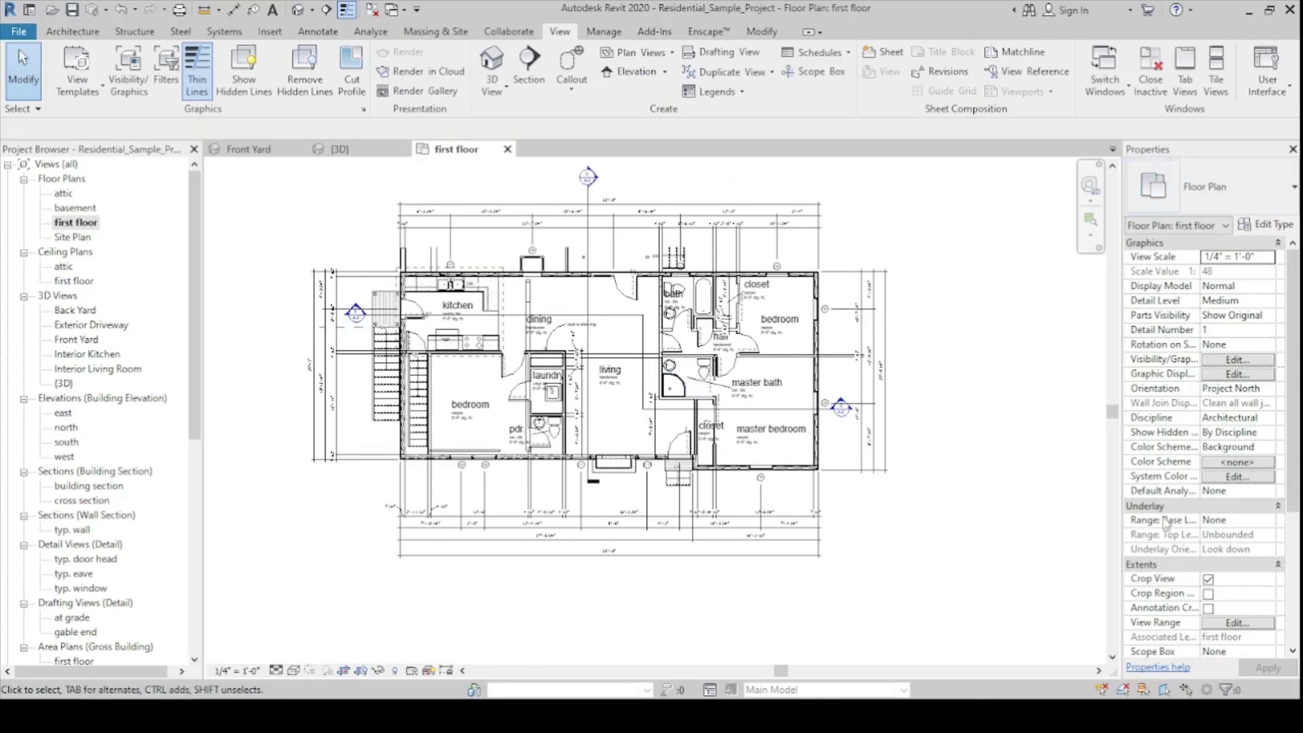
{"action": "scroll", "coordinate": [1156, 549], "scroll_direction": "down", "scroll_amount": 3}
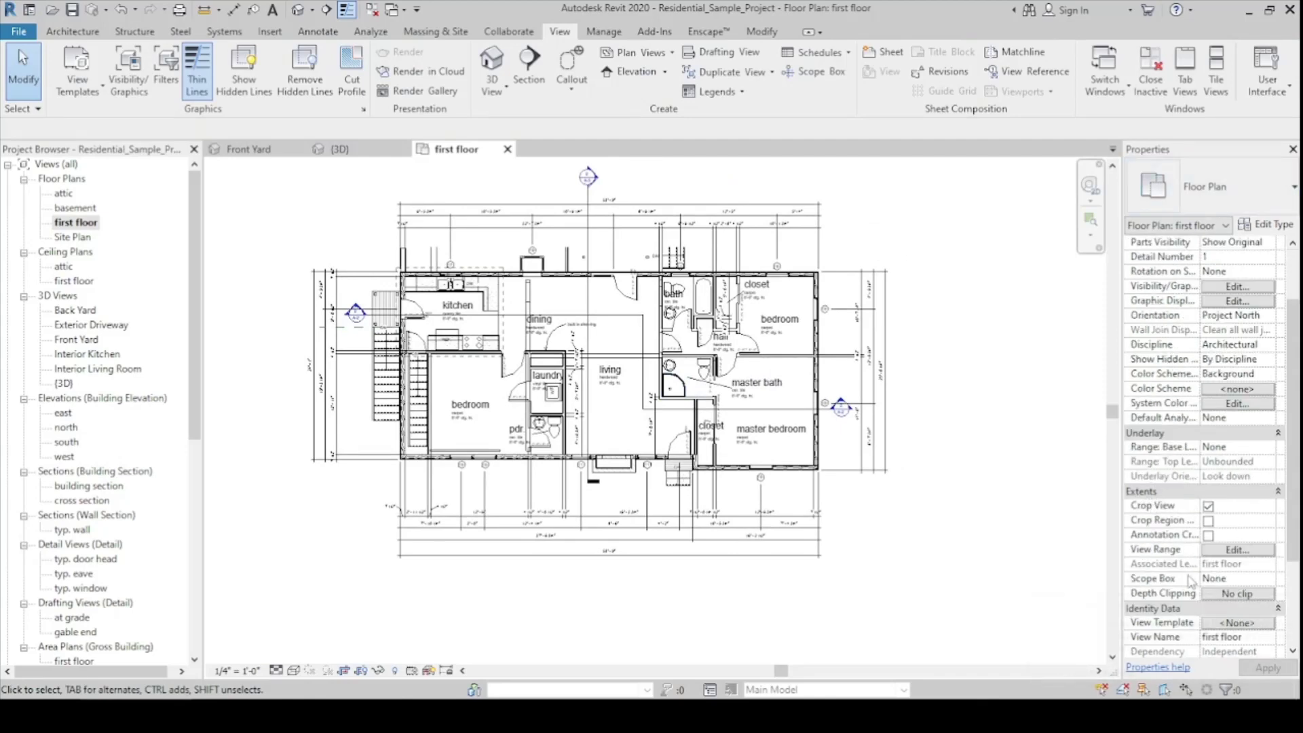
{"action": "left_click", "coordinate": [1226, 580]}
{"action": "left_click", "coordinate": [1267, 578]}
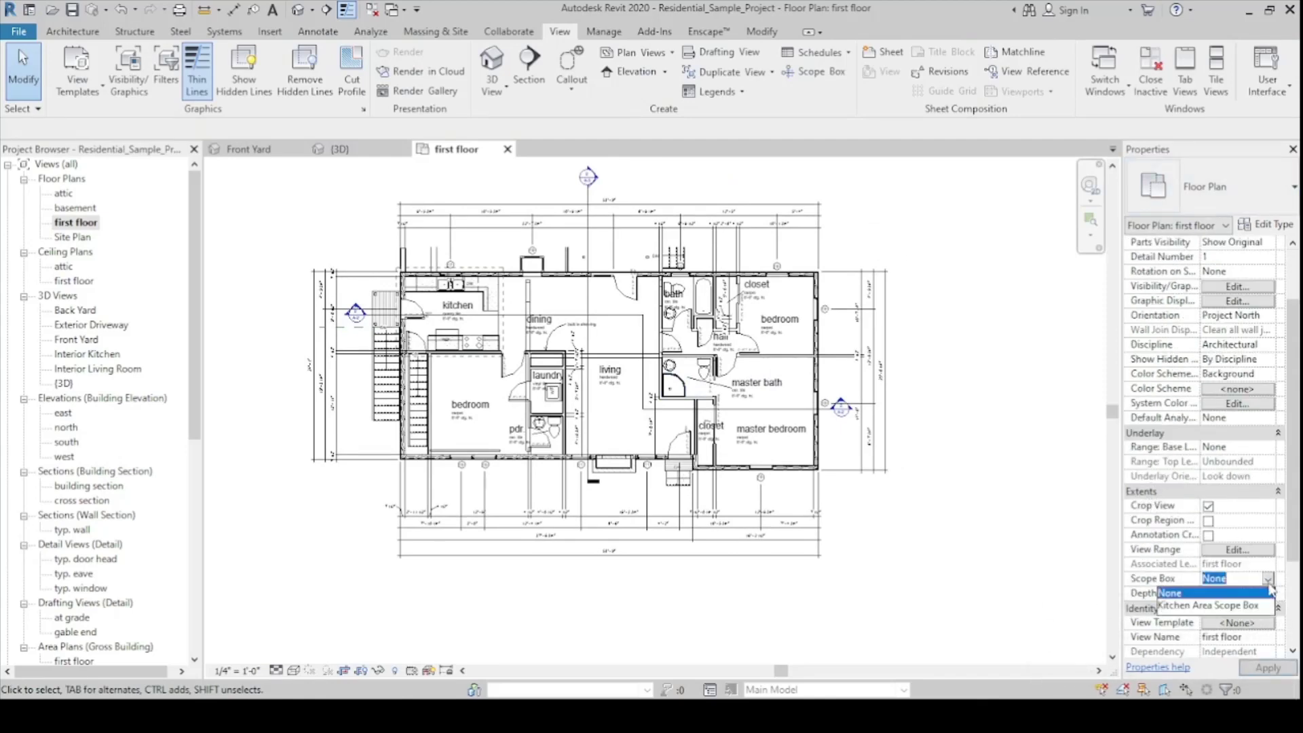
{"action": "left_click", "coordinate": [1211, 605]}
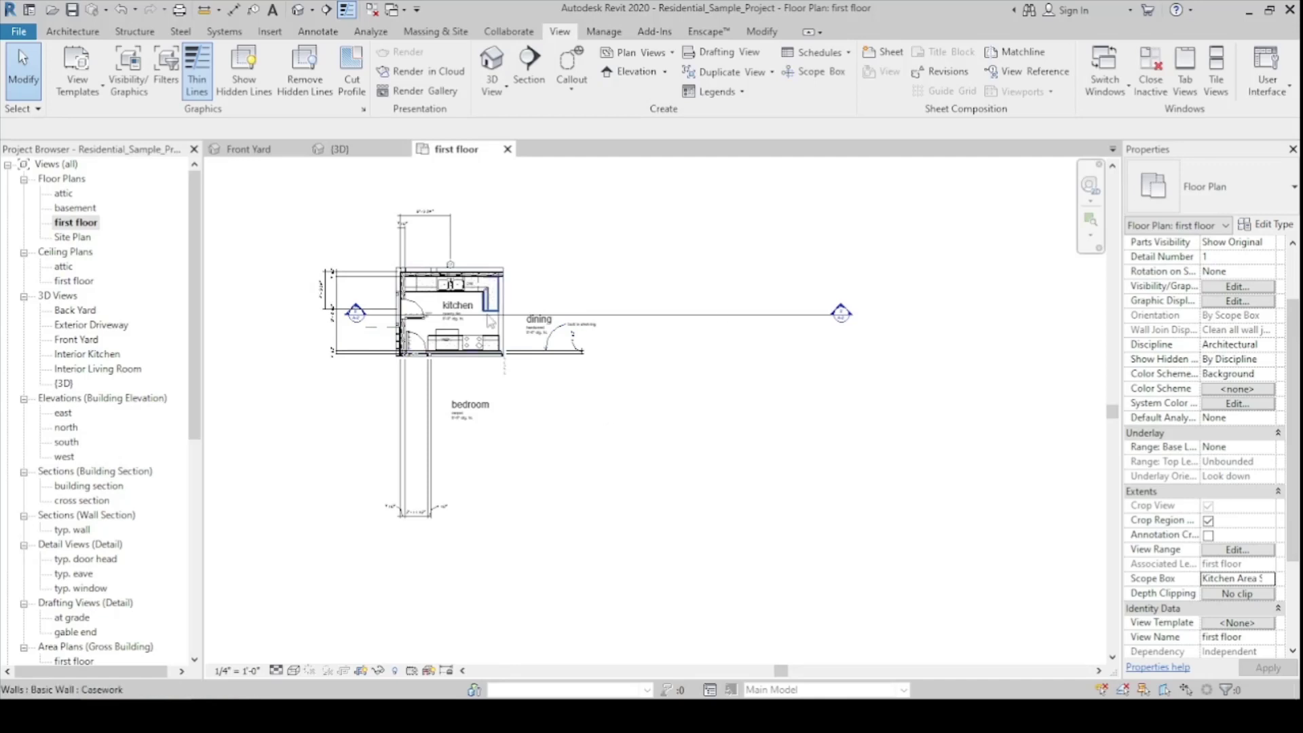
Examine the dimensions and room tags lying outside the cropped kitchen area
{"action": "scroll", "coordinate": [625, 373], "scroll_direction": "up", "scroll_amount": 3}
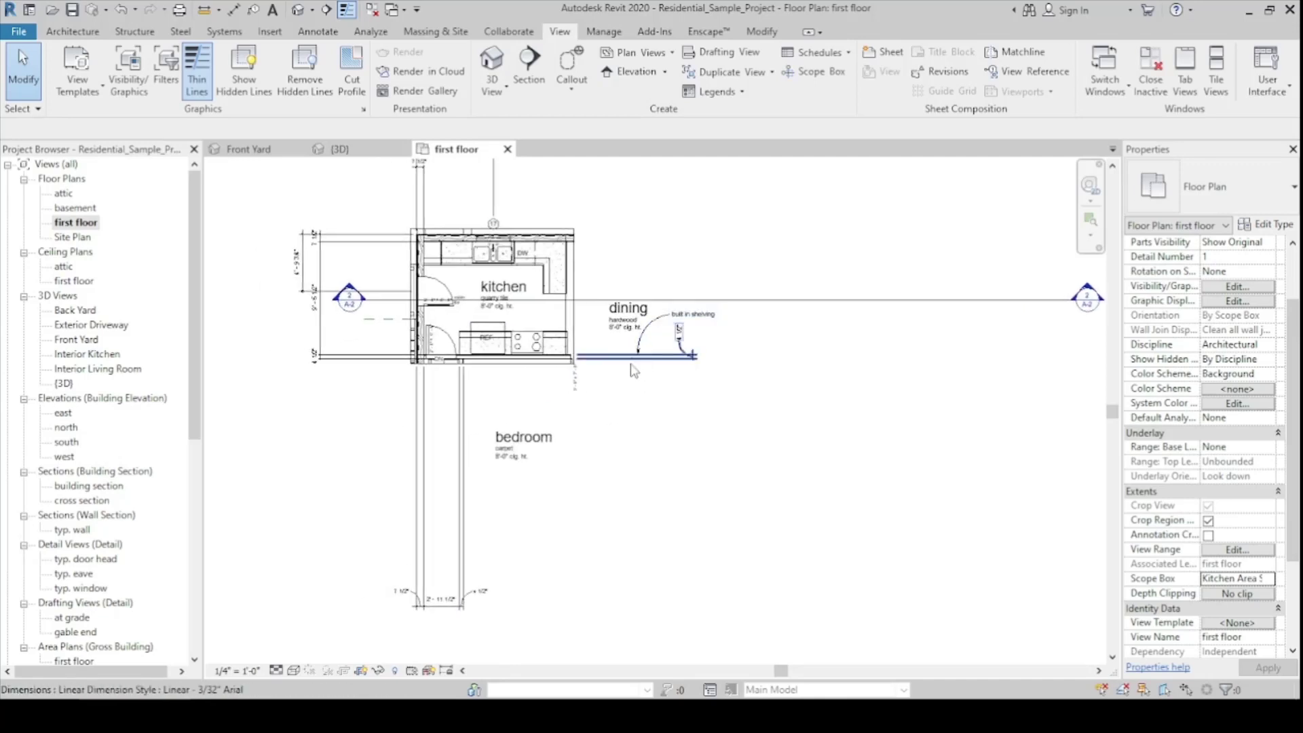
{"action": "left_click", "coordinate": [631, 359]}
{"action": "scroll", "coordinate": [681, 373], "scroll_direction": "up", "scroll_amount": 3}
{"action": "scroll", "coordinate": [635, 376], "scroll_direction": "down", "scroll_amount": 2}
{"action": "middle_click_drag", "start_coordinate": [634, 377], "coordinate": [687, 333]}
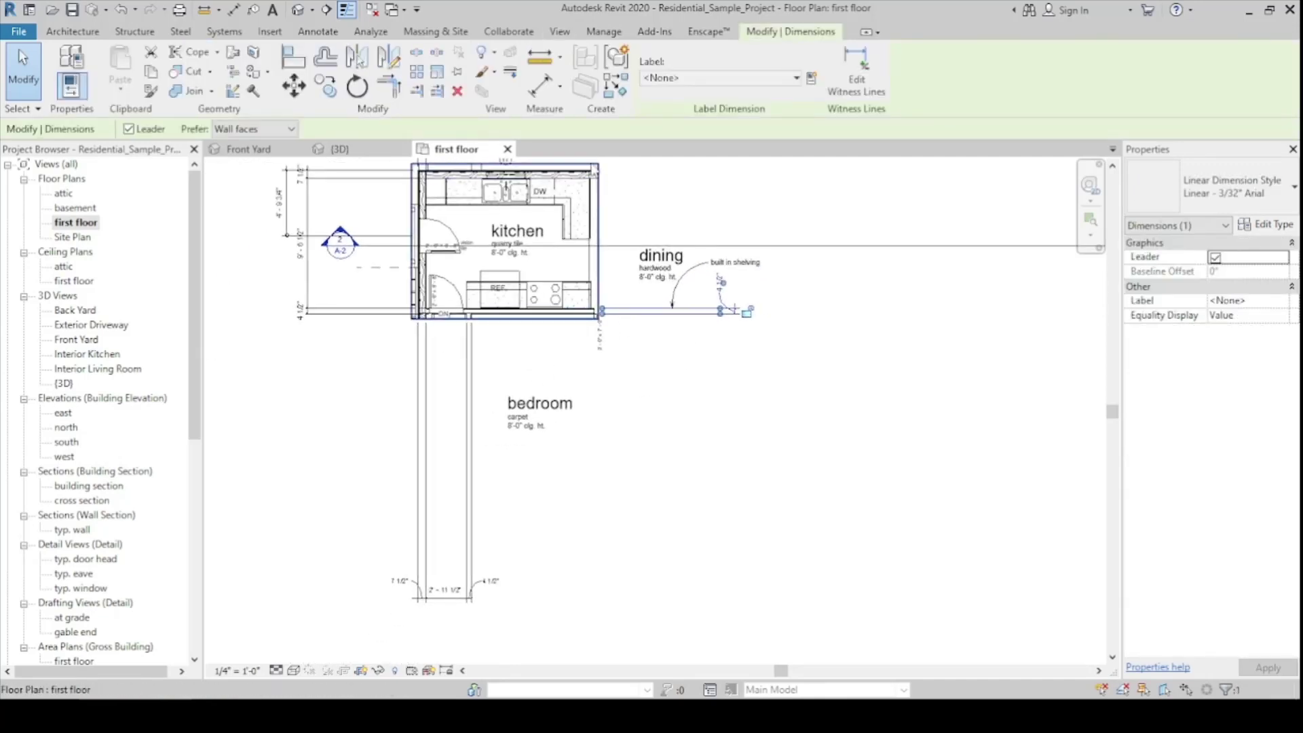
{"action": "middle_click_drag", "start_coordinate": [563, 344], "coordinate": [590, 360]}
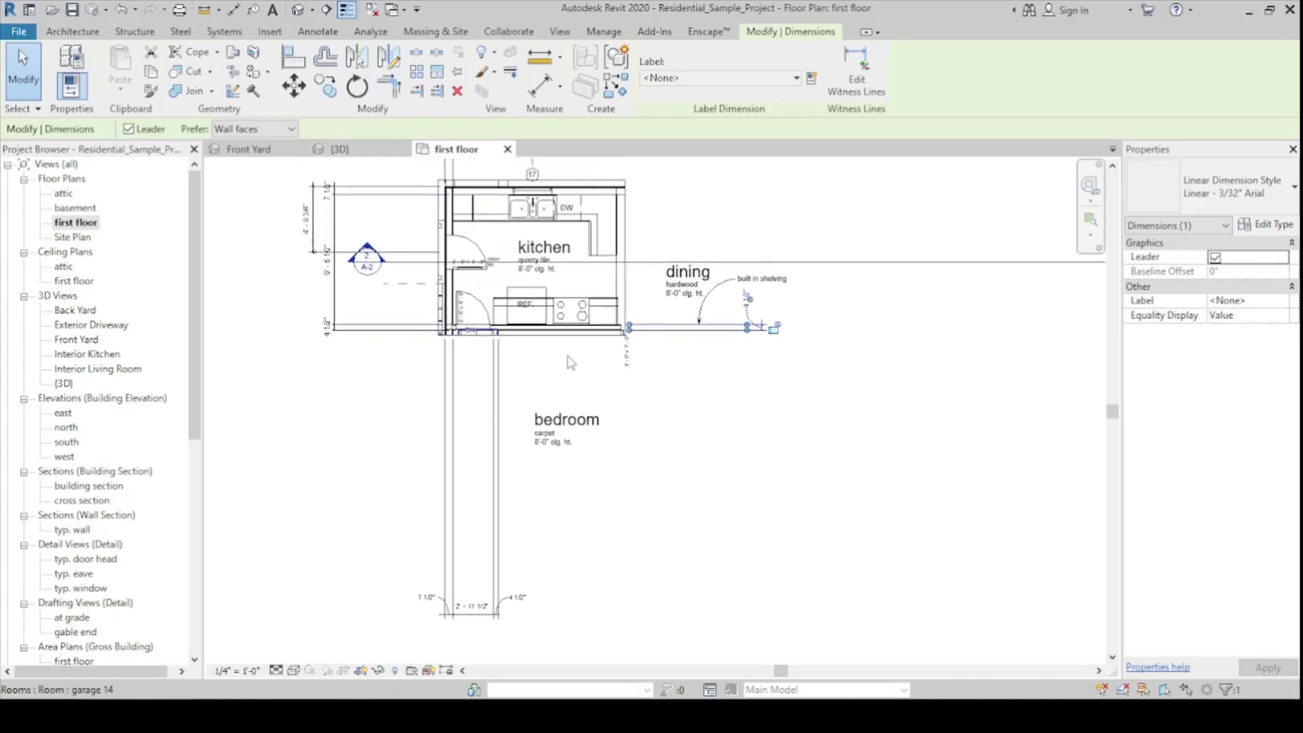
{"action": "left_click", "coordinate": [499, 408]}
{"action": "left_click", "coordinate": [567, 442]}
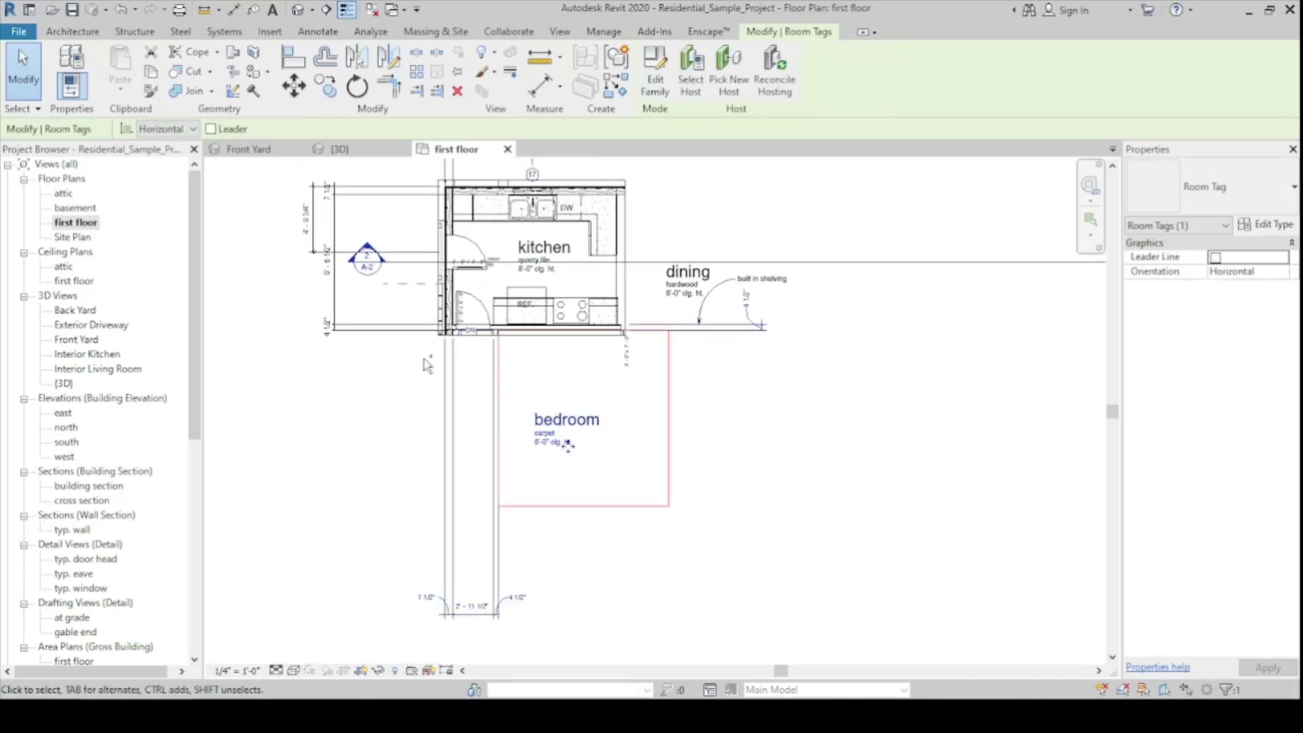
{"action": "middle_click_drag", "start_coordinate": [348, 422], "coordinate": [397, 422]}
{"action": "left_click", "coordinate": [351, 415]}
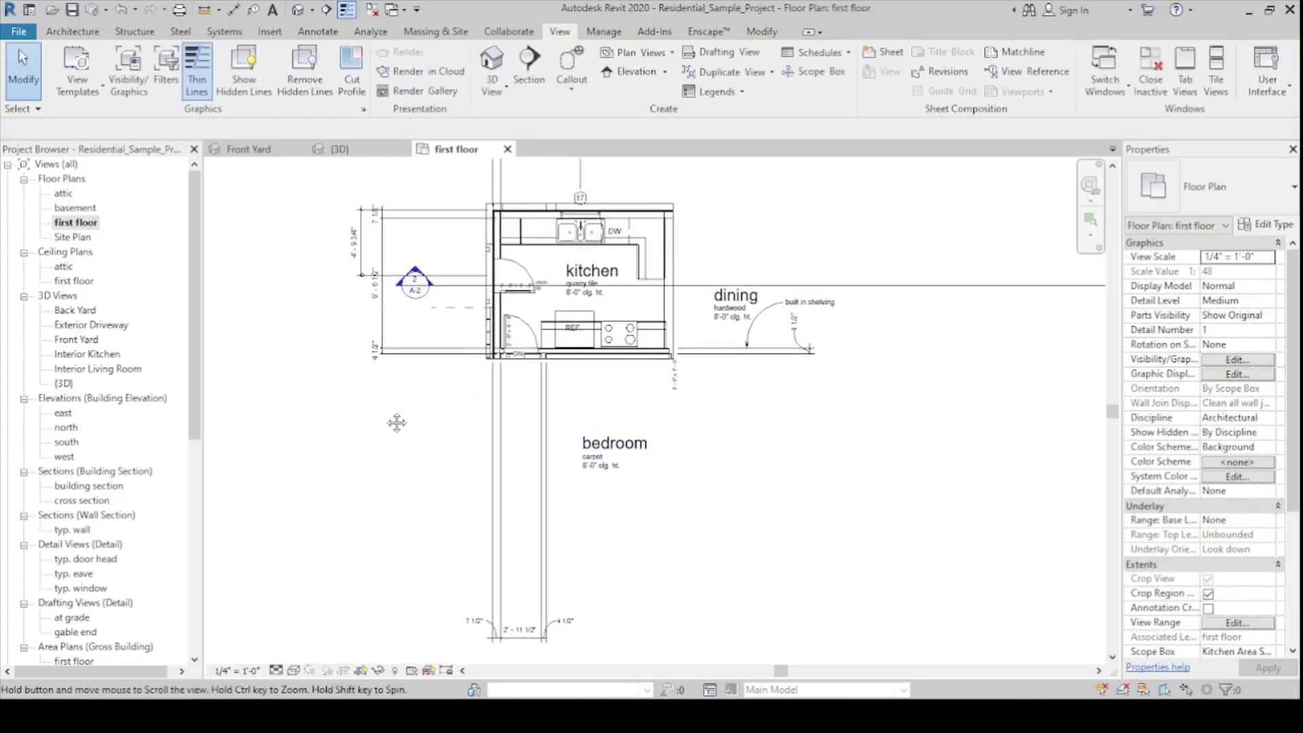
Move the two vertical dimension strings west of the kitchen in close to its exterior wall
{"action": "left_click", "coordinate": [448, 354]}
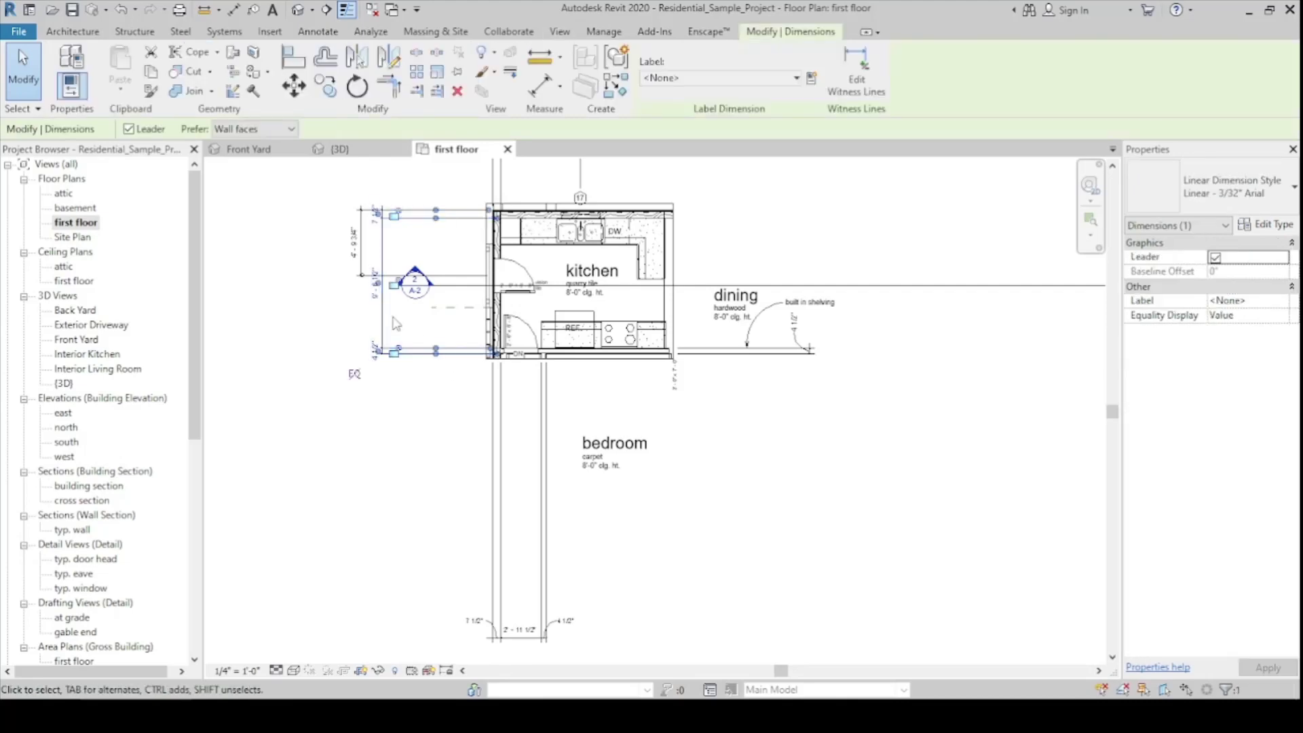
{"action": "left_click_drag", "start_coordinate": [381, 311], "coordinate": [459, 312]}
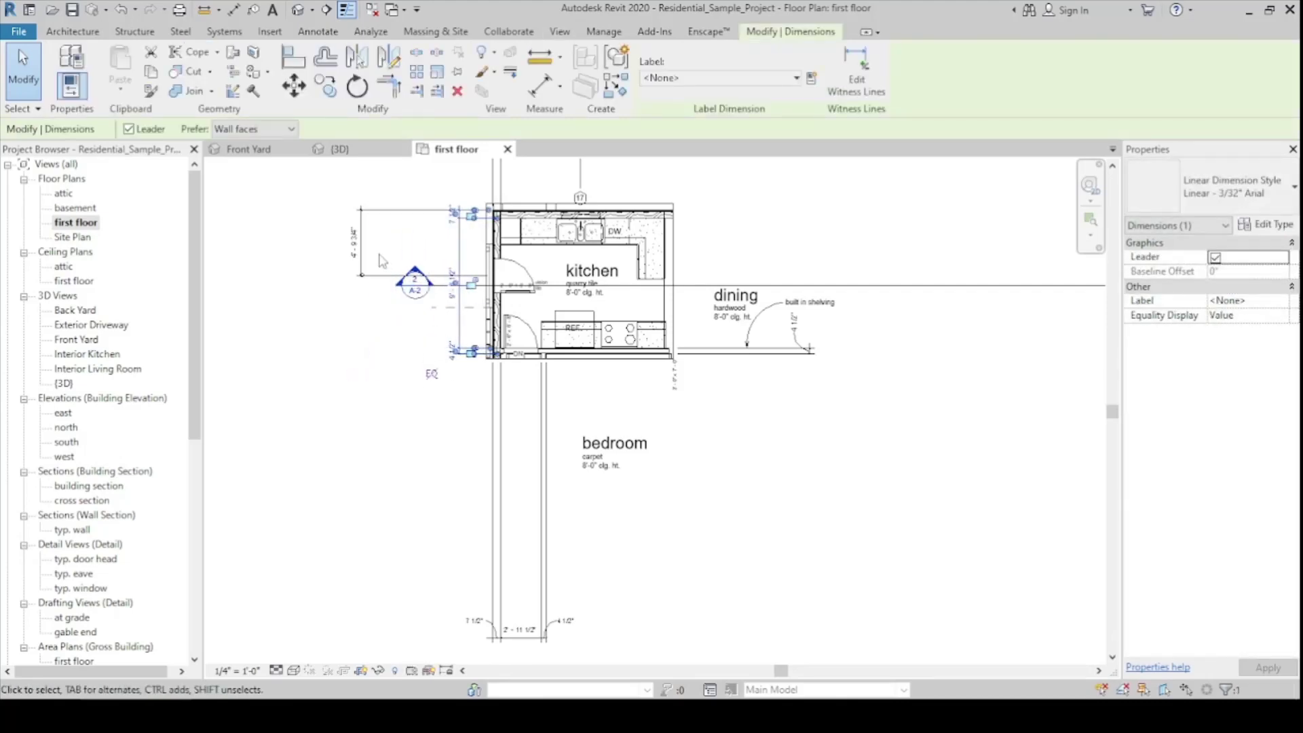
{"action": "left_click", "coordinate": [363, 209]}
{"action": "left_click_drag", "start_coordinate": [363, 209], "coordinate": [470, 209]}
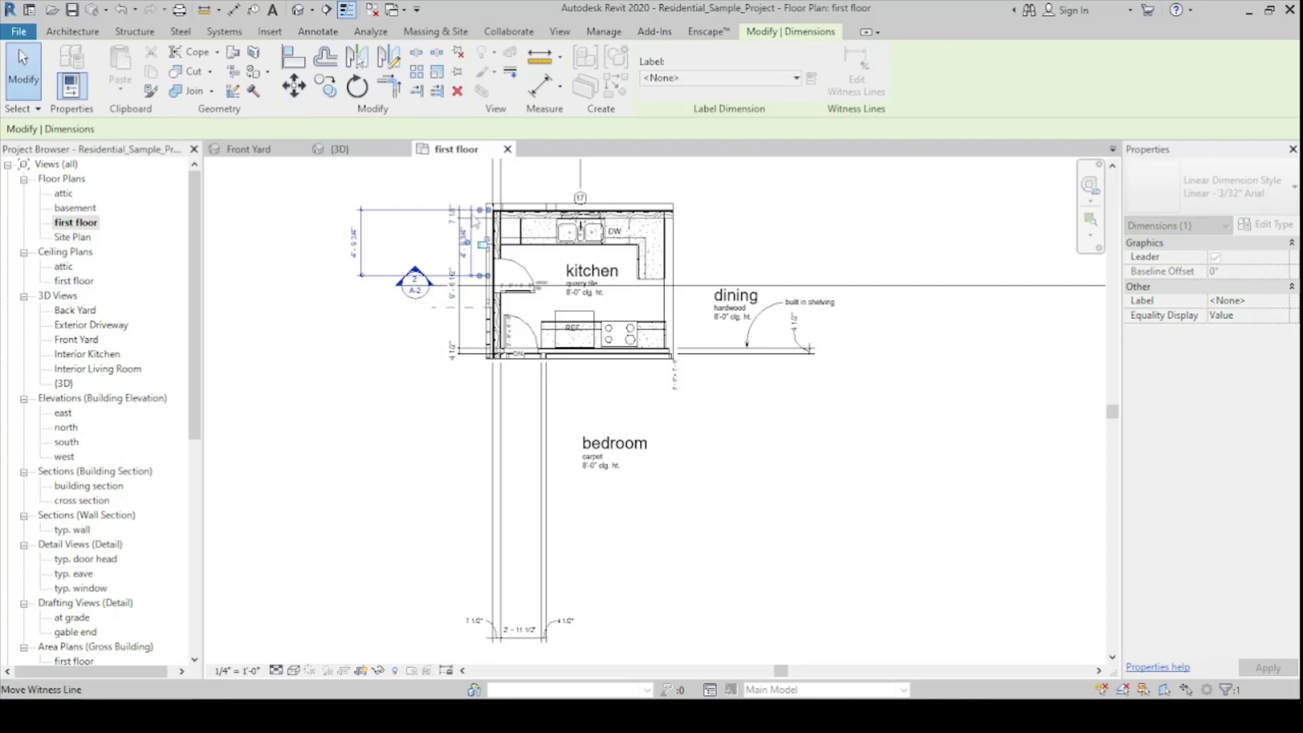
Move the horizontal dimension string below the kitchen up to just under the crop boundary
{"action": "left_click", "coordinate": [538, 456]}
{"action": "left_click", "coordinate": [546, 452]}
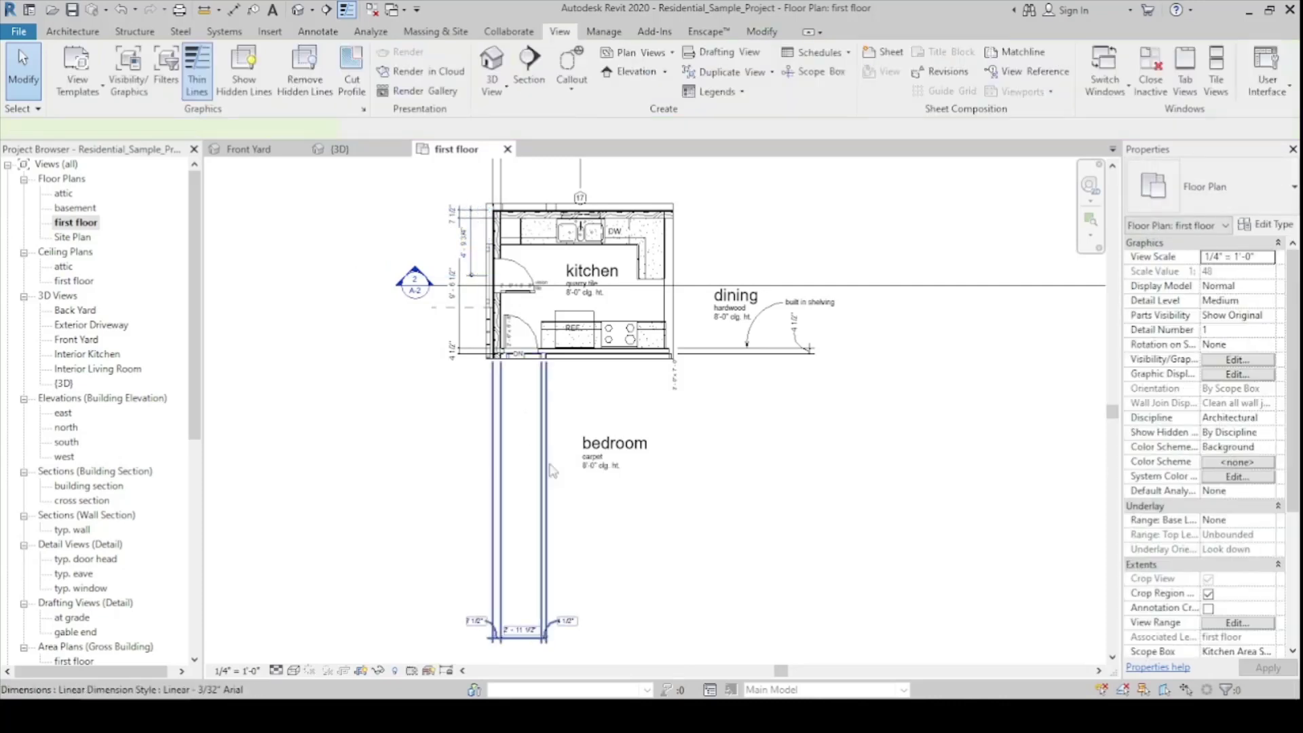
{"action": "scroll", "coordinate": [536, 638], "scroll_direction": "up", "scroll_amount": 3}
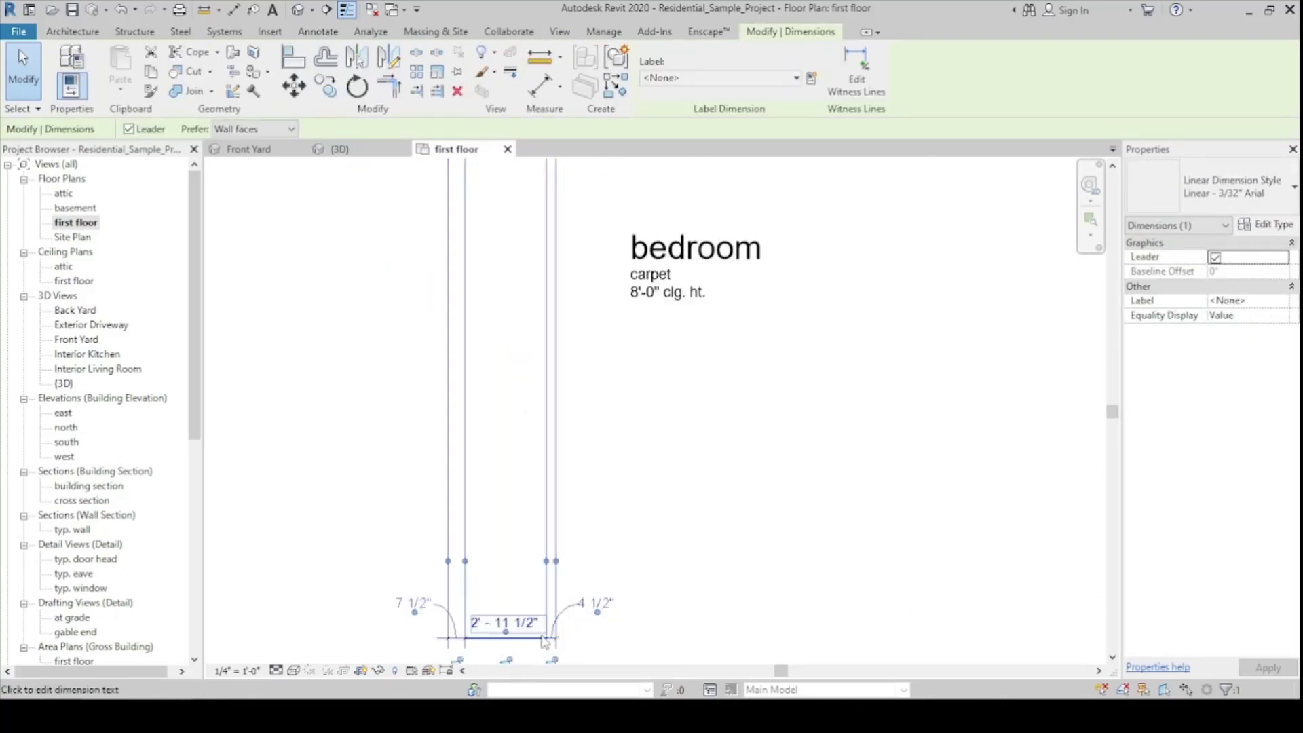
{"action": "left_click_drag", "start_coordinate": [548, 631], "coordinate": [547, 392]}
{"action": "scroll", "coordinate": [547, 391], "scroll_direction": "down", "scroll_amount": 3}
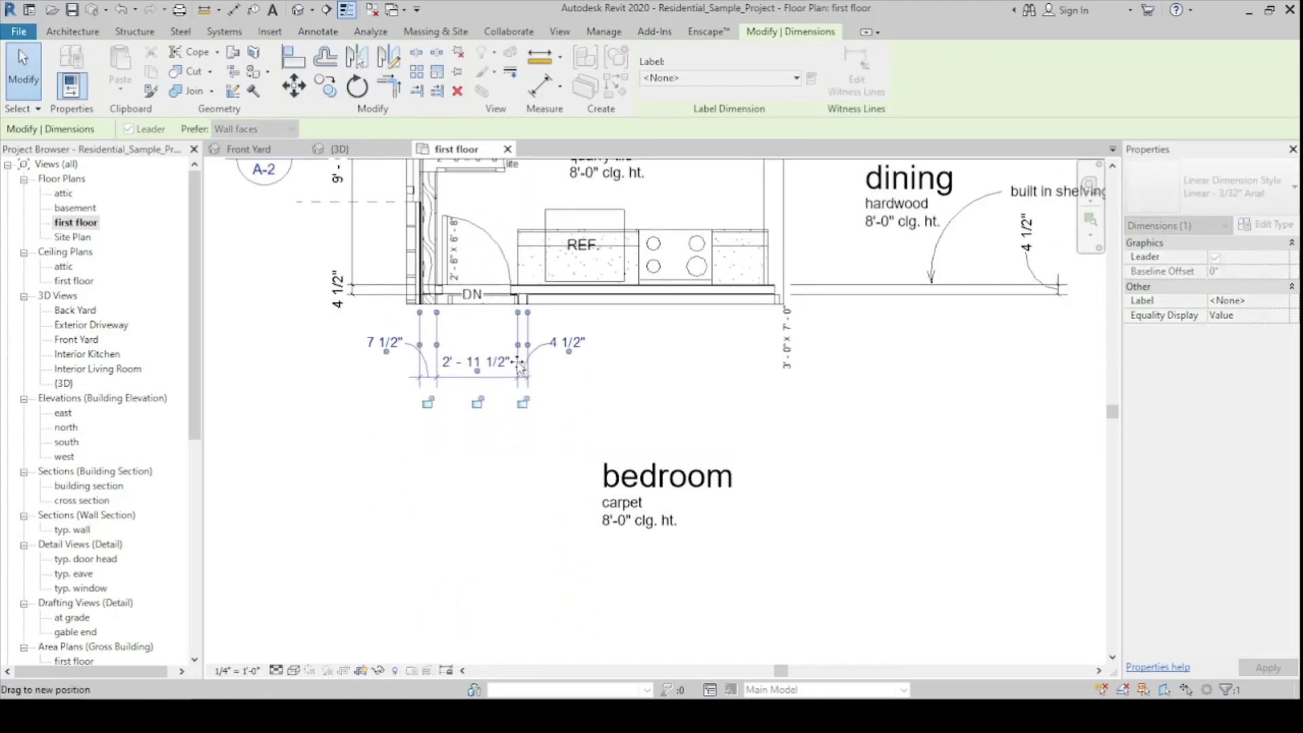
{"action": "left_click", "coordinate": [559, 422]}
Move the 4 1/2" wall dimension near the dining room closer to the kitchen
{"action": "scroll", "coordinate": [564, 422], "scroll_direction": "down", "scroll_amount": 5}
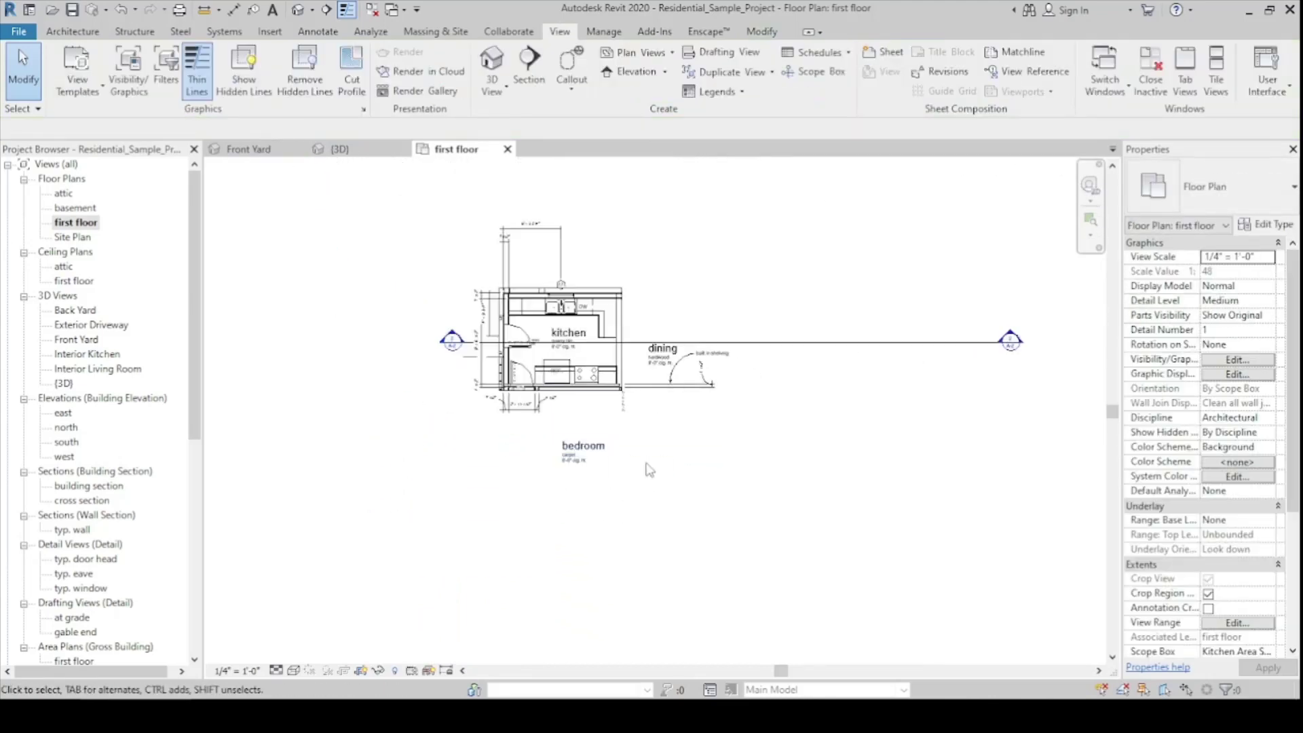
{"action": "left_click", "coordinate": [713, 385]}
{"action": "scroll", "coordinate": [716, 384], "scroll_direction": "up", "scroll_amount": 4}
{"action": "scroll", "coordinate": [712, 408], "scroll_direction": "up", "scroll_amount": 2}
Hide the "built in shelving" text note in the view by element
{"action": "left_click", "coordinate": [606, 347]}
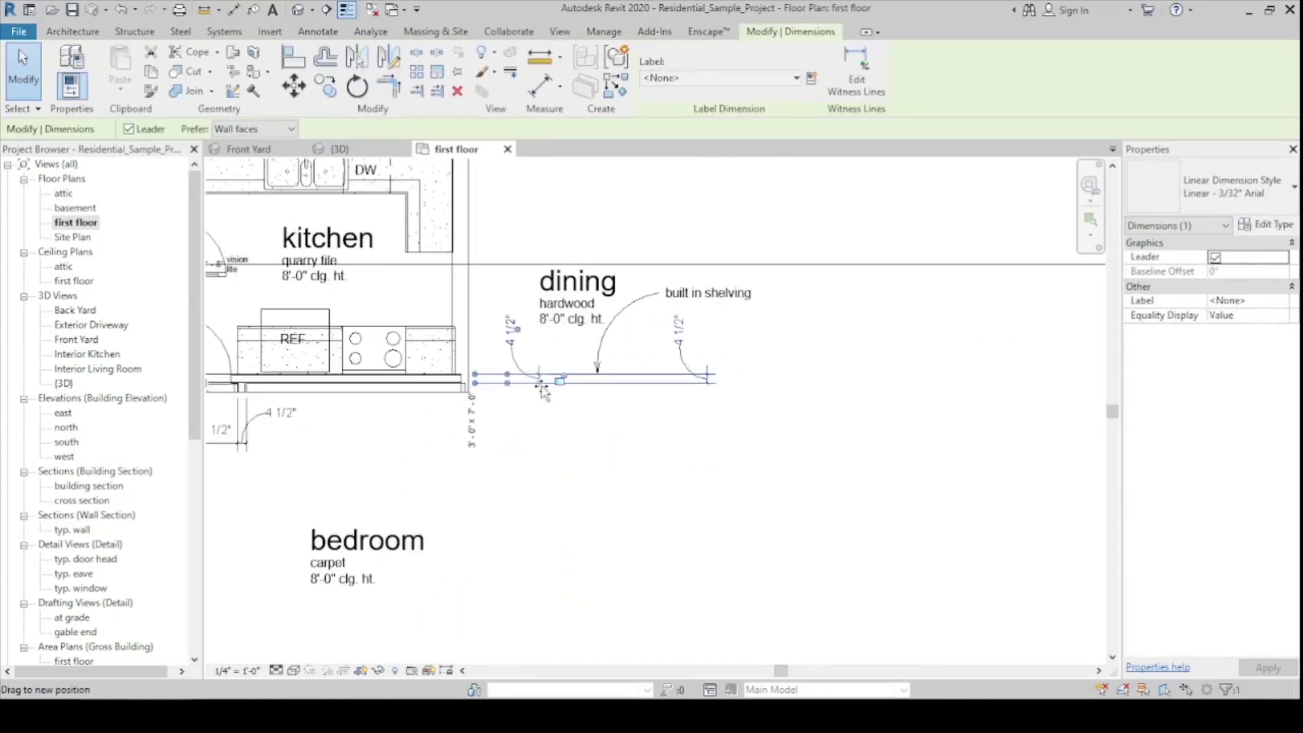
{"action": "right_click", "coordinate": [604, 341]}
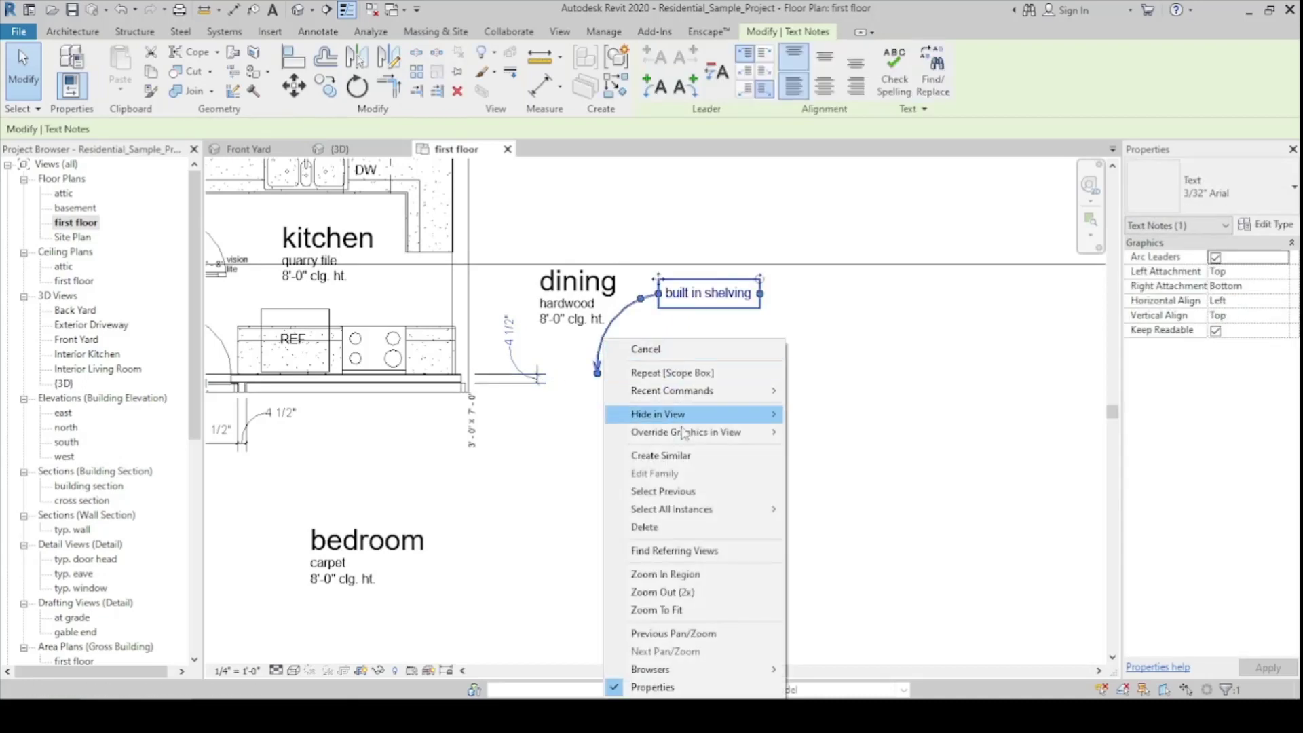
{"action": "mouse_move", "coordinate": [684, 416]}
{"action": "left_click", "coordinate": [810, 419]}
{"action": "scroll", "coordinate": [706, 410], "scroll_direction": "down", "scroll_amount": 3}
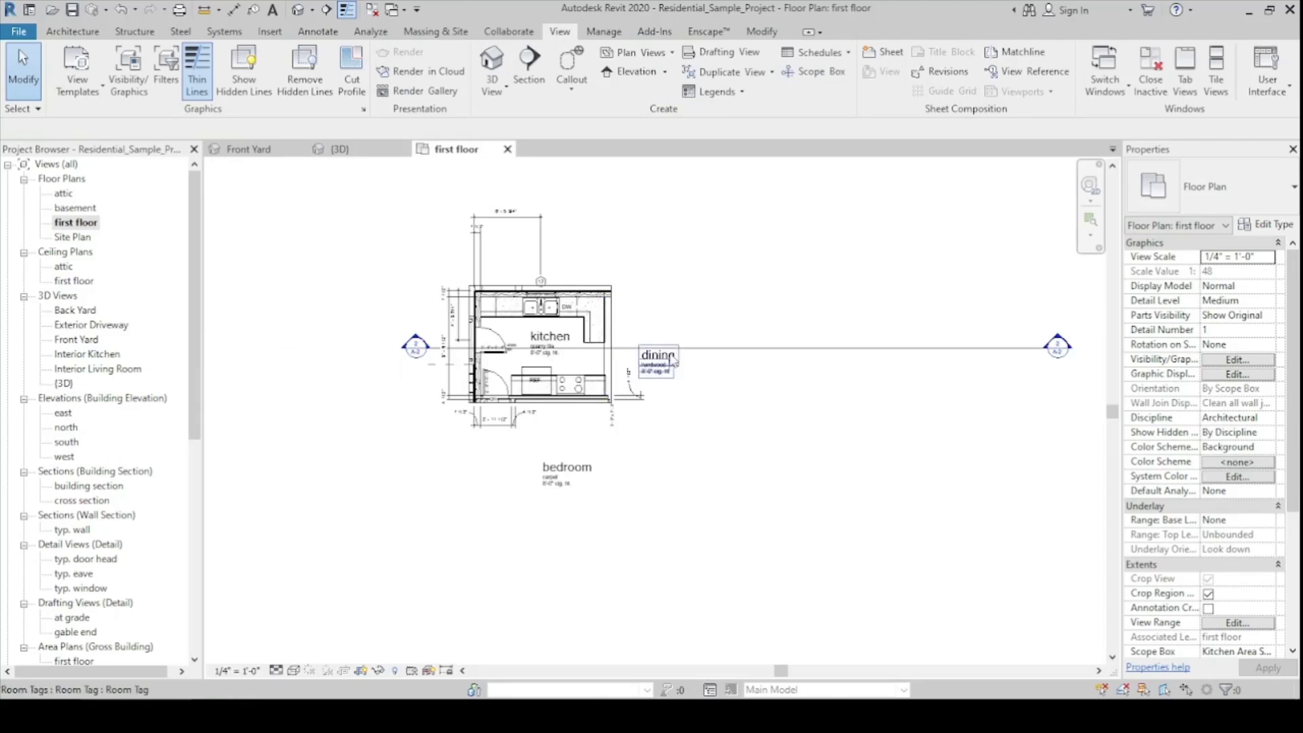
Hide the dining and bedroom room tags in the view by element
{"action": "left_click", "coordinate": [663, 365]}
{"action": "left_click", "coordinate": [585, 476], "text": "ctrl"}
{"action": "right_click", "coordinate": [584, 475]}
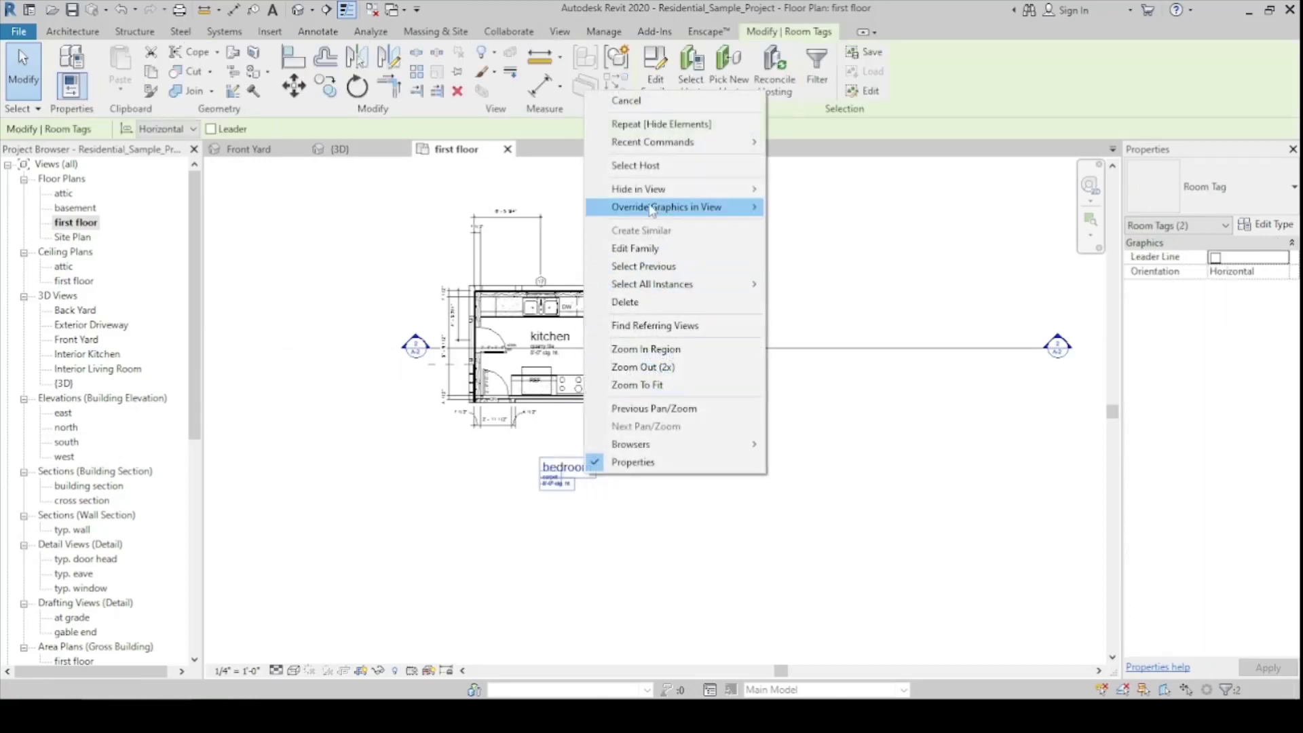
{"action": "mouse_move", "coordinate": [716, 192]}
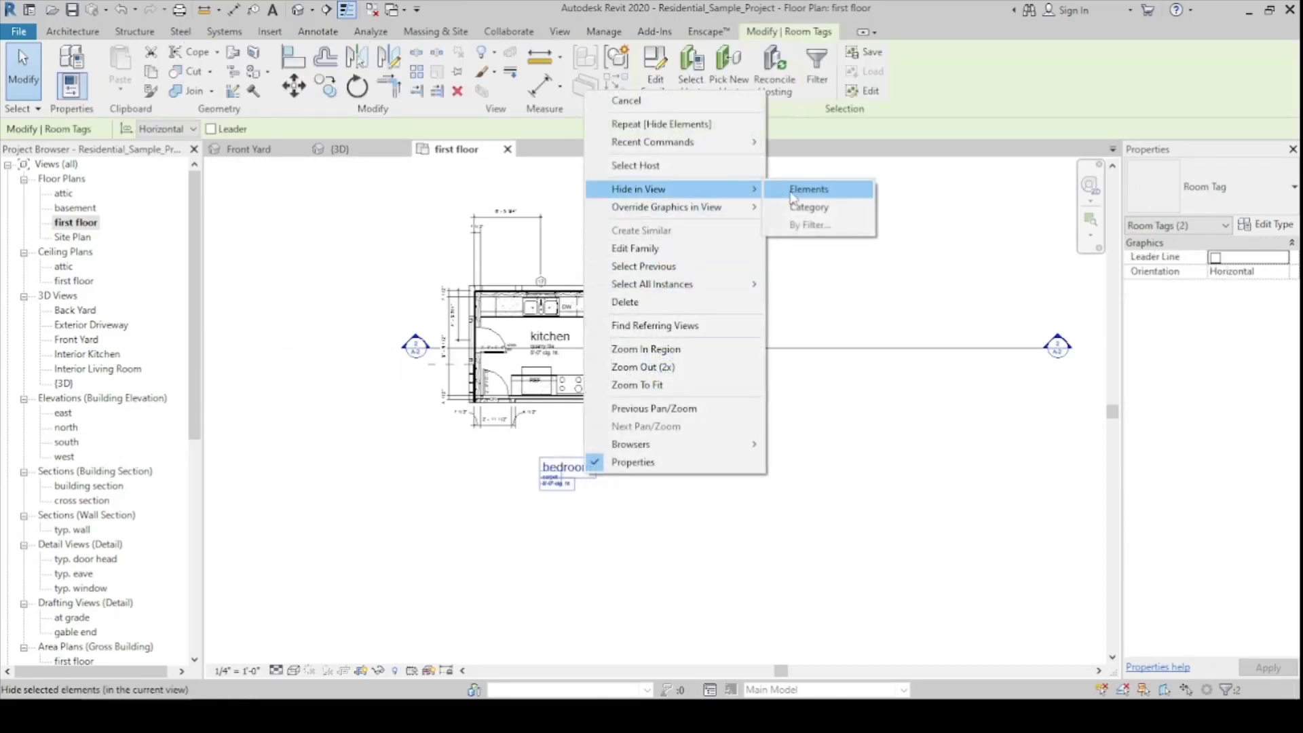
{"action": "left_click", "coordinate": [809, 190]}
Shorten the 2/A-2 section line so its far head sits just east of the kitchen
{"action": "left_click_drag", "start_coordinate": [1036, 351], "coordinate": [639, 341]}
{"action": "key", "text": "ctrl+z"}
{"action": "left_click", "coordinate": [1026, 349]}
{"action": "left_click", "coordinate": [620, 300]}
{"action": "scroll", "coordinate": [621, 299], "scroll_direction": "down", "scroll_amount": 1}
{"action": "scroll", "coordinate": [672, 315], "scroll_direction": "up", "scroll_amount": 2}
{"action": "mouse_move", "coordinate": [713, 324]}
{"action": "middle_mouse_down"}
{"action": "mouse_move", "coordinate": [691, 372]}
{"action": "mouse_move", "coordinate": [730, 282]}
{"action": "middle_mouse_up"}
{"action": "scroll", "coordinate": [686, 344], "scroll_direction": "up", "scroll_amount": 2}
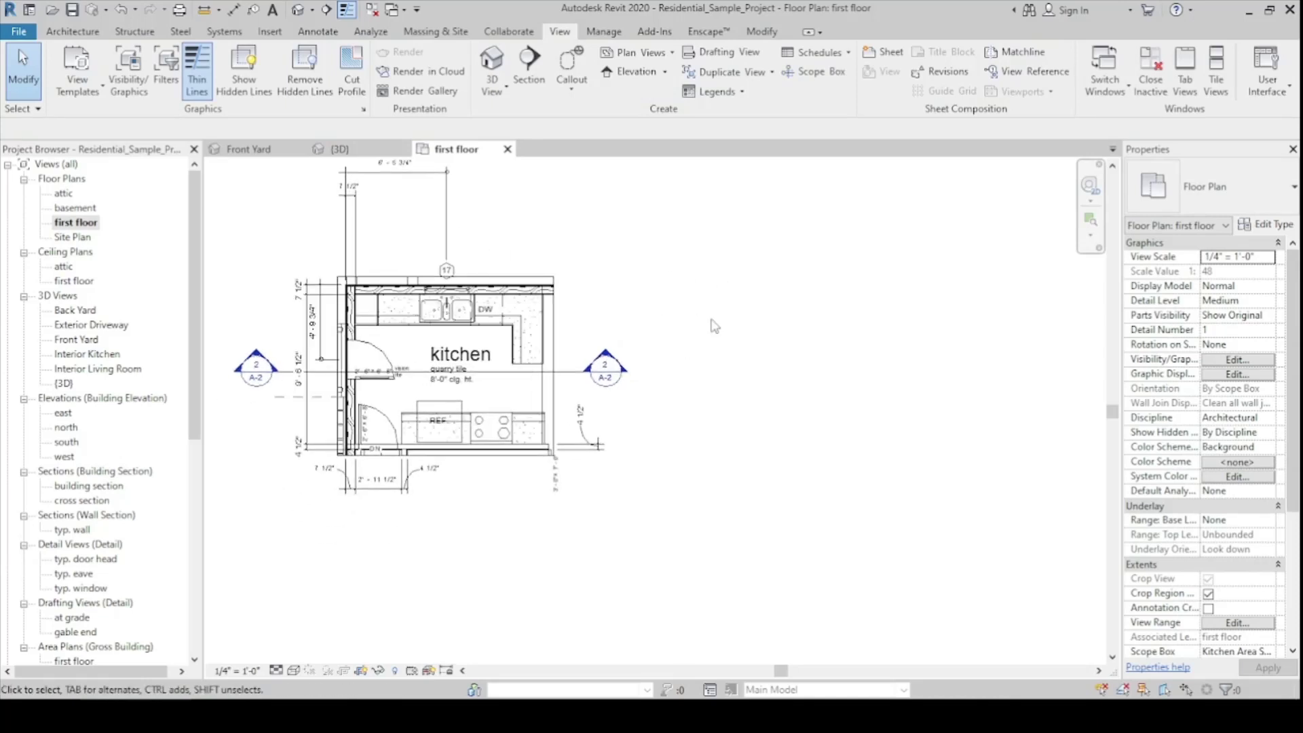
Check the Scope Box property of the west elevation, then return to the first floor plan
{"action": "middle_click_drag", "start_coordinate": [637, 291], "coordinate": [678, 297]}
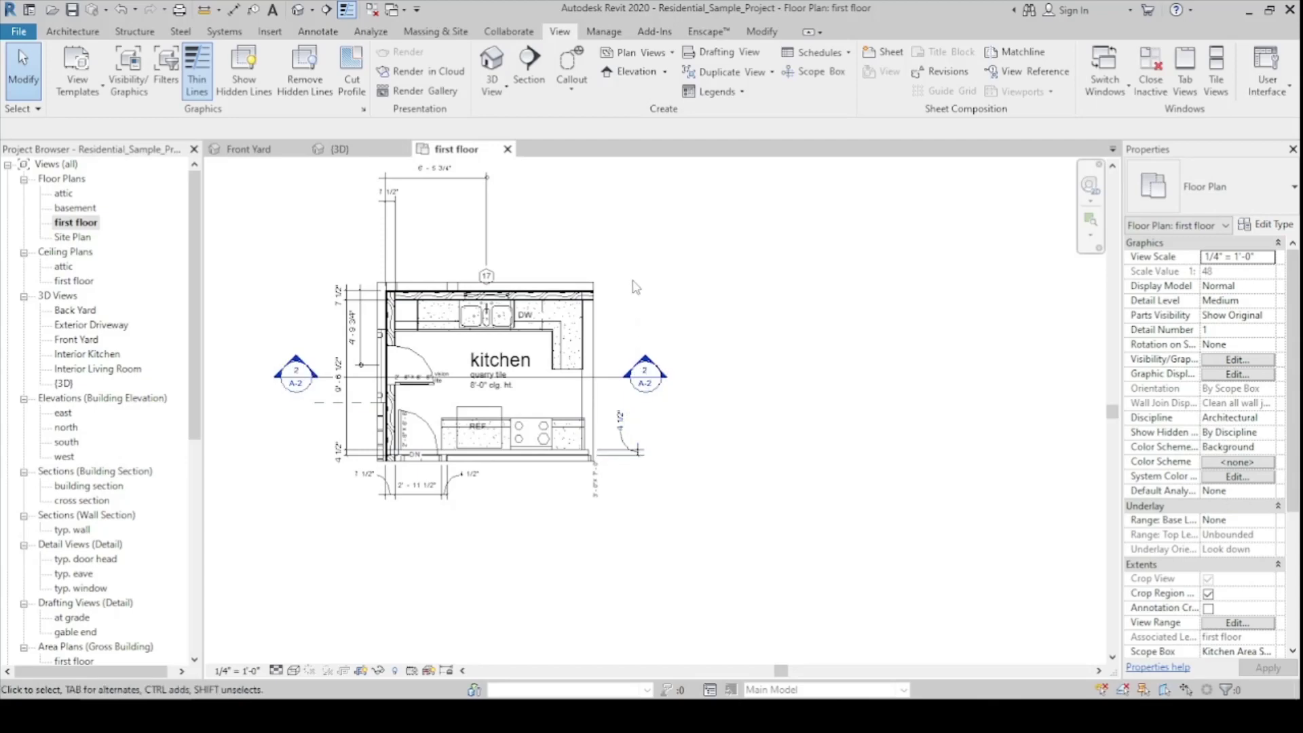
{"action": "left_click", "coordinate": [63, 459]}
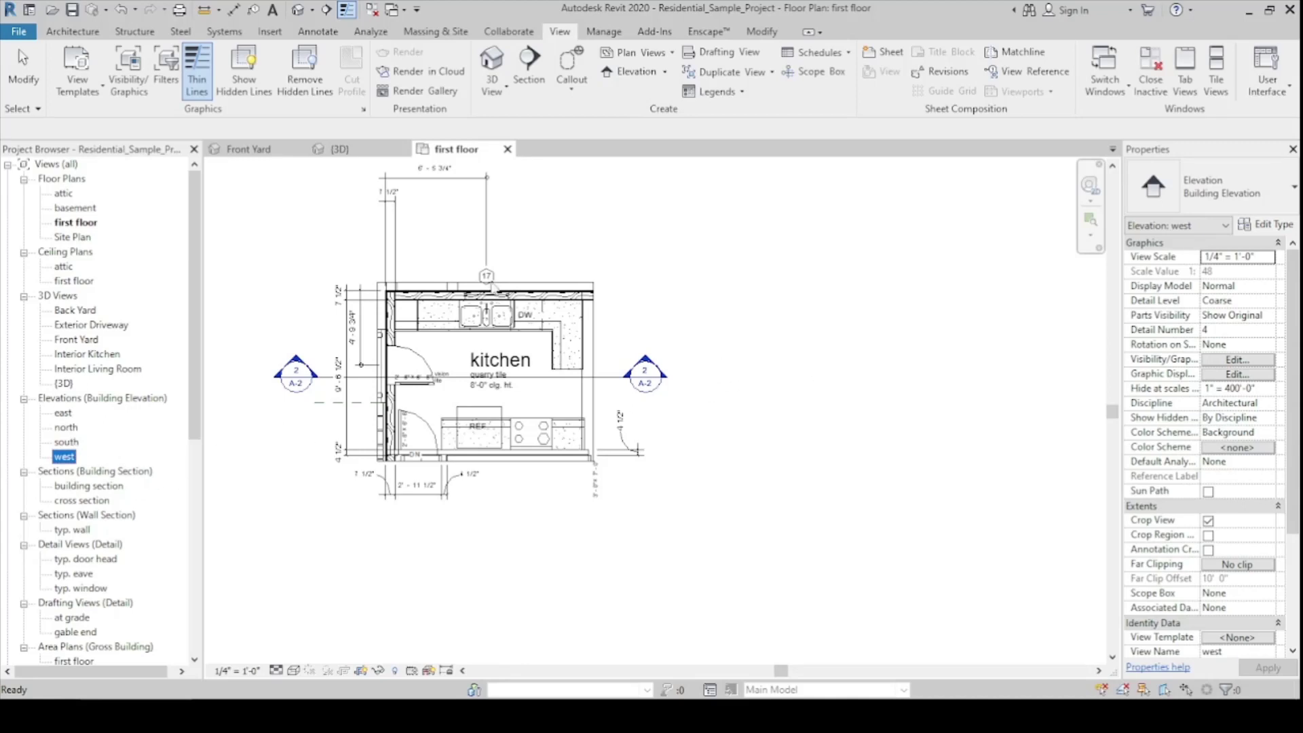
{"action": "left_click", "coordinate": [632, 299]}
{"action": "middle_click_drag", "start_coordinate": [631, 298], "coordinate": [645, 302]}
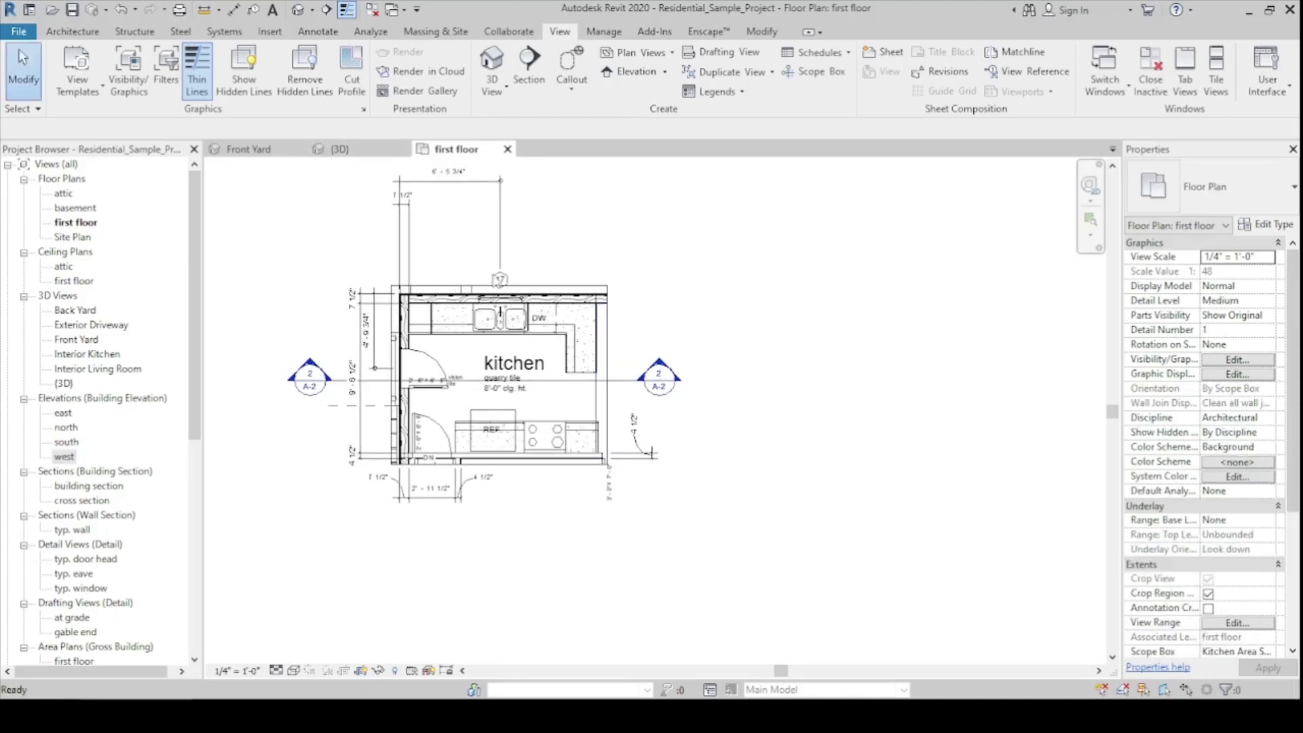
Switch to PowerPoint, present the slide on ways to control scope boxes in Revit, and end the slide show
{"action": "mouse_move", "coordinate": [681, 716]}
{"action": "left_click", "coordinate": [601, 659]}
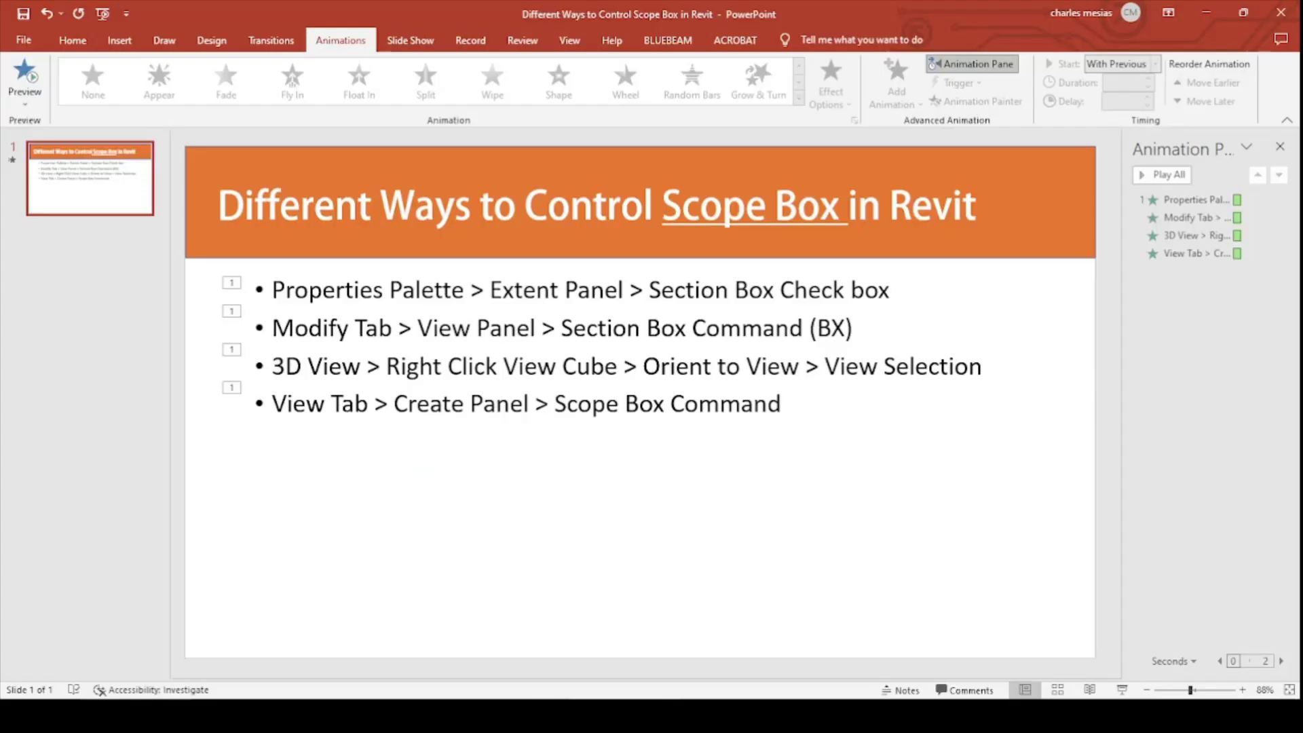
{"action": "left_click", "coordinate": [331, 130]}
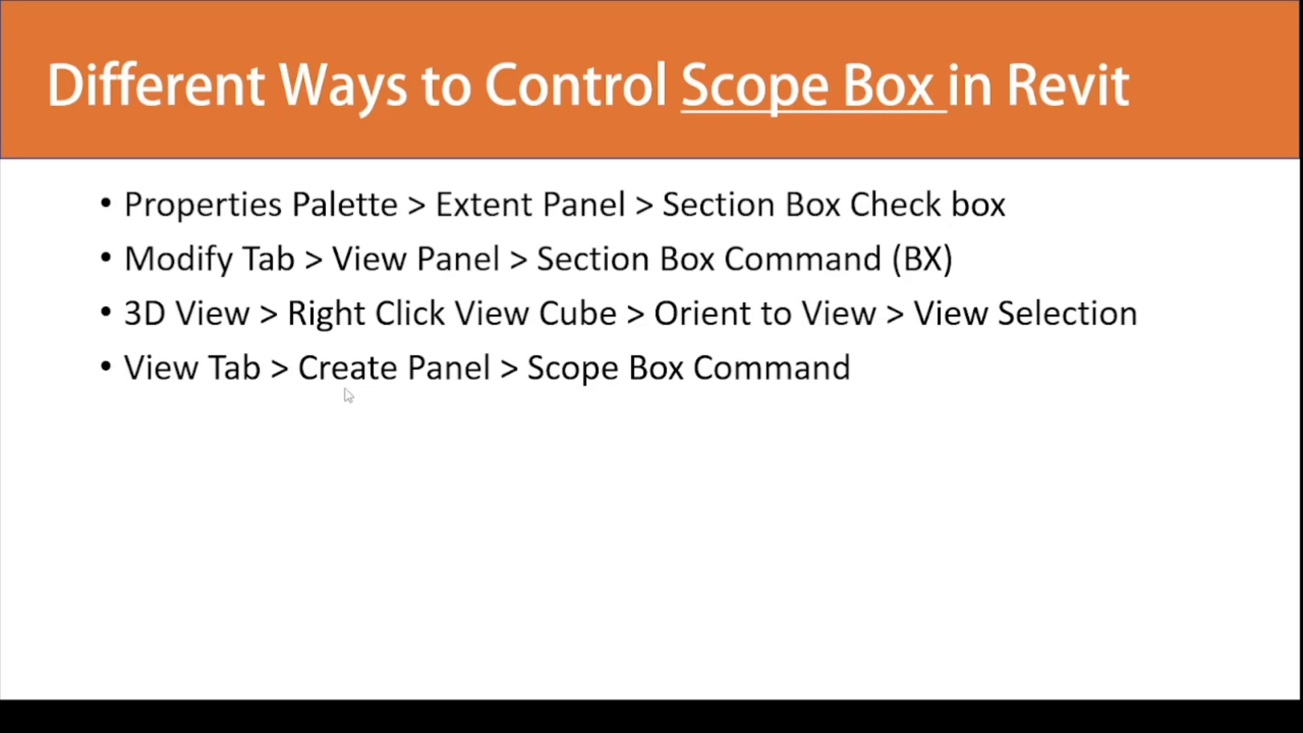
{"action": "key", "text": "alt+Tab"}
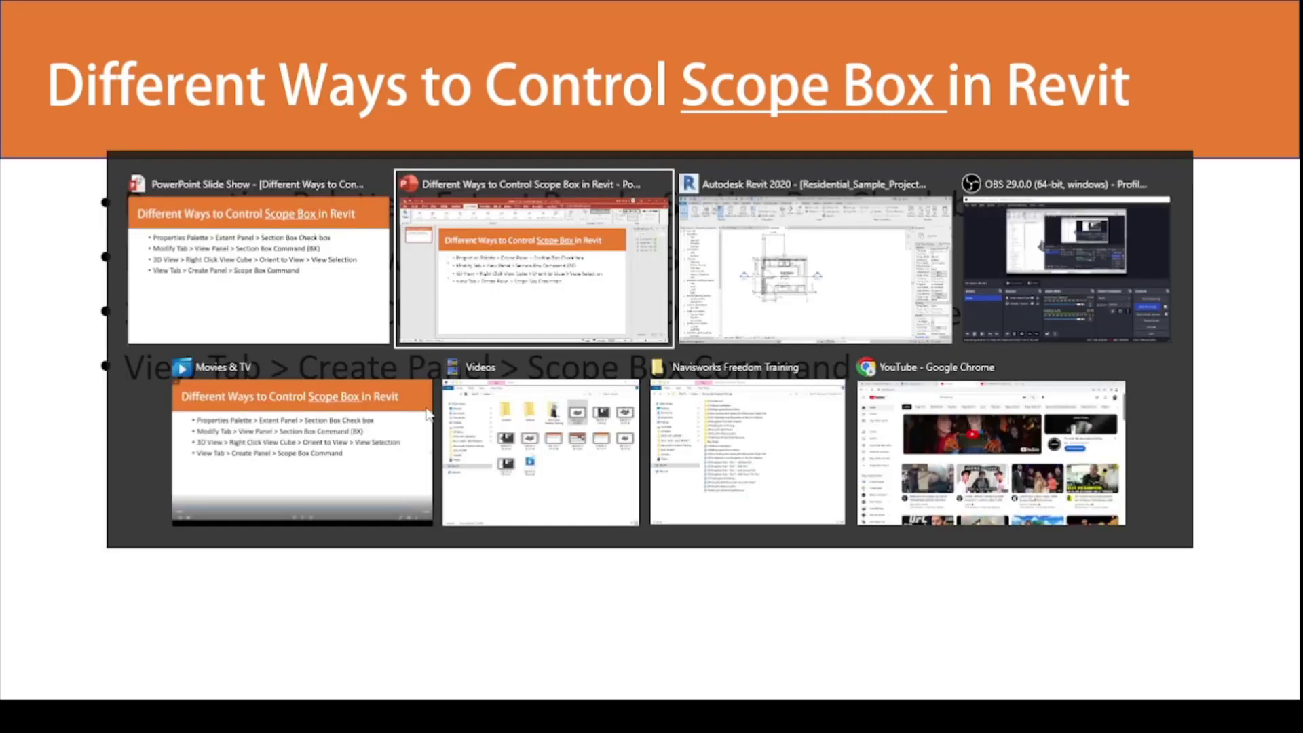
{"action": "key", "text": "alt+Tab"}
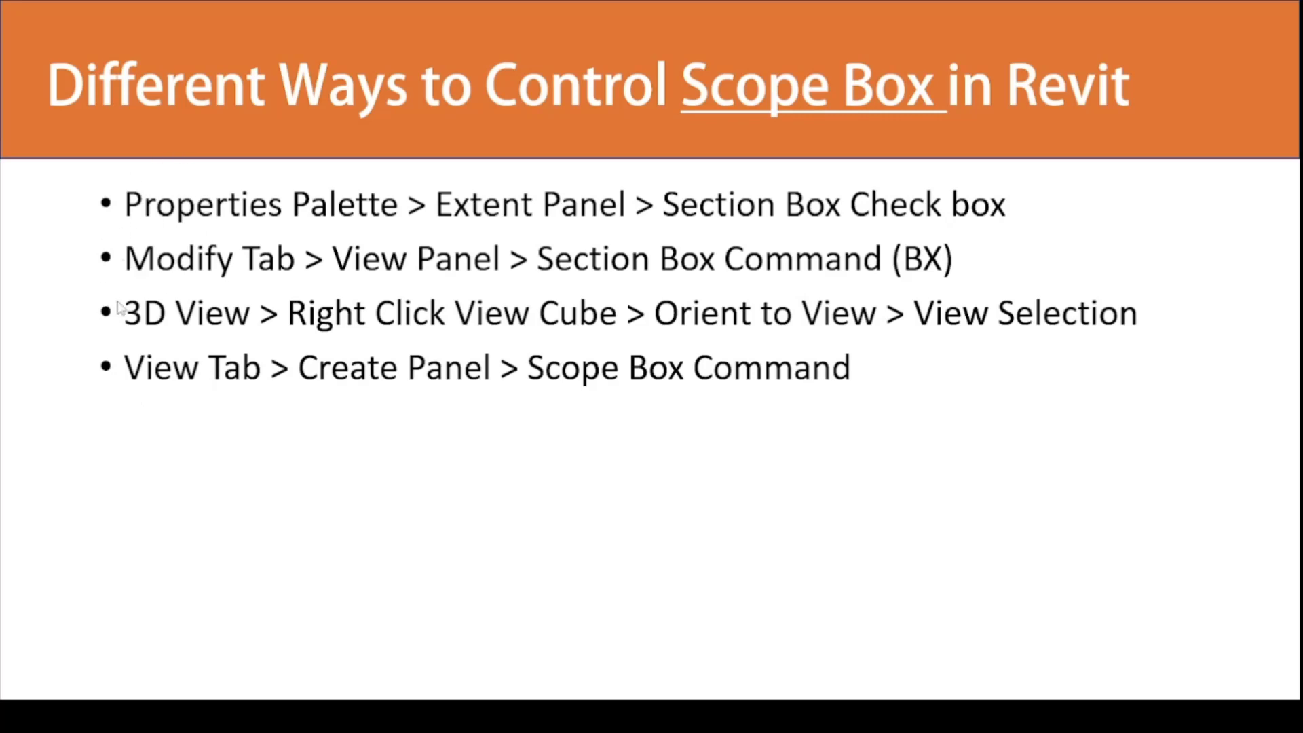
{"action": "key", "text": "Escape"}
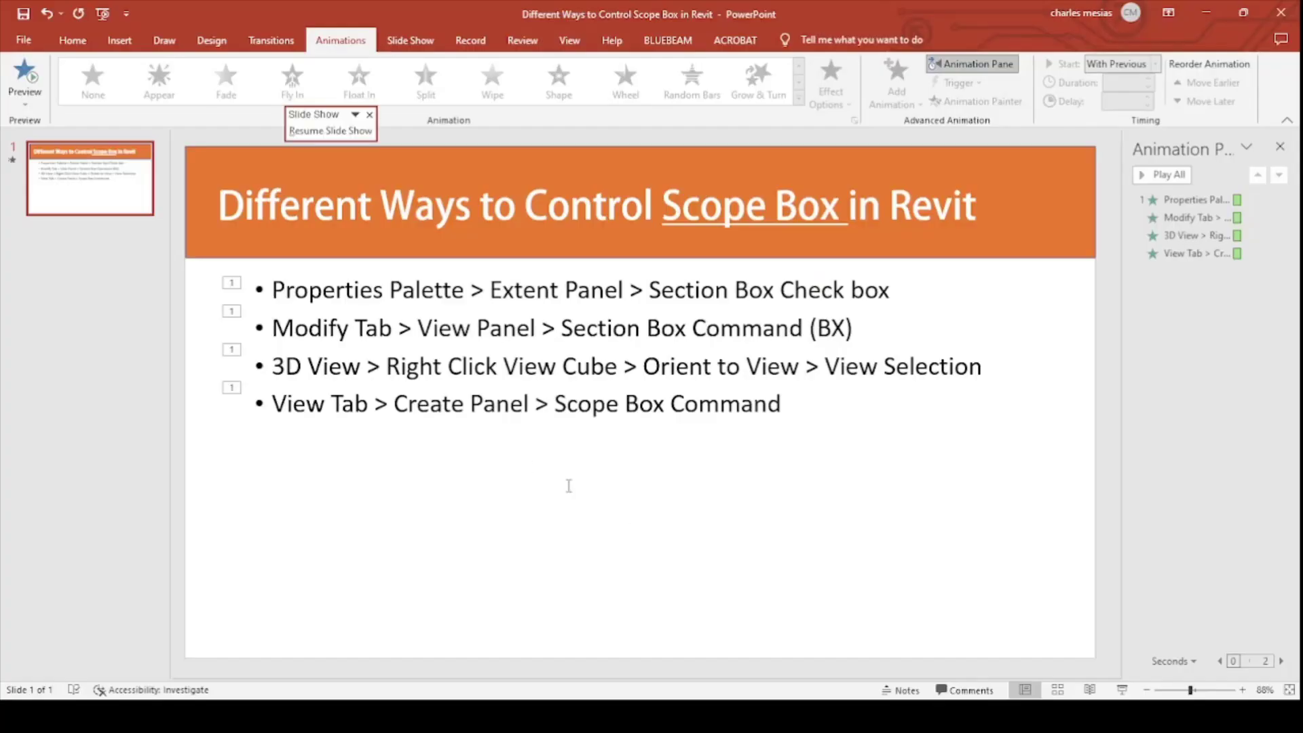
Switch back to Revit and open the {3D} view showing the scope box around the kitchen
{"action": "key", "text": "alt+Tab"}
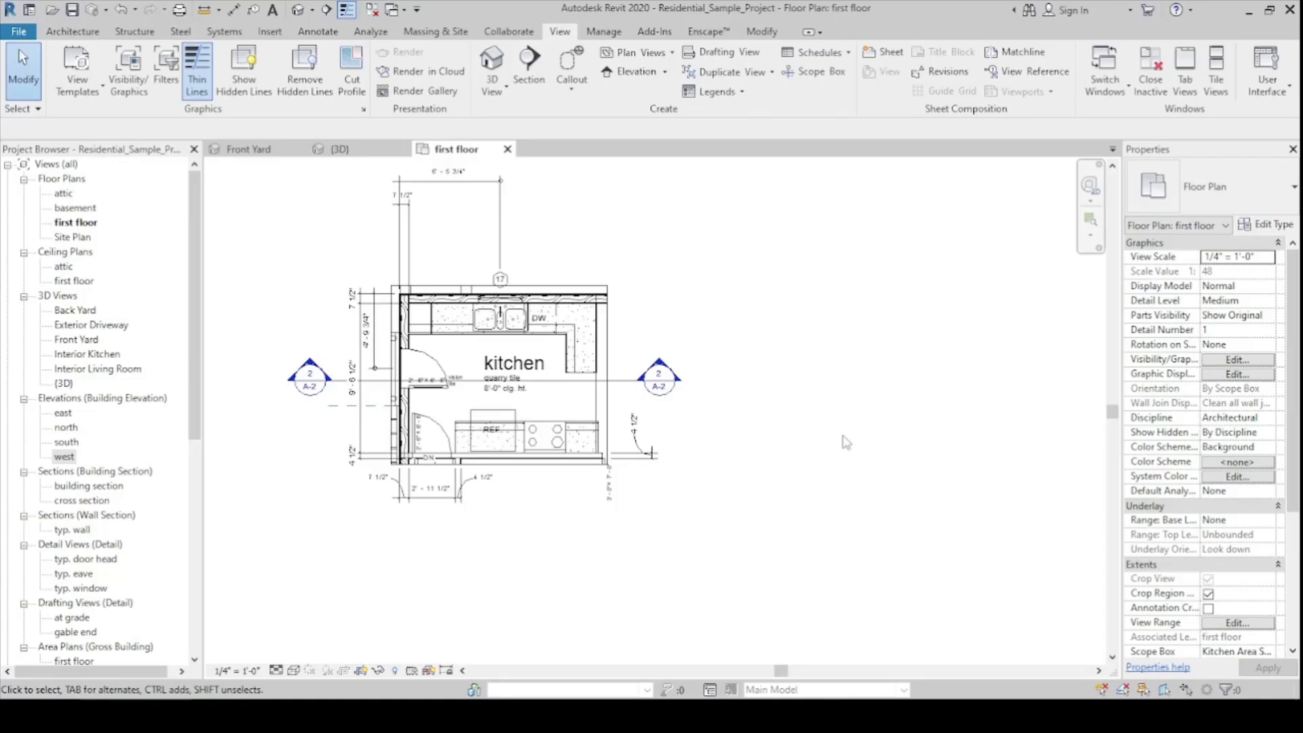
{"action": "middle_click_drag", "start_coordinate": [888, 428], "coordinate": [826, 425]}
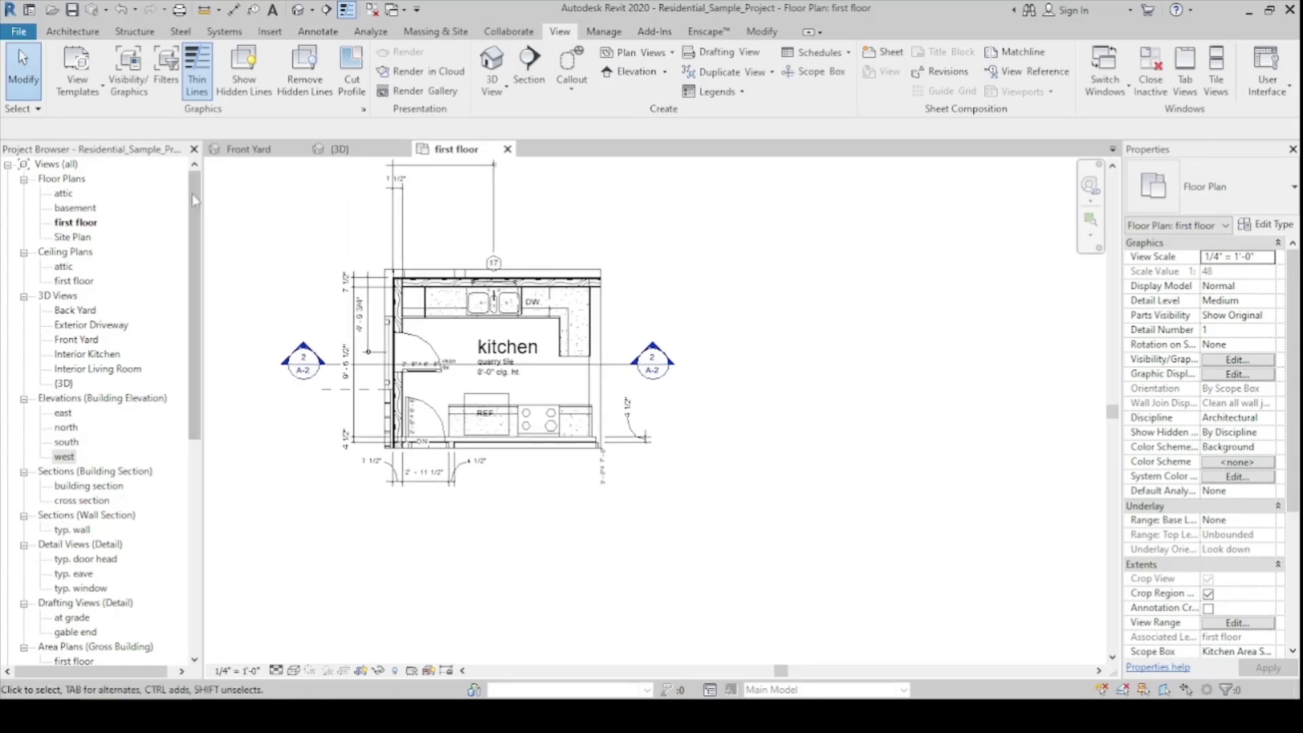
{"action": "left_click", "coordinate": [369, 154]}
{"action": "scroll", "coordinate": [679, 263], "scroll_direction": "up", "scroll_amount": 2}
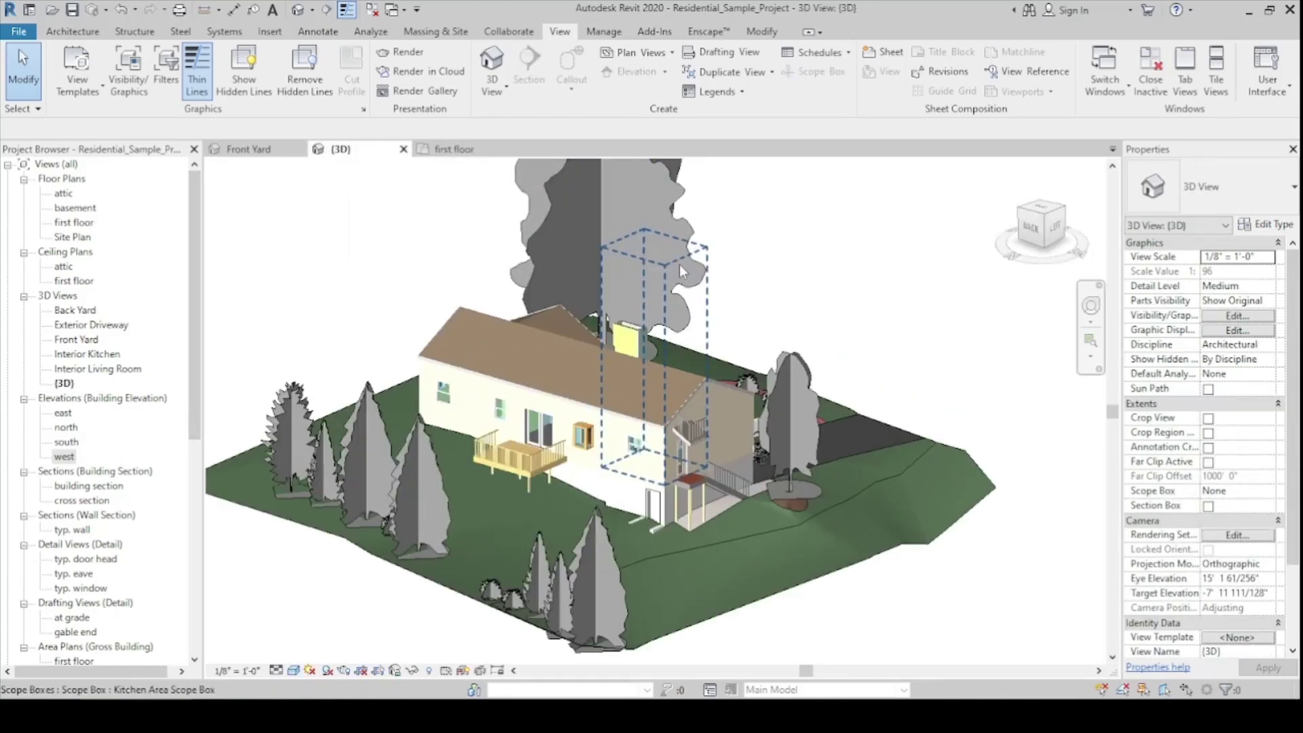
Adjust the height of the Kitchen Area Scope Box so its top sits just above the roof
{"action": "left_click", "coordinate": [708, 282]}
{"action": "middle_click_drag", "start_coordinate": [829, 425], "coordinate": [635, 460], "text": "shift"}
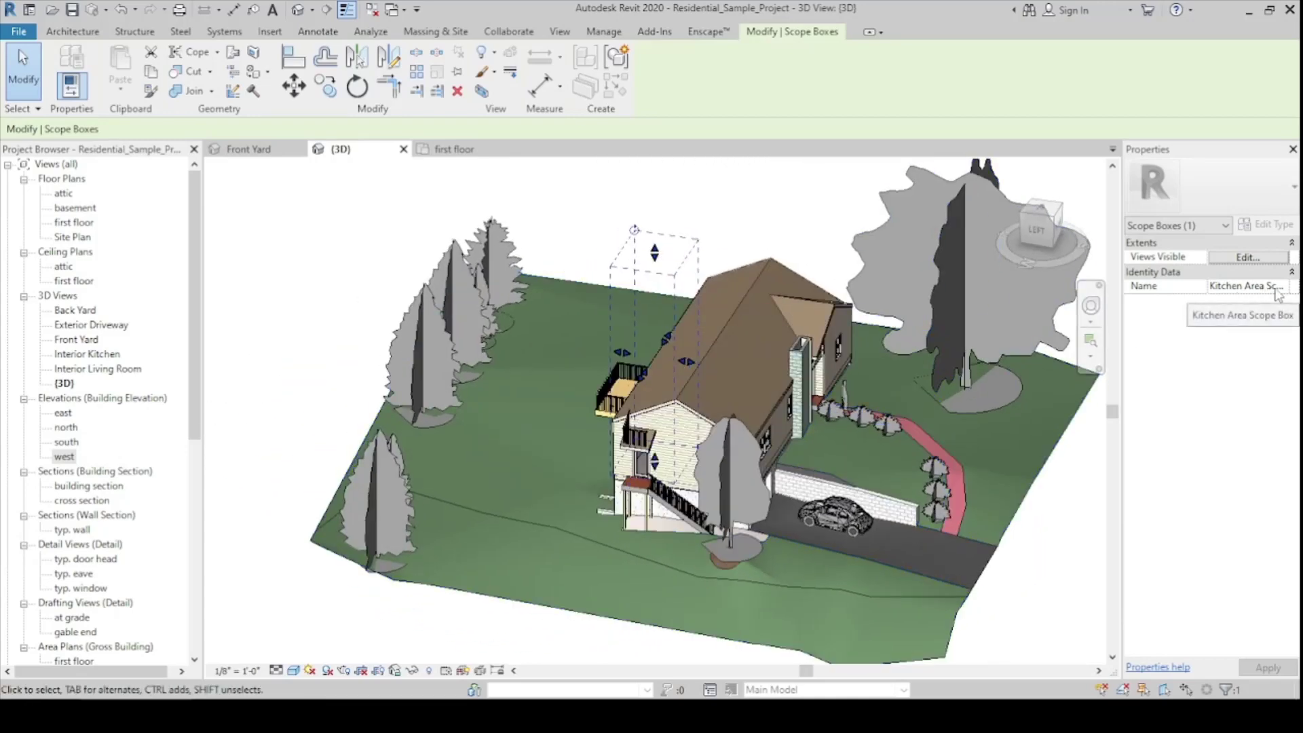
{"action": "left_click_drag", "start_coordinate": [658, 258], "coordinate": [654, 196]}
{"action": "scroll", "coordinate": [653, 284], "scroll_direction": "up", "scroll_amount": 2}
{"action": "middle_click_drag", "start_coordinate": [653, 388], "coordinate": [902, 402], "text": "shift"}
{"action": "left_click", "coordinate": [902, 402]}
Set the 3D view's Scope Box property to Kitchen Area Scope Box
{"action": "left_click", "coordinate": [1154, 149]}
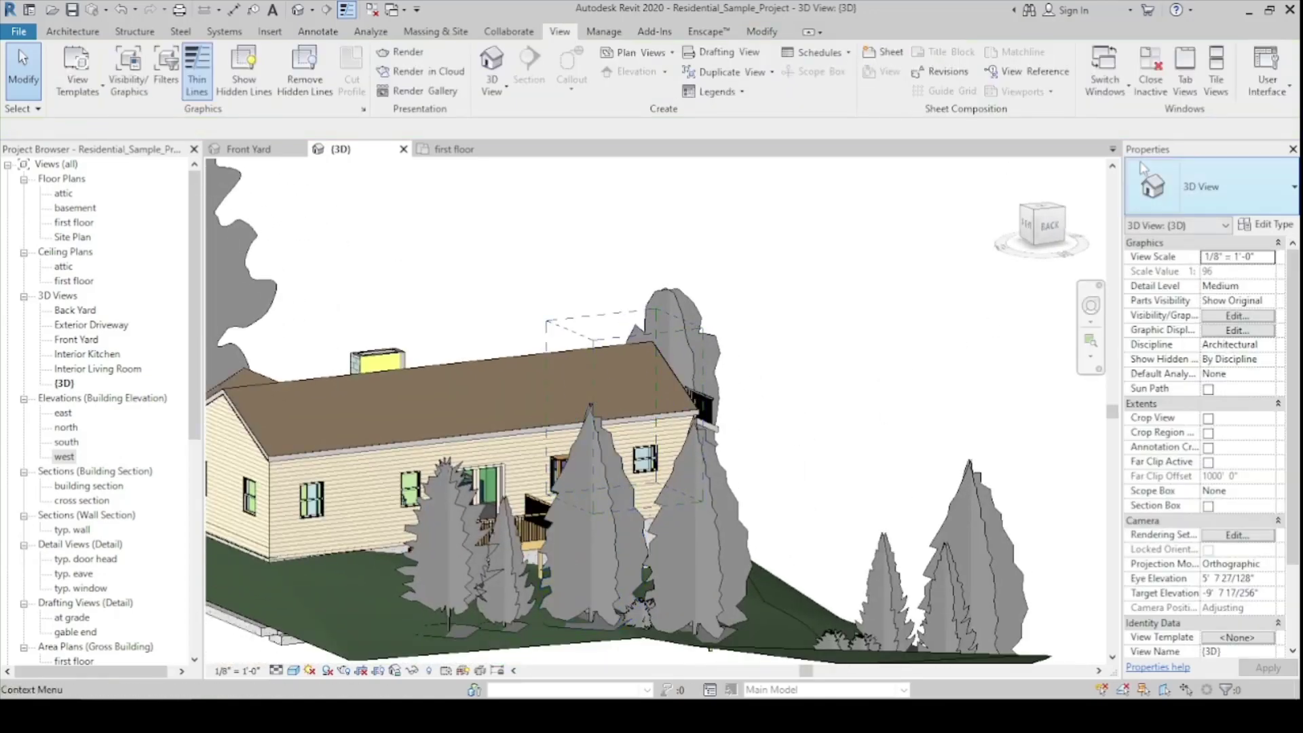
{"action": "left_click", "coordinate": [1218, 491]}
{"action": "left_click", "coordinate": [1218, 490]}
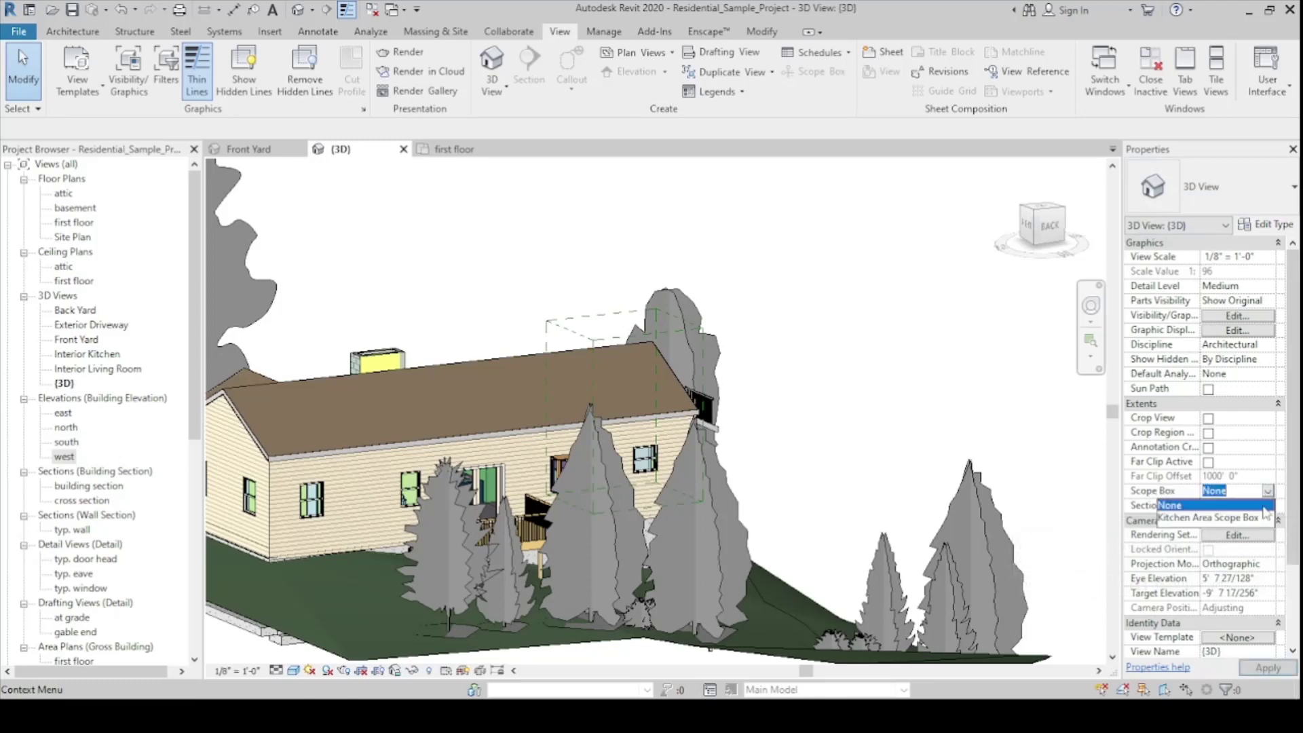
{"action": "left_click", "coordinate": [1207, 518]}
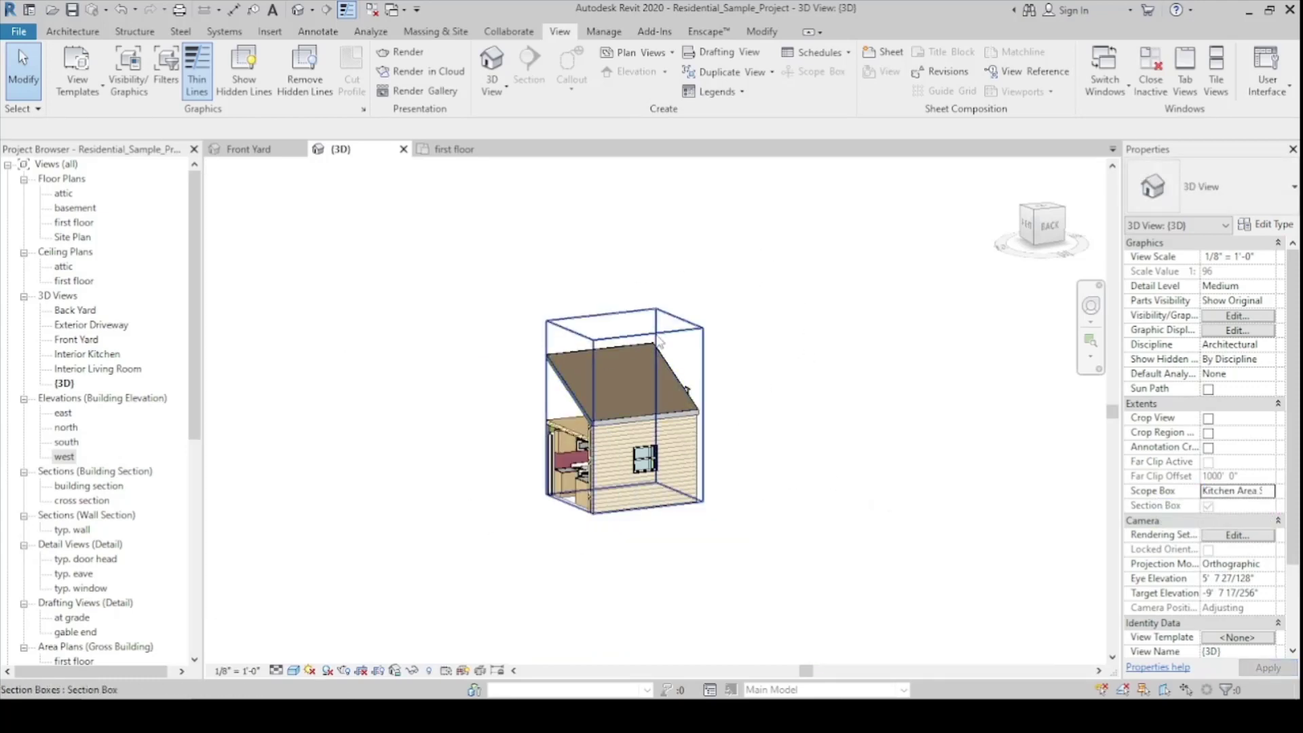
Examine the clipped kitchen from several sides and select its section box to check for resize handles
{"action": "left_click", "coordinate": [703, 353]}
{"action": "left_click", "coordinate": [788, 375]}
{"action": "middle_click_drag", "start_coordinate": [787, 373], "coordinate": [727, 412], "text": "shift"}
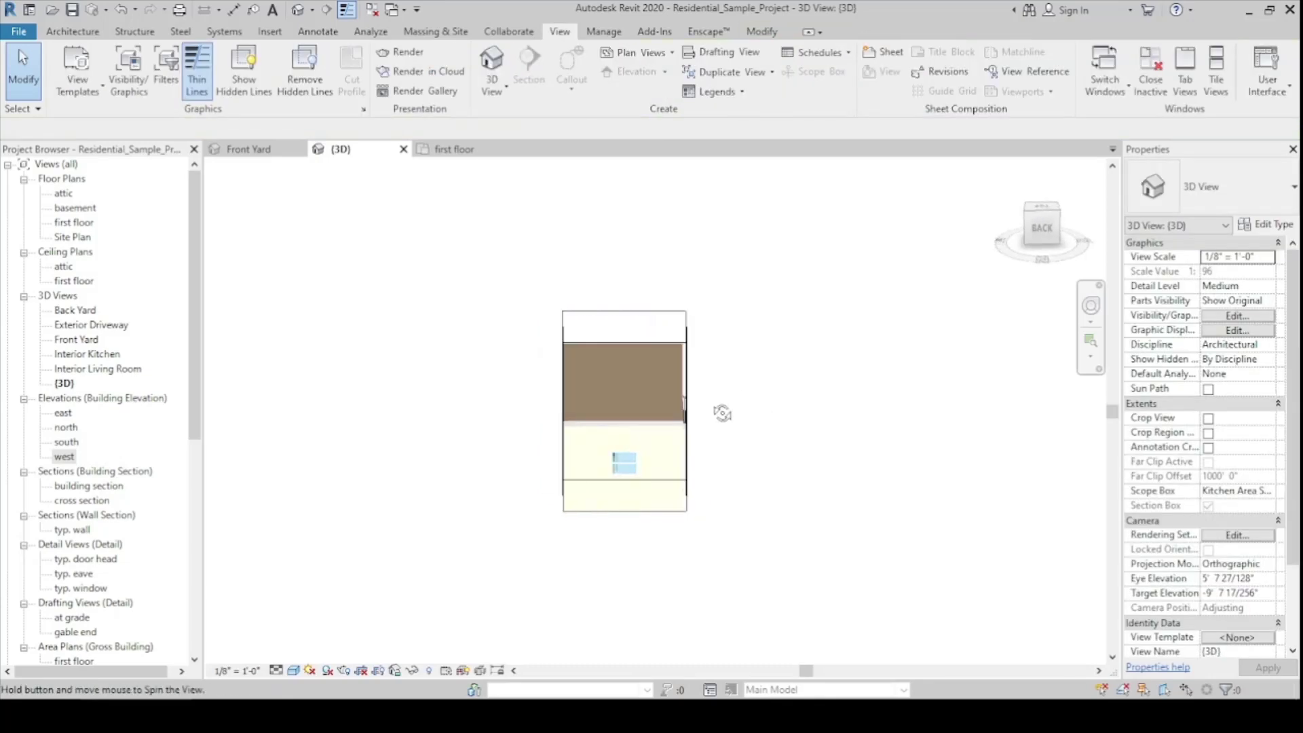
{"action": "left_click", "coordinate": [687, 347]}
{"action": "middle_click_drag", "start_coordinate": [640, 433], "coordinate": [723, 468], "text": "shift"}
{"action": "scroll", "coordinate": [718, 344], "scroll_direction": "up", "scroll_amount": 1}
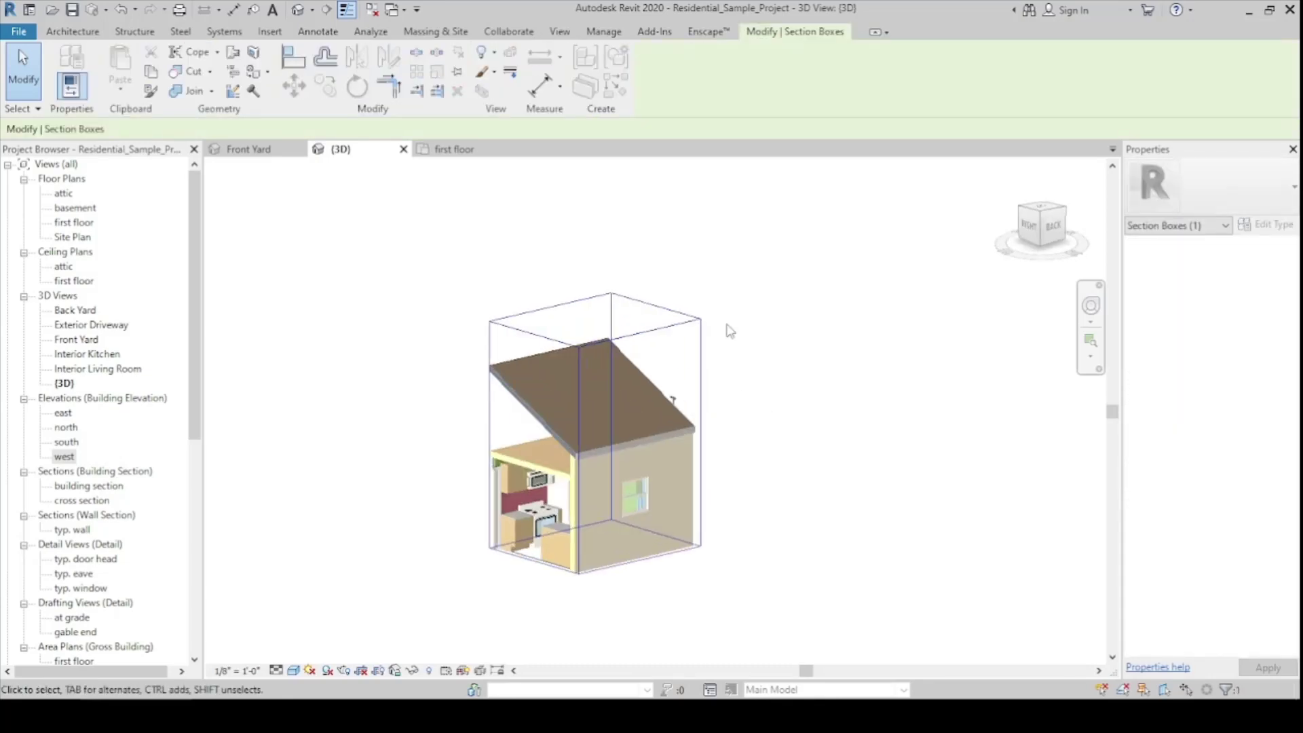
{"action": "left_click", "coordinate": [709, 339]}
{"action": "left_click", "coordinate": [697, 351]}
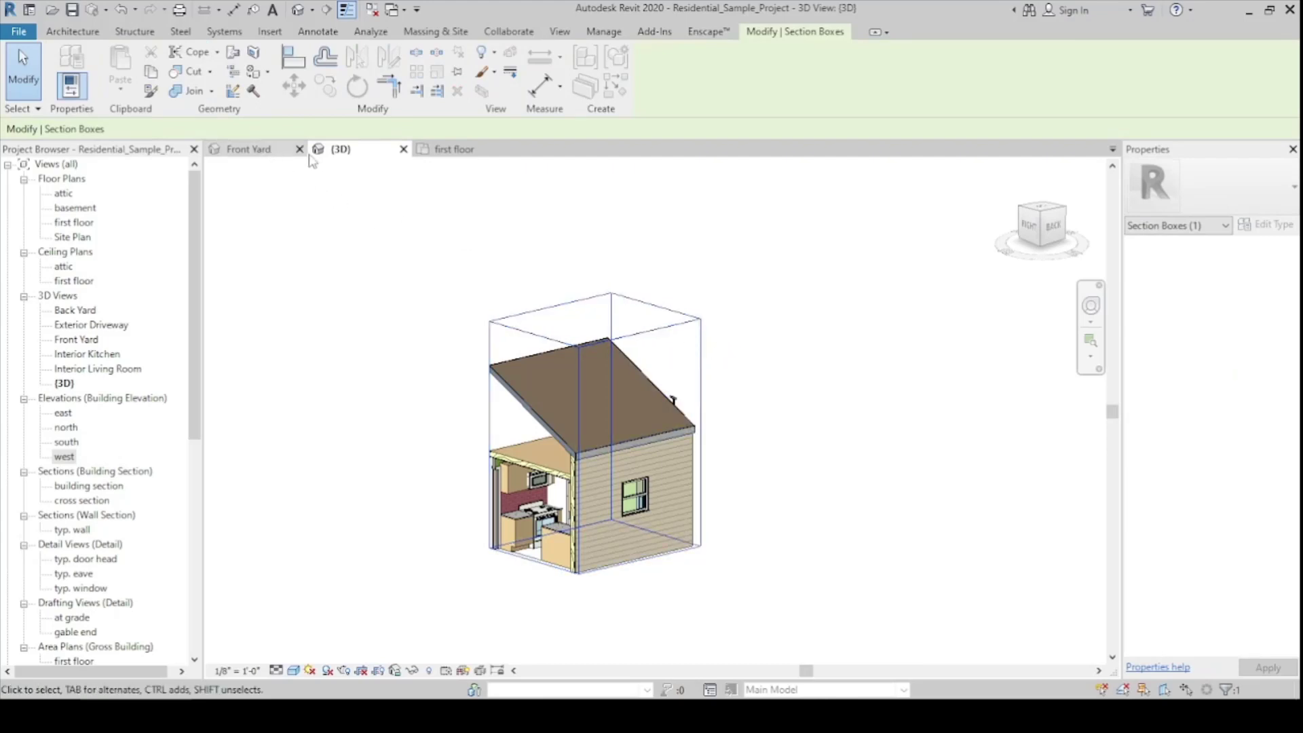
Return to the first floor plan and check whether the crop boundary around the kitchen can be selected and resized
{"action": "left_click", "coordinate": [449, 151]}
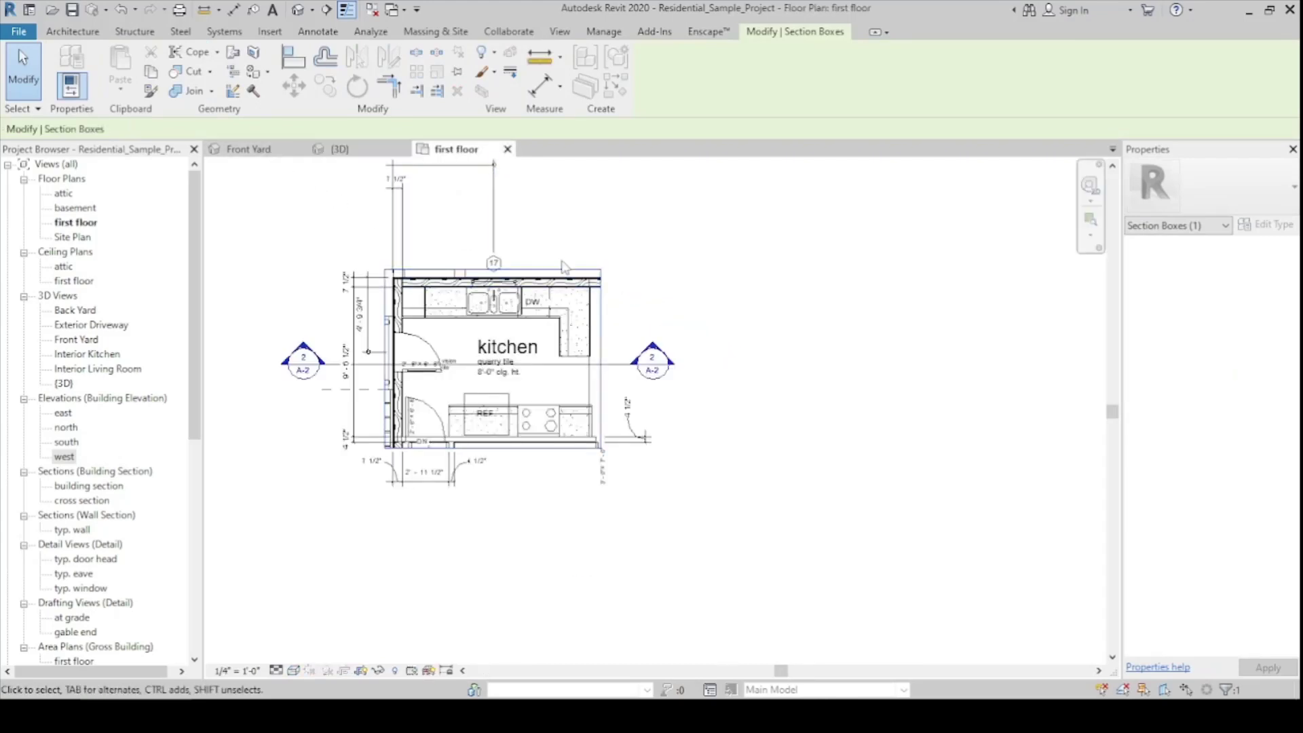
{"action": "left_click", "coordinate": [600, 270]}
{"action": "left_click", "coordinate": [593, 257]}
{"action": "left_click", "coordinate": [581, 270]}
{"action": "key", "text": "Escape"}
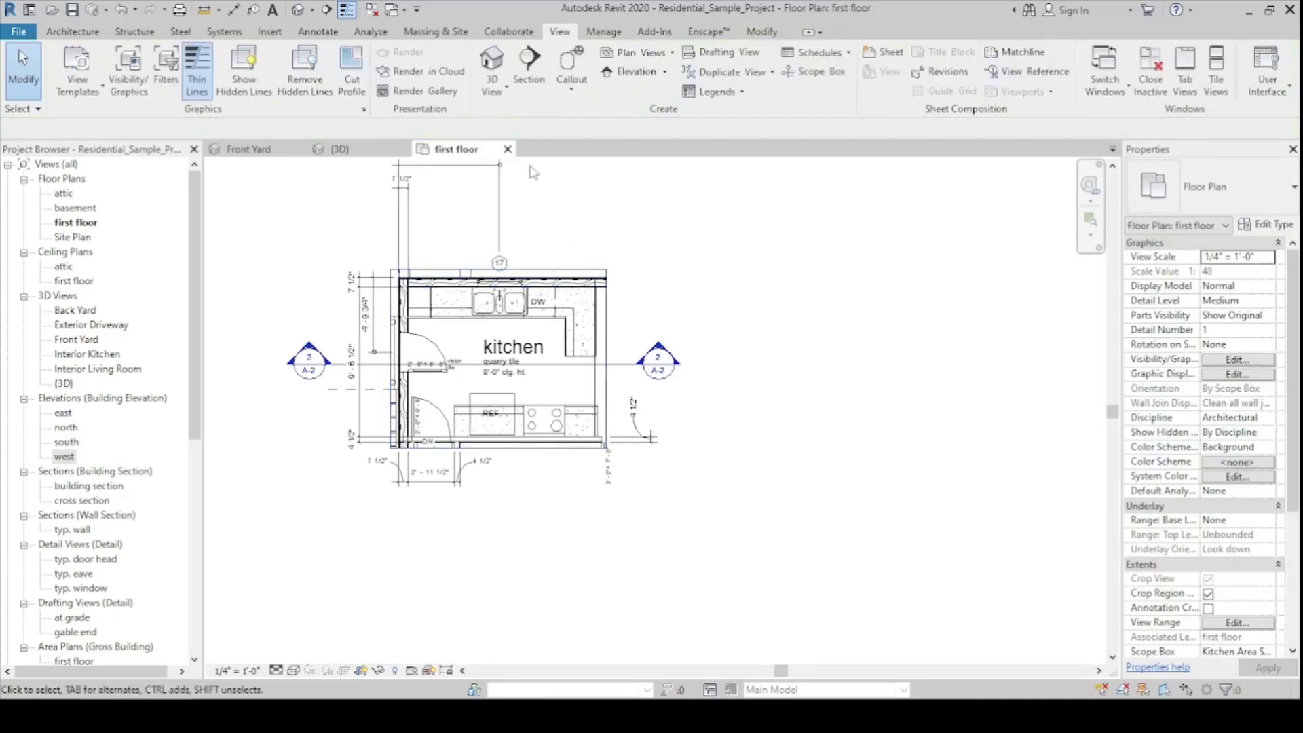
{"action": "left_click", "coordinate": [63, 383]}
{"action": "right_click", "coordinate": [63, 383]}
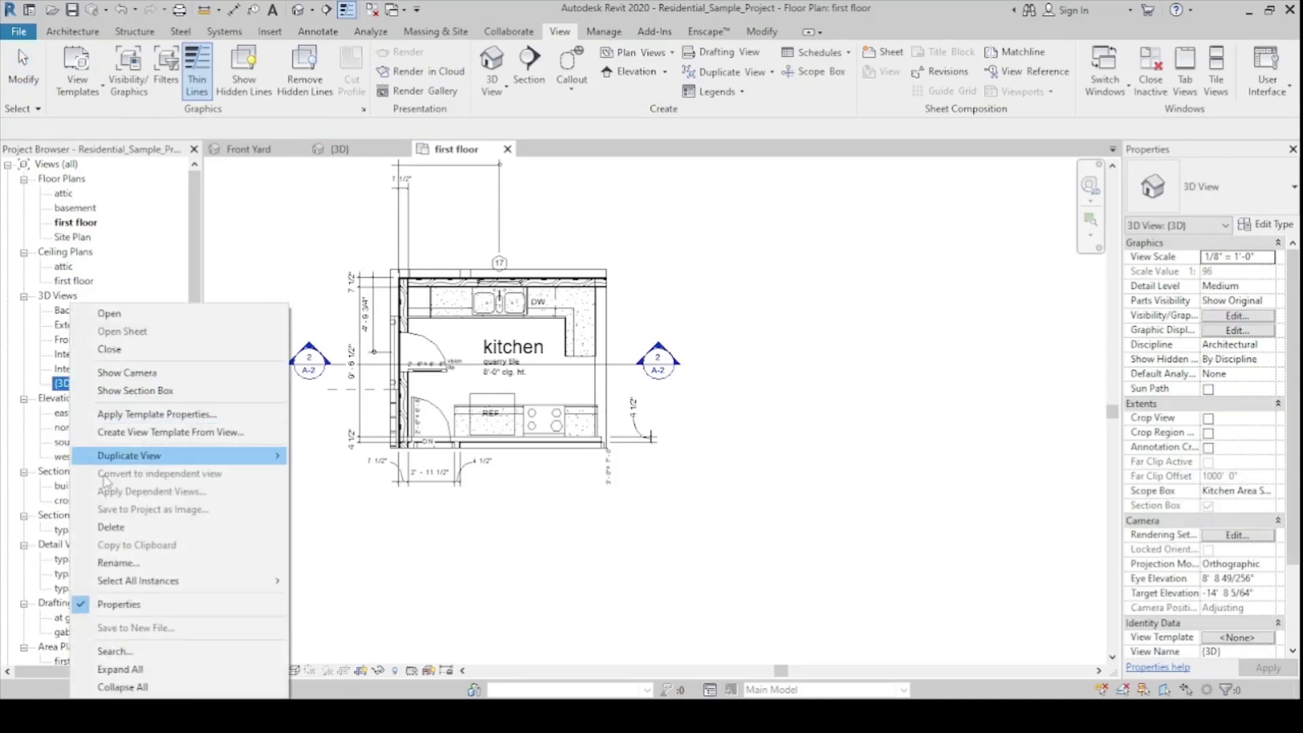
{"action": "left_click", "coordinate": [491, 567]}
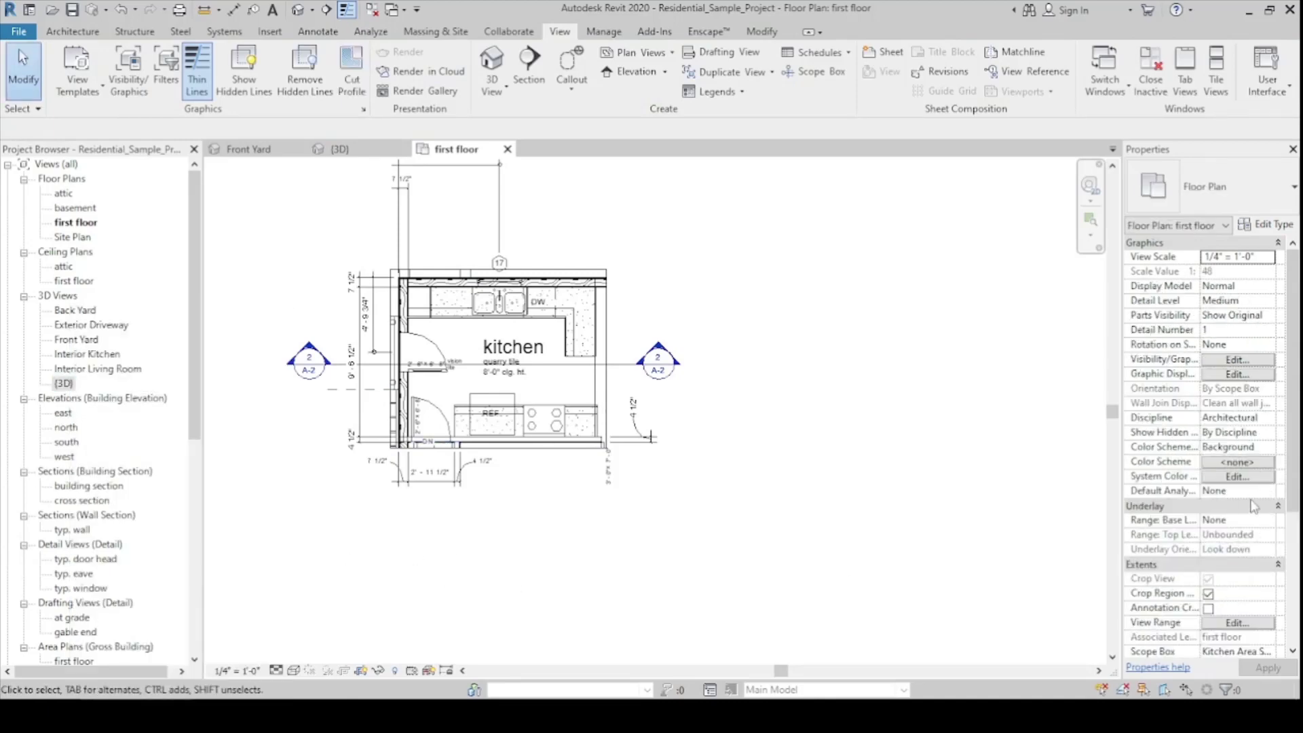
Set the first floor plan's Scope Box property to None
{"action": "left_click", "coordinate": [1244, 650]}
{"action": "left_click", "coordinate": [1268, 622]}
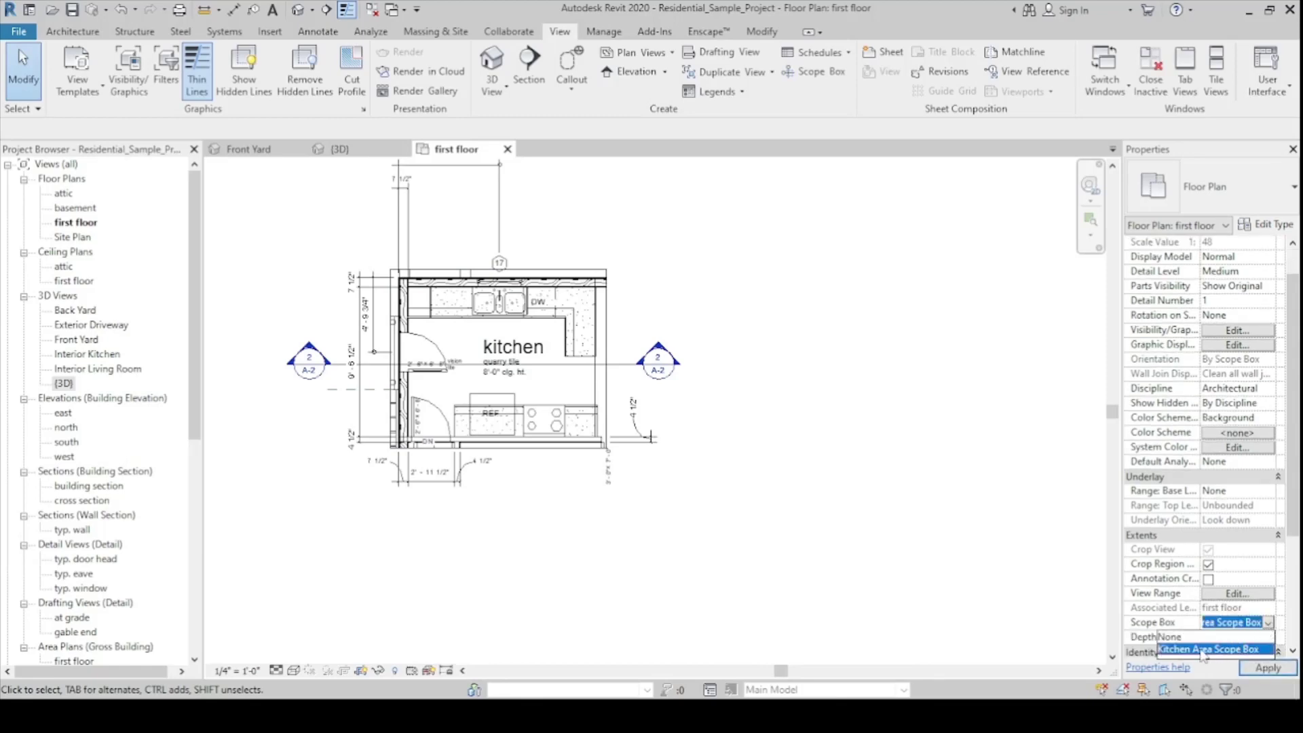
{"action": "left_click", "coordinate": [1170, 636]}
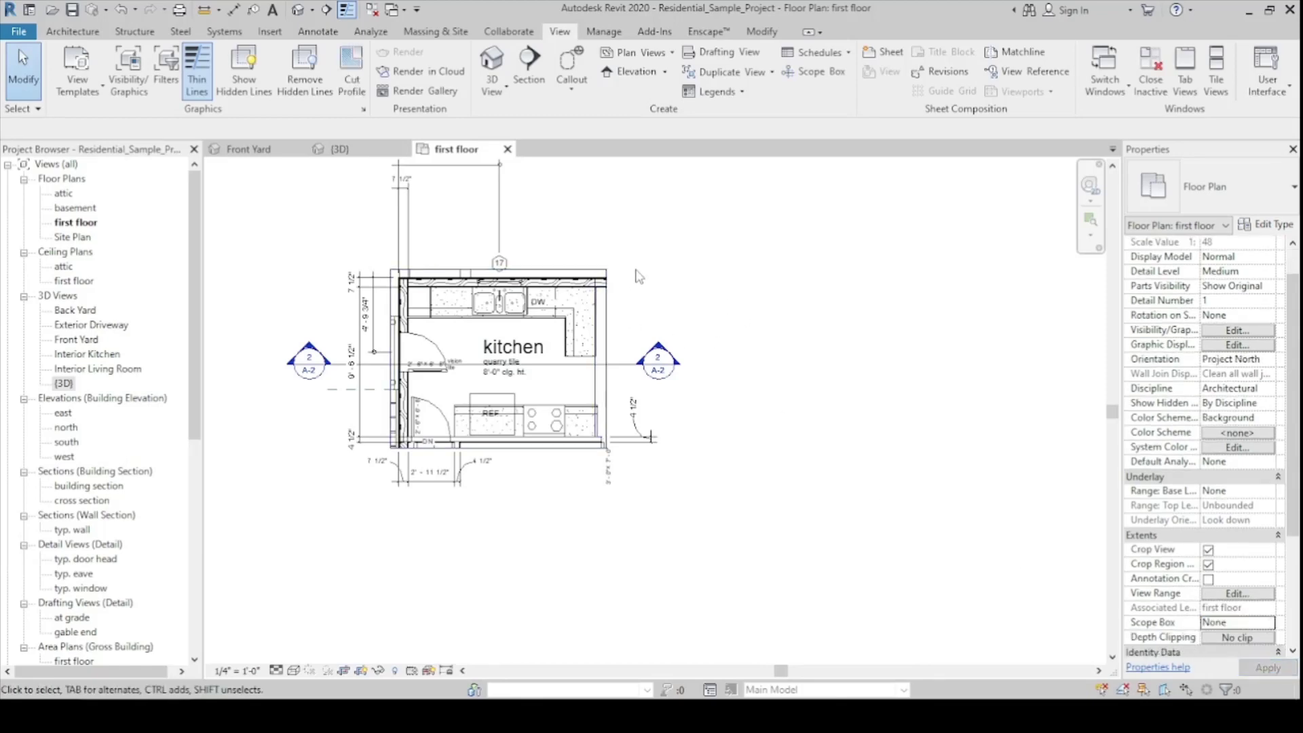
Extend the plan's crop region slightly east of the kitchen and stretch the Kitchen Area Scope Box's east edge to the bath
{"action": "left_click", "coordinate": [606, 277]}
{"action": "scroll", "coordinate": [606, 291], "scroll_direction": "up", "scroll_amount": 1}
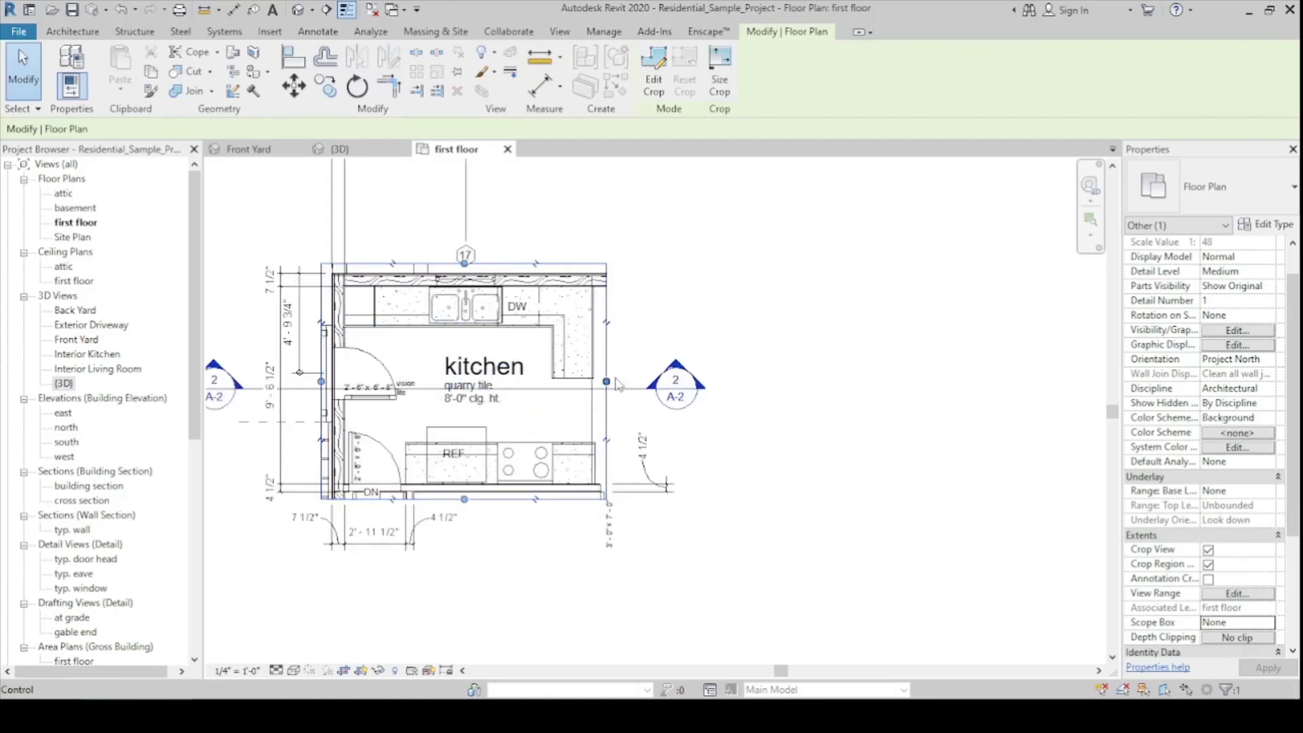
{"action": "left_click_drag", "start_coordinate": [674, 377], "coordinate": [671, 377]}
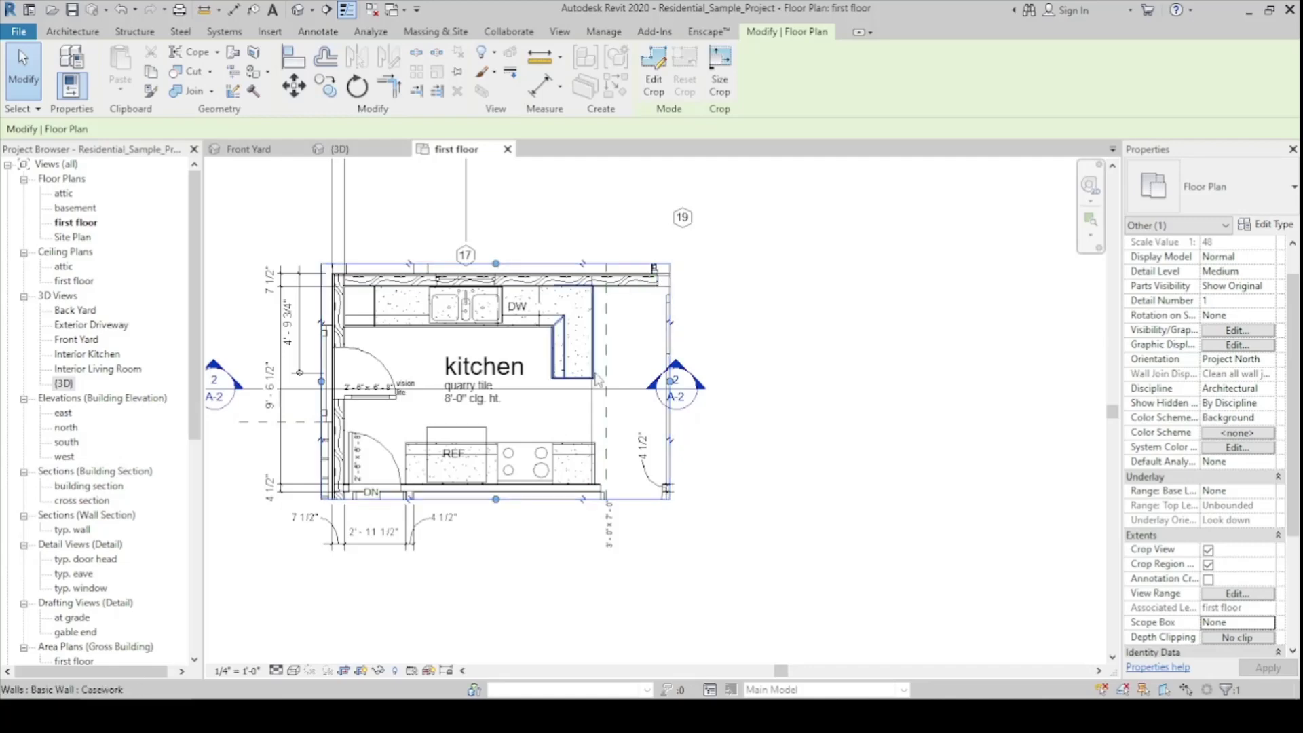
{"action": "left_click", "coordinate": [608, 371]}
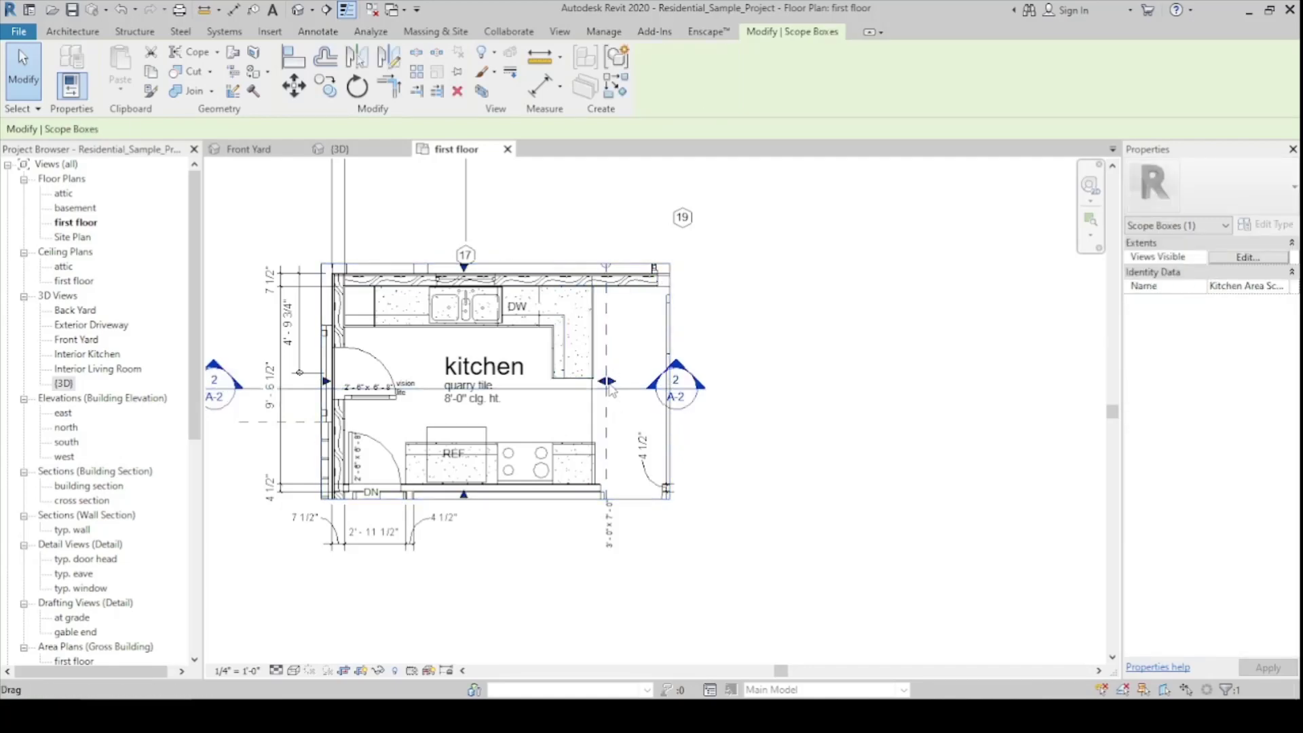
{"action": "left_click_drag", "start_coordinate": [609, 387], "coordinate": [1018, 380]}
Extend the east edge of the first floor crop region past the bath and closet into the bedroom
{"action": "left_click", "coordinate": [671, 384]}
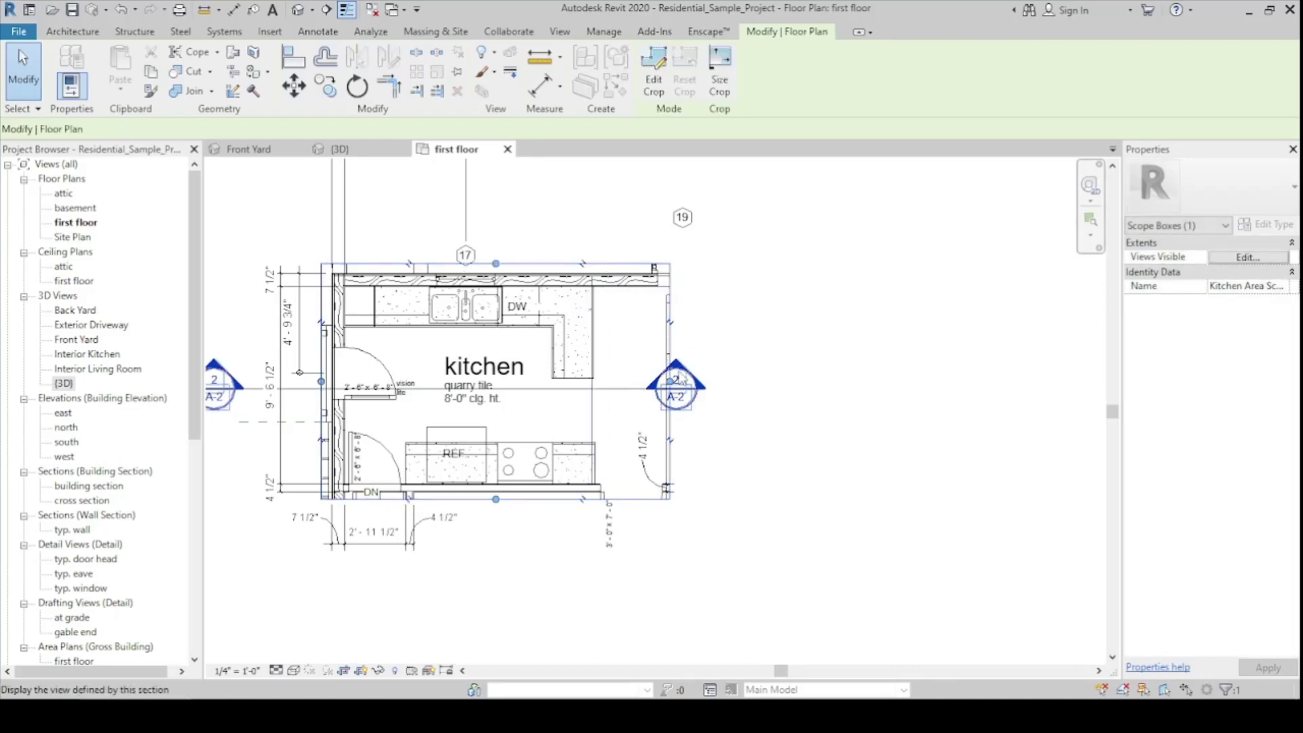
{"action": "left_click_drag", "start_coordinate": [676, 382], "coordinate": [1013, 384]}
{"action": "left_click", "coordinate": [669, 388]}
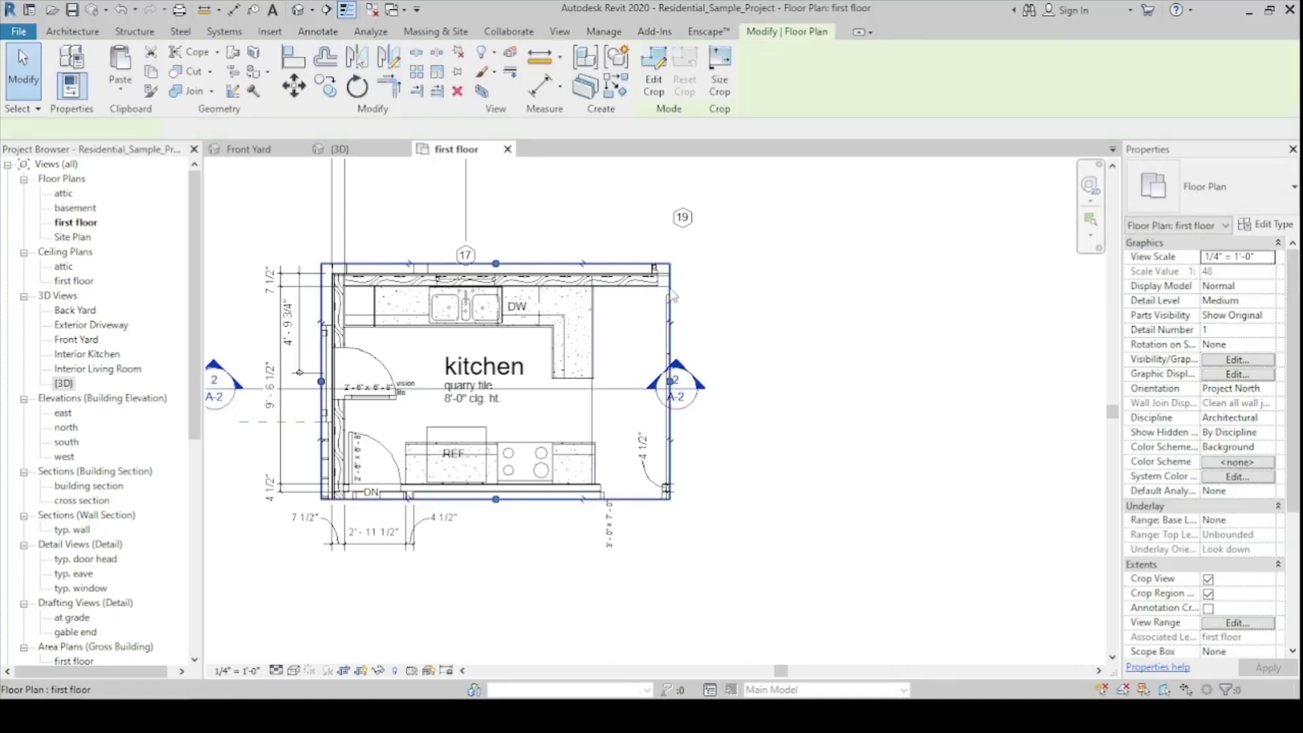
{"action": "left_click_drag", "start_coordinate": [671, 382], "coordinate": [1071, 368]}
{"action": "middle_click_drag", "start_coordinate": [1074, 378], "coordinate": [929, 388]}
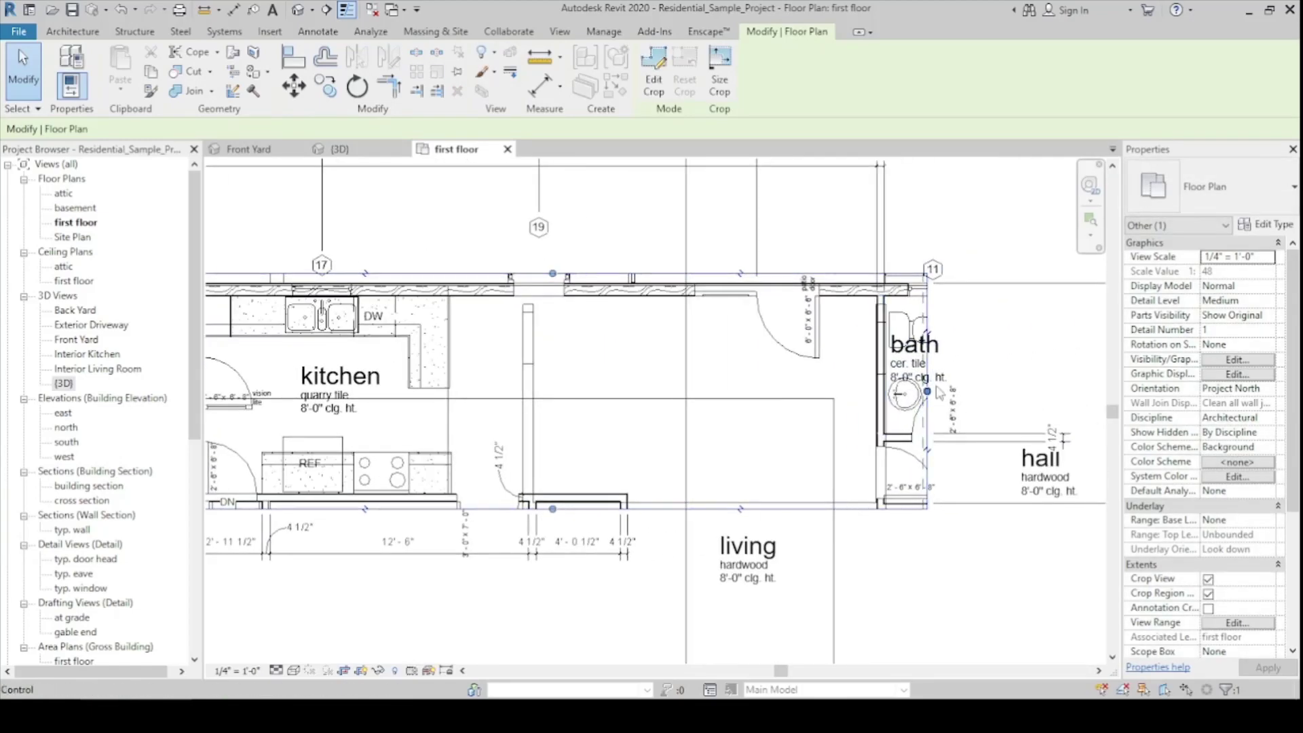
{"action": "scroll", "coordinate": [929, 388], "scroll_direction": "up", "scroll_amount": 1}
{"action": "left_click_drag", "start_coordinate": [925, 394], "coordinate": [1074, 374]}
{"action": "middle_click_drag", "start_coordinate": [1074, 374], "coordinate": [765, 365]}
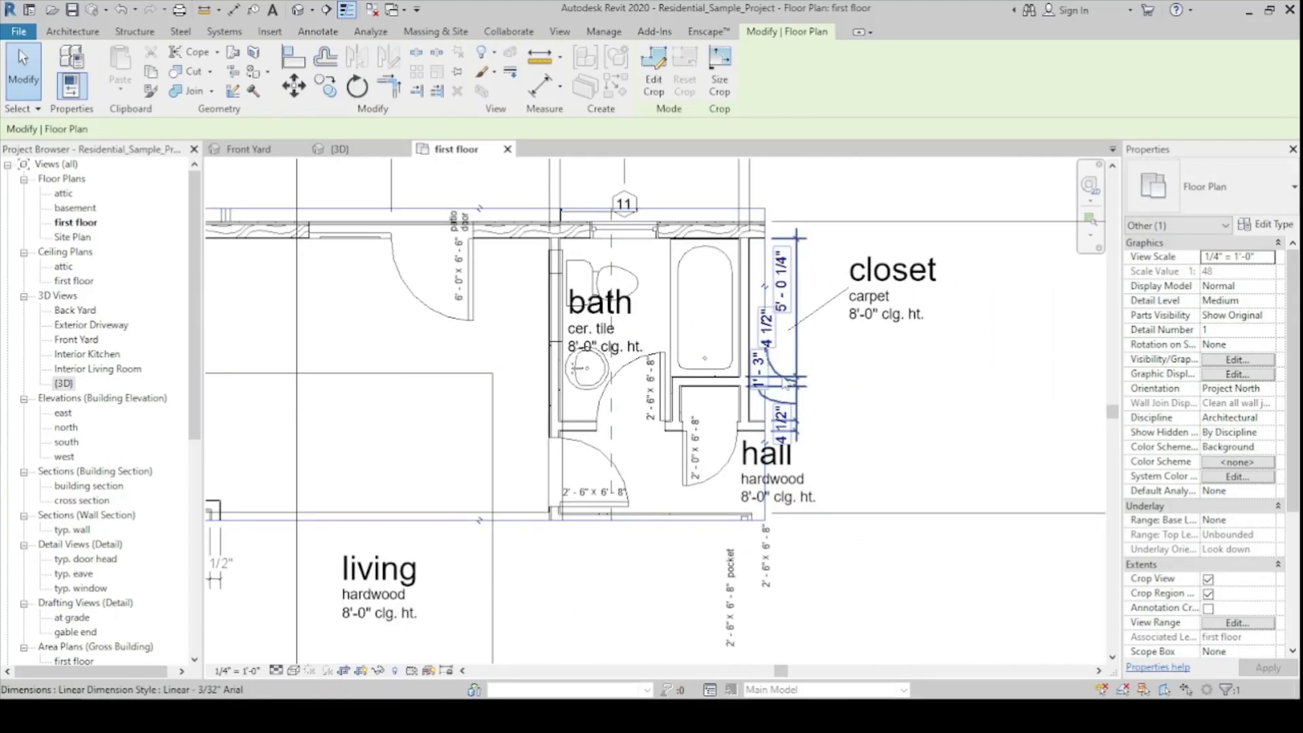
{"action": "left_click_drag", "start_coordinate": [764, 365], "coordinate": [964, 364]}
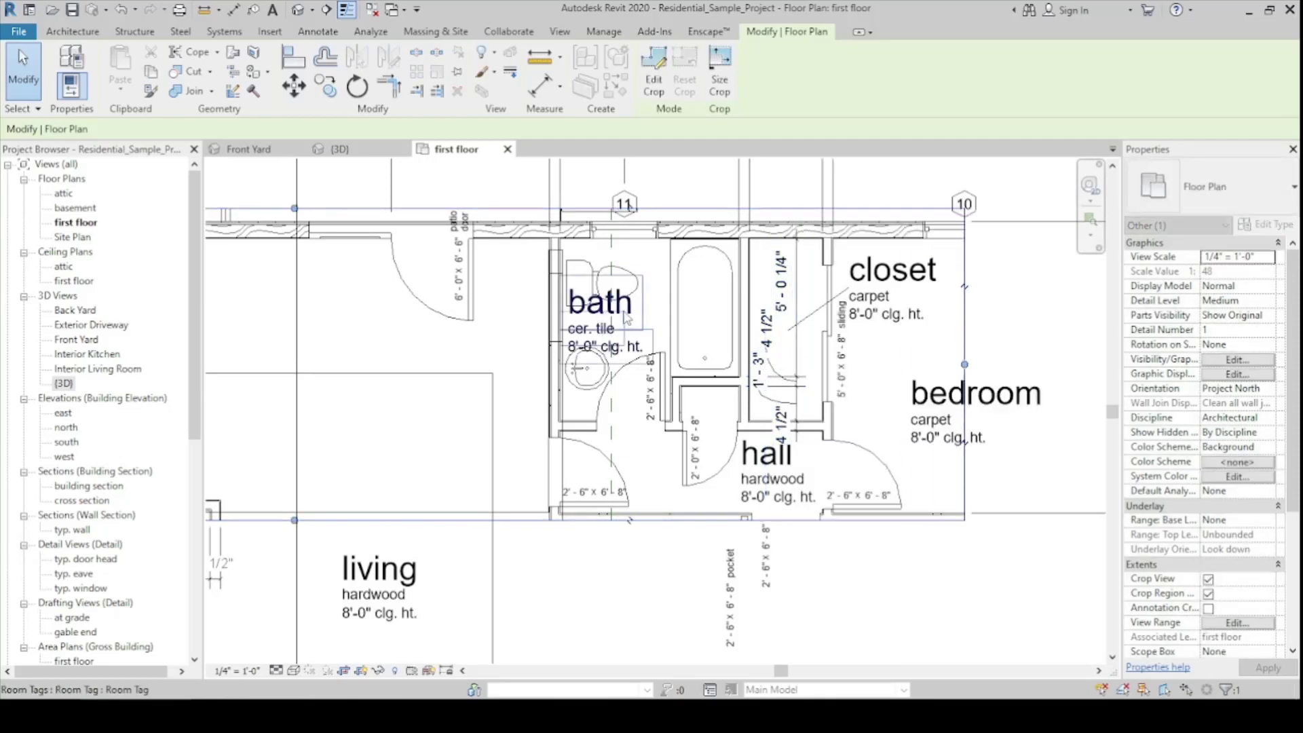
Stretch the Kitchen Area Scope Box's east edge into the closet beside the bath and inspect the clipped model in the {3D} view
{"action": "left_click", "coordinate": [619, 414]}
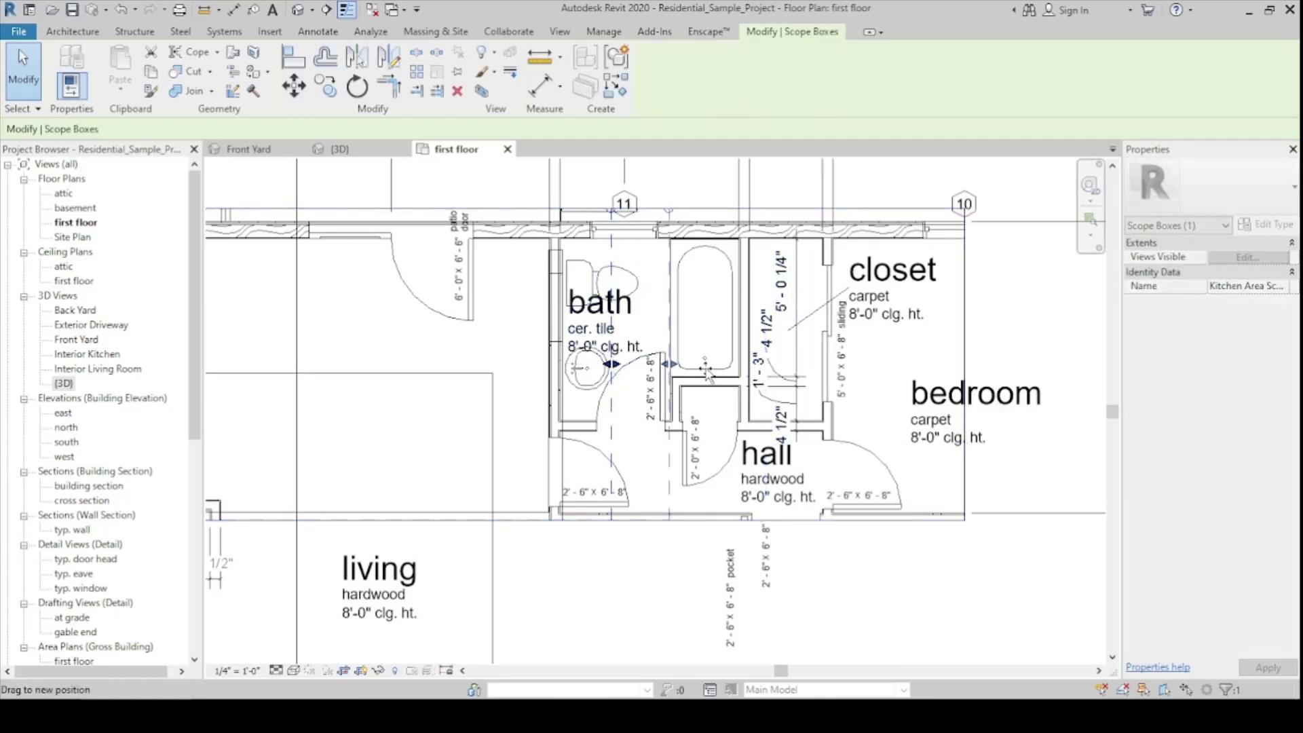
{"action": "left_click_drag", "start_coordinate": [842, 370], "coordinate": [757, 366]}
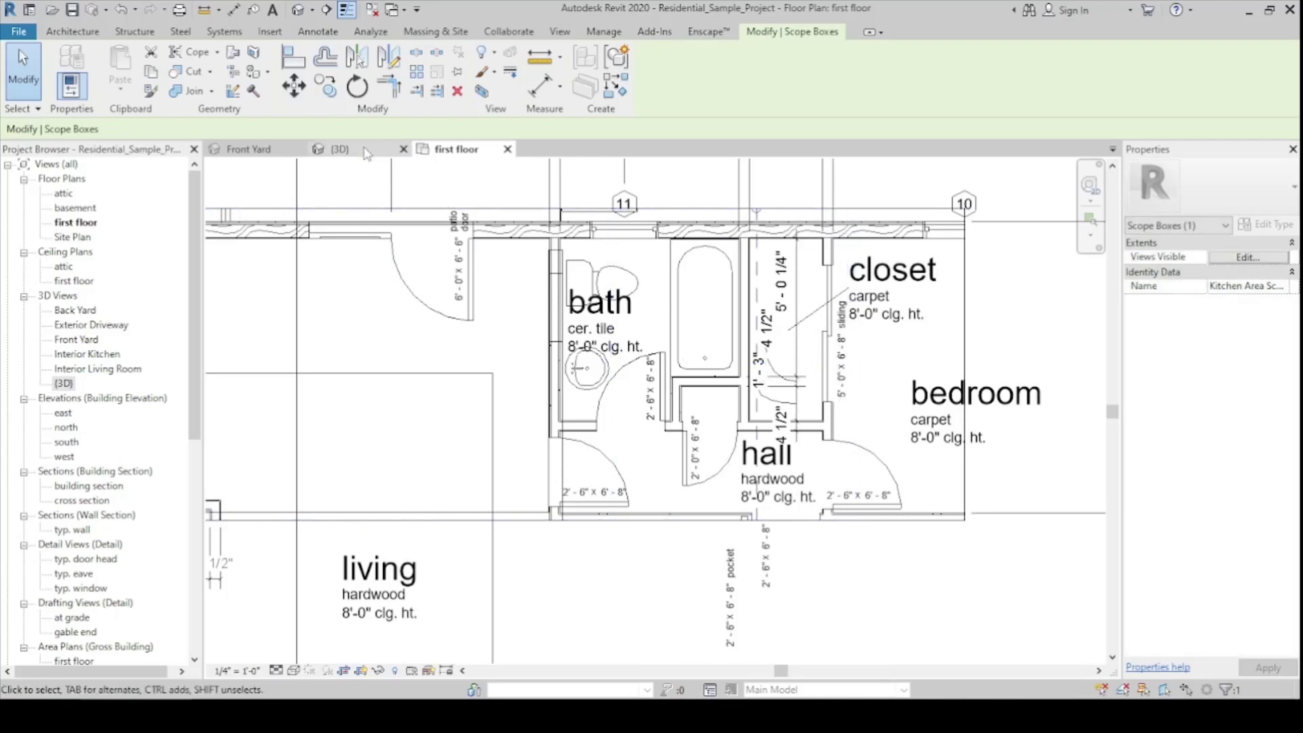
{"action": "left_click", "coordinate": [336, 148]}
{"action": "middle_click_drag", "start_coordinate": [479, 362], "coordinate": [819, 454], "text": "shift"}
{"action": "middle_click_drag", "start_coordinate": [803, 553], "coordinate": [858, 550], "text": "shift"}
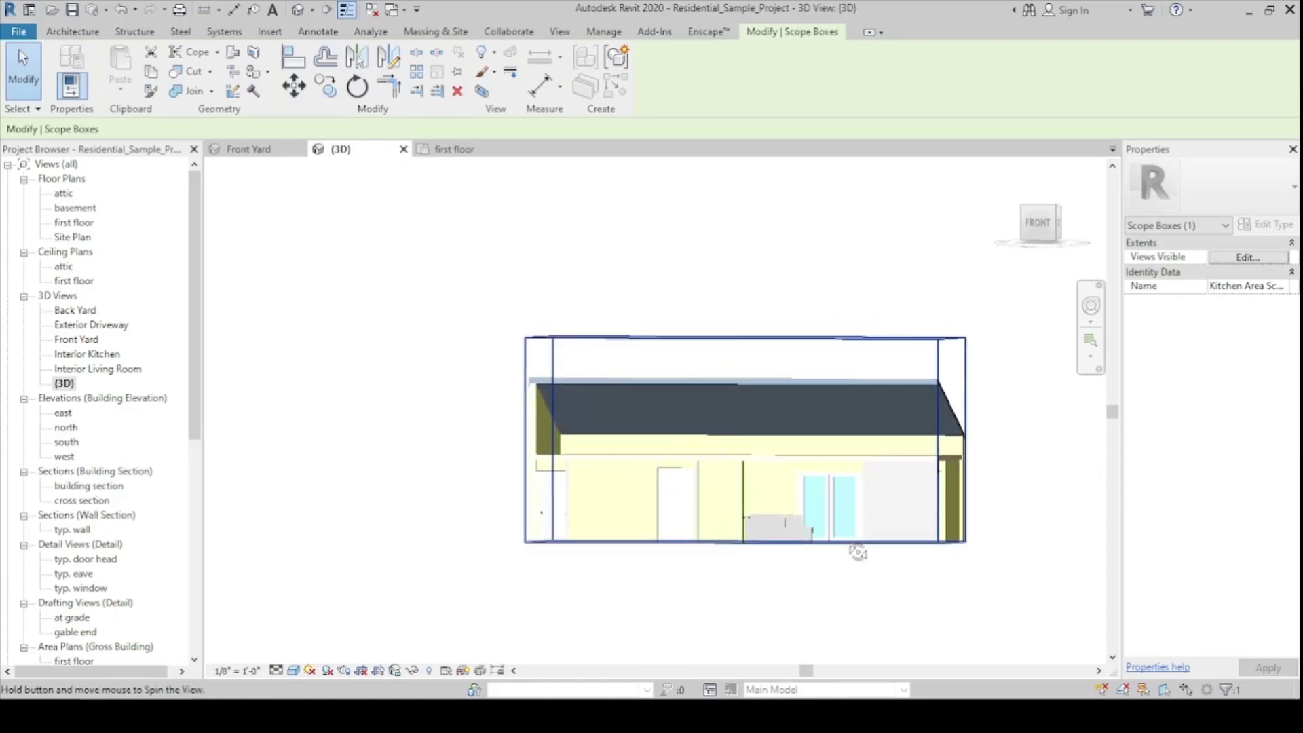
Compare the scope box extent in the first floor plan with the clipped house in the {3D} view
{"action": "left_click", "coordinate": [454, 149]}
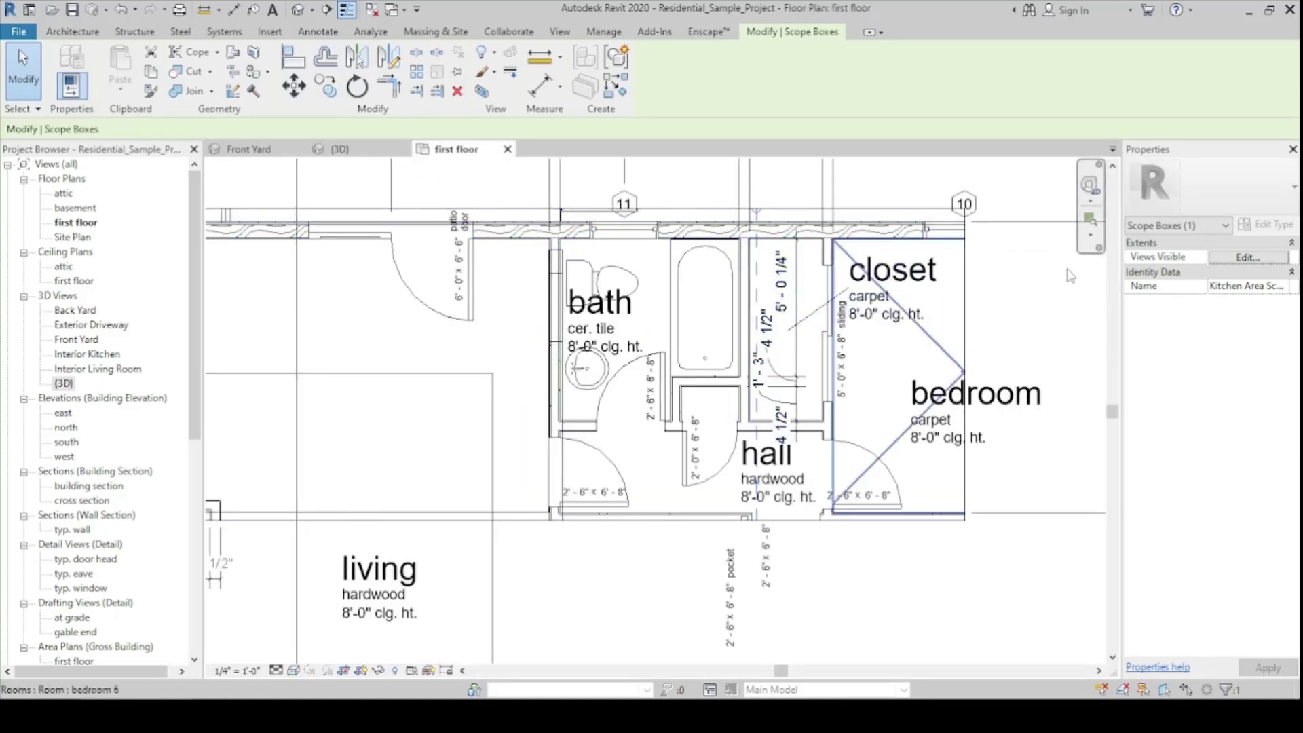
{"action": "scroll", "coordinate": [740, 288], "scroll_direction": "down", "scroll_amount": 3}
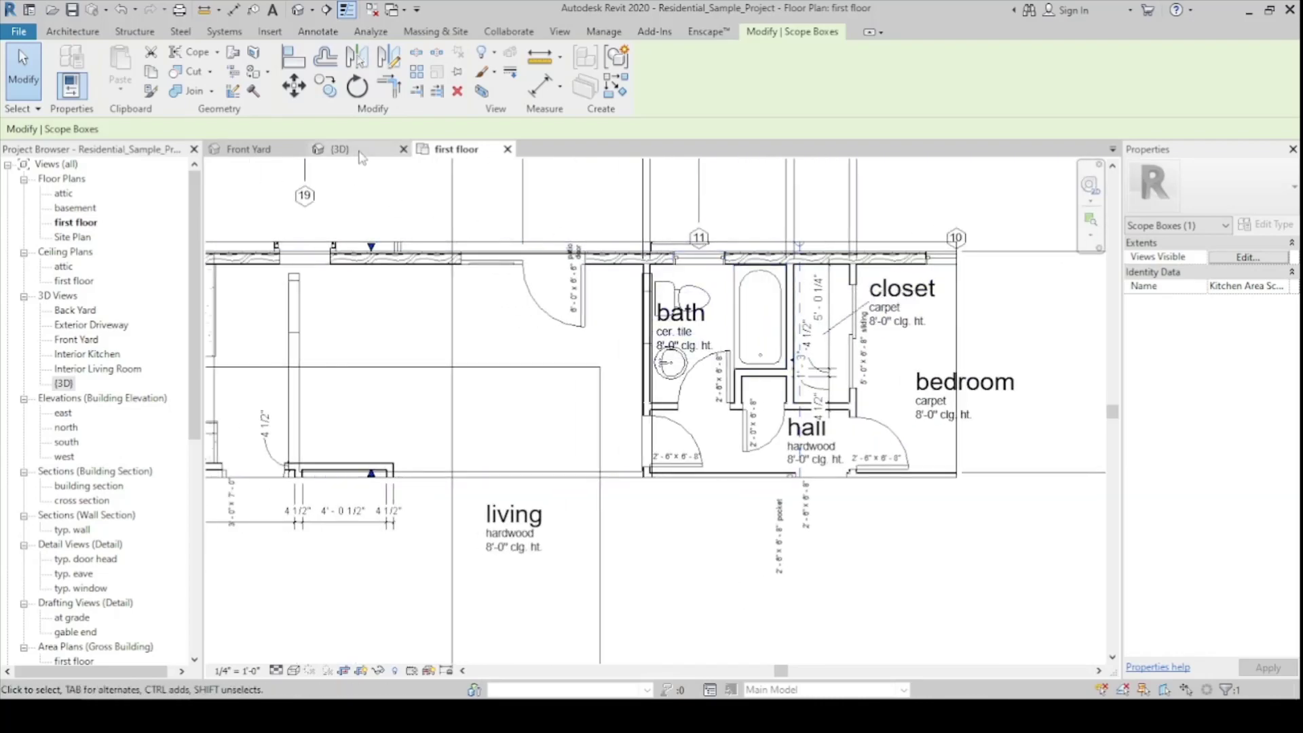
{"action": "left_click", "coordinate": [353, 149]}
{"action": "middle_click_drag", "start_coordinate": [730, 521], "coordinate": [712, 527], "text": "shift"}
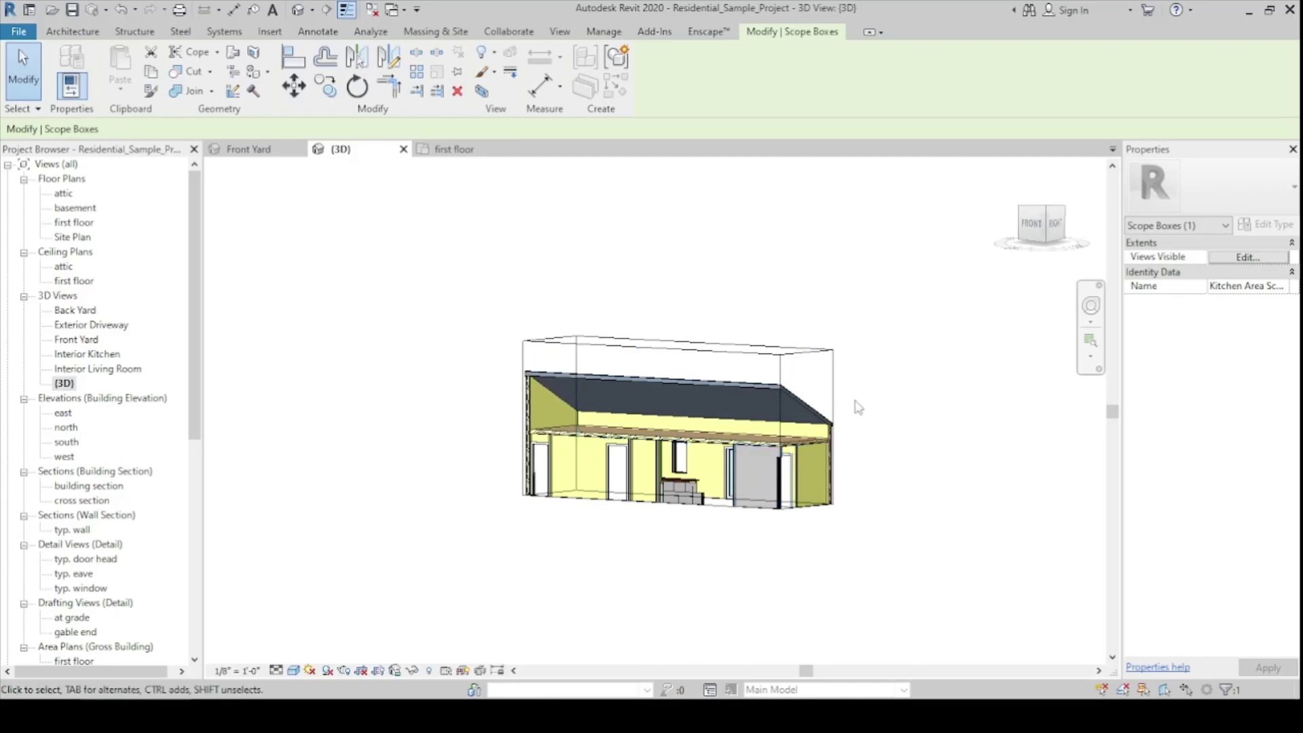
Release the 3D view from the kitchen scope box by setting its Scope Box property to None
{"action": "key", "text": "Escape"}
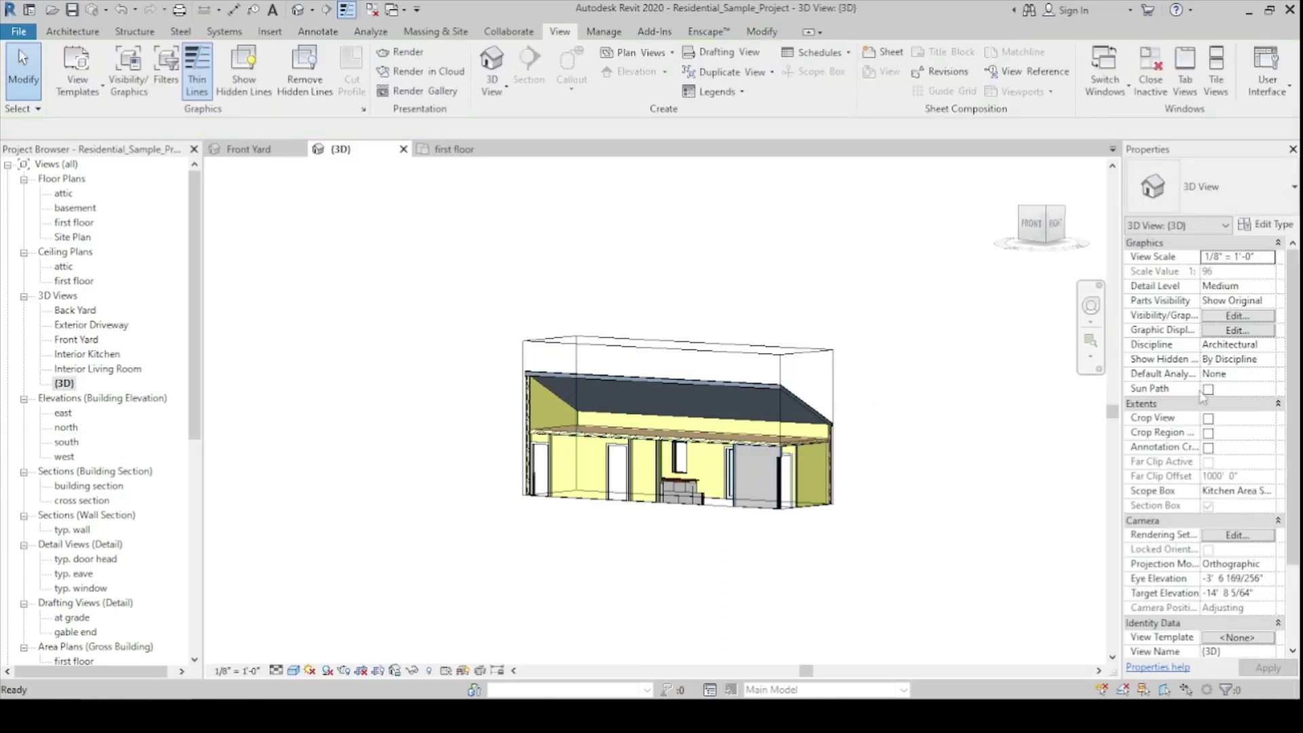
{"action": "left_click", "coordinate": [1235, 491]}
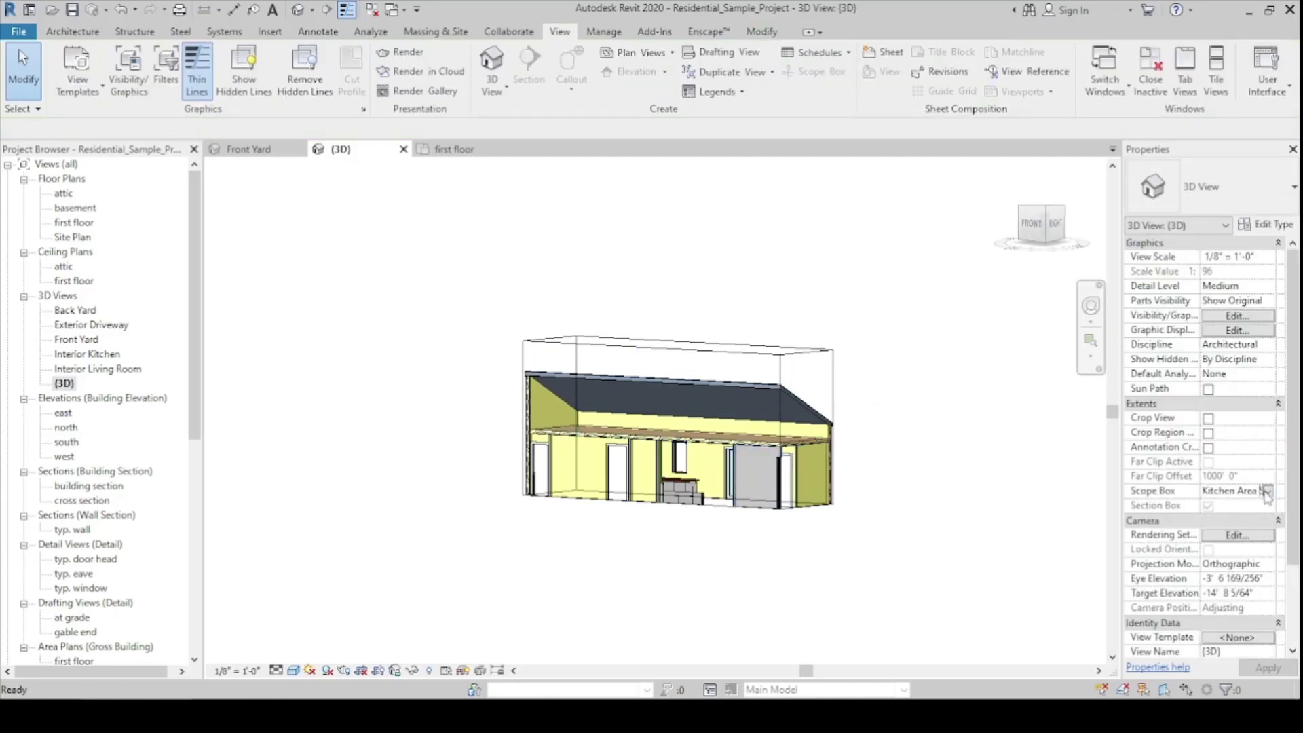
{"action": "left_click", "coordinate": [1267, 491]}
{"action": "left_click", "coordinate": [1205, 517]}
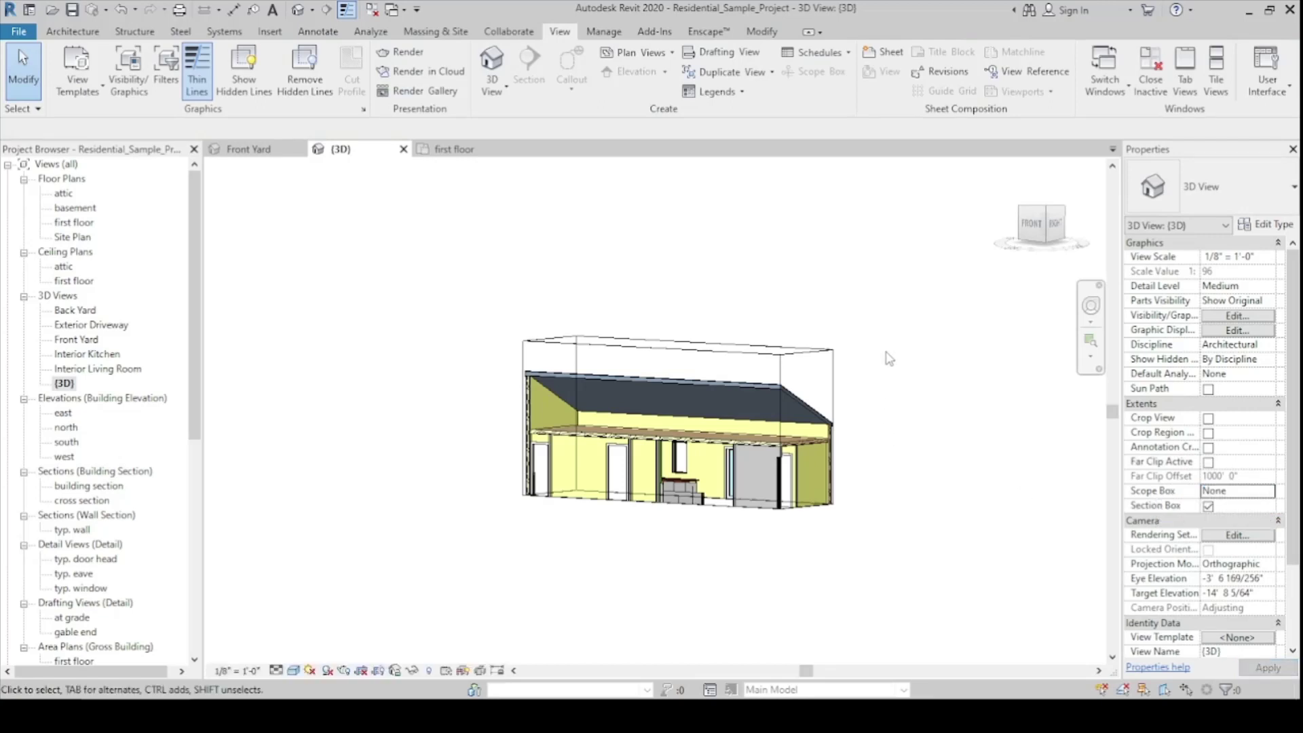
Lower the top of the Kitchen Area Scope Box to below the first floor ceiling
{"action": "left_click", "coordinate": [812, 360]}
{"action": "scroll", "coordinate": [692, 350], "scroll_direction": "up", "scroll_amount": 2}
{"action": "left_click_drag", "start_coordinate": [665, 397], "coordinate": [661, 489]}
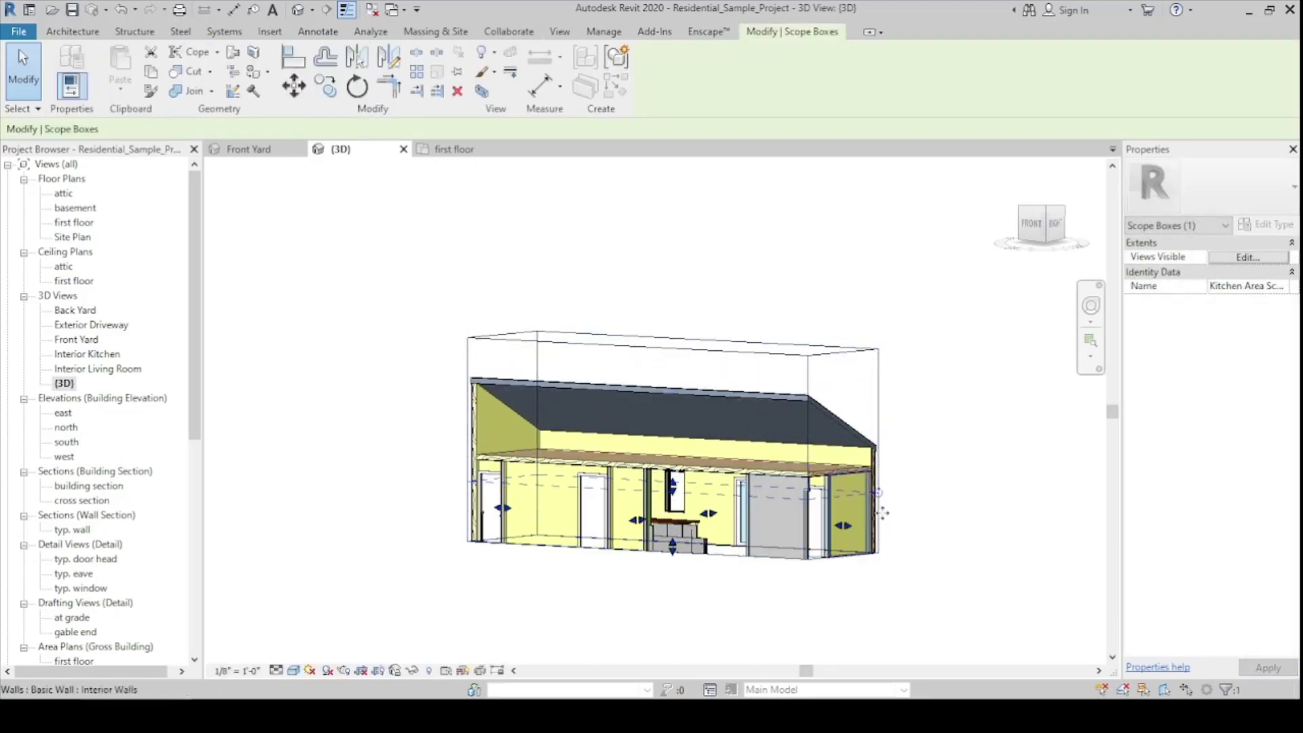
{"action": "left_click", "coordinate": [983, 383]}
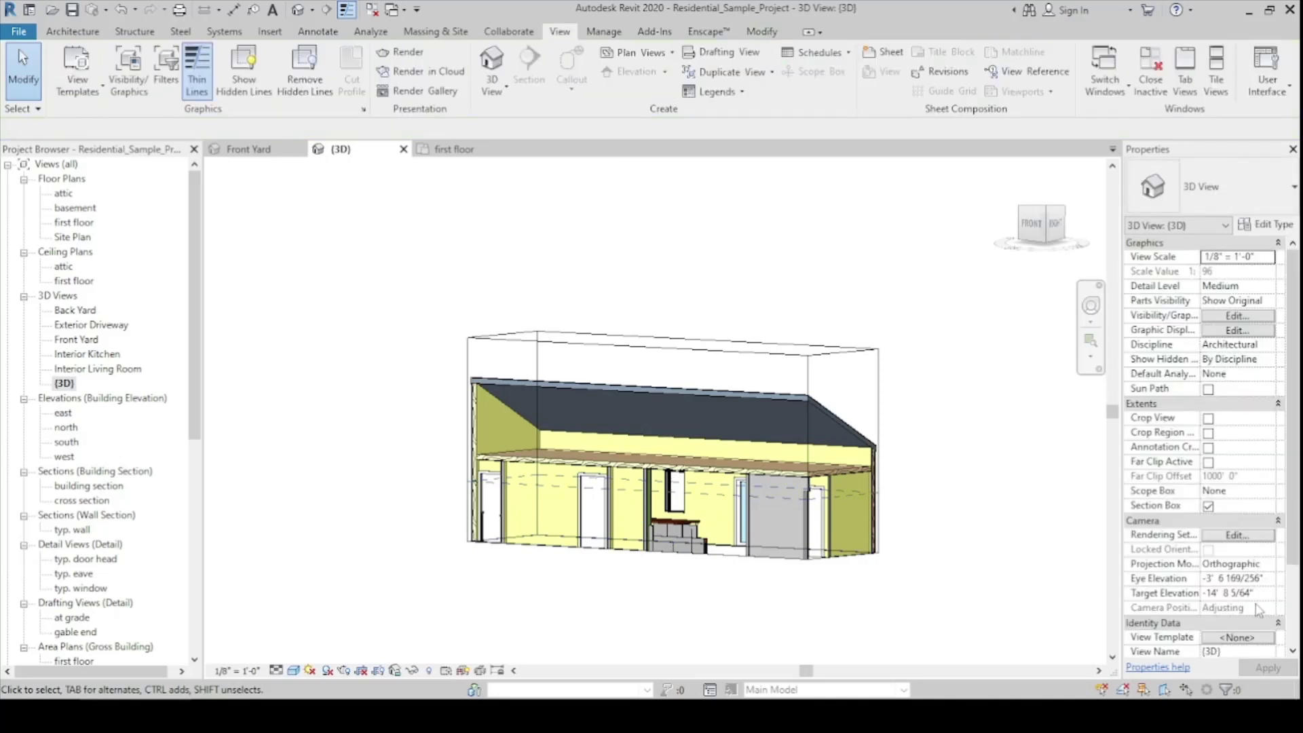
Reapply the Kitchen Area Scope Box to the 3D view and inspect the first floor interior from above
{"action": "left_click", "coordinate": [1235, 490]}
{"action": "left_click", "coordinate": [1269, 490]}
{"action": "left_click", "coordinate": [1215, 517]}
{"action": "middle_click_drag", "start_coordinate": [986, 480], "coordinate": [865, 621], "text": "shift"}
{"action": "middle_click_drag", "start_coordinate": [865, 621], "coordinate": [859, 529]}
{"action": "scroll", "coordinate": [481, 404], "scroll_direction": "up", "scroll_amount": 2}
{"action": "middle_click_drag", "start_coordinate": [482, 443], "coordinate": [452, 414]}
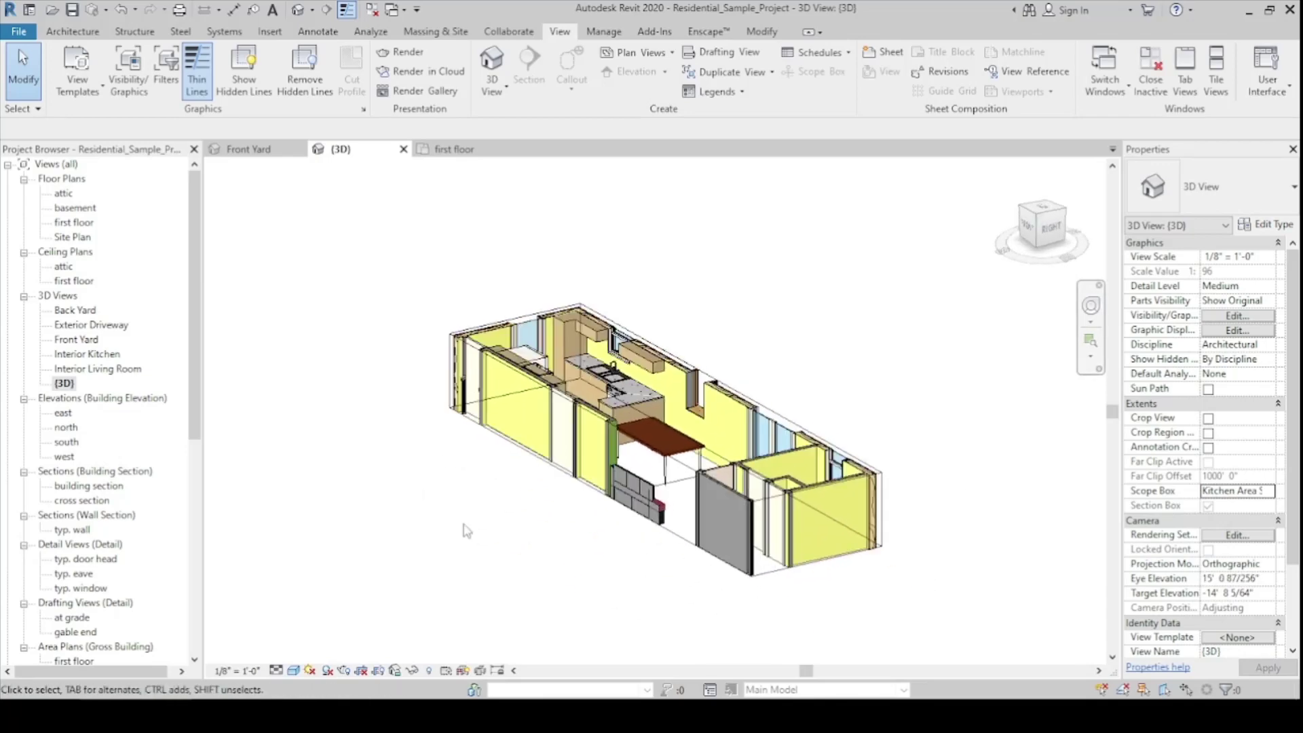
{"action": "scroll", "coordinate": [524, 556], "scroll_direction": "up", "scroll_amount": 1}
{"action": "middle_click_drag", "start_coordinate": [516, 559], "coordinate": [527, 567], "text": "shift"}
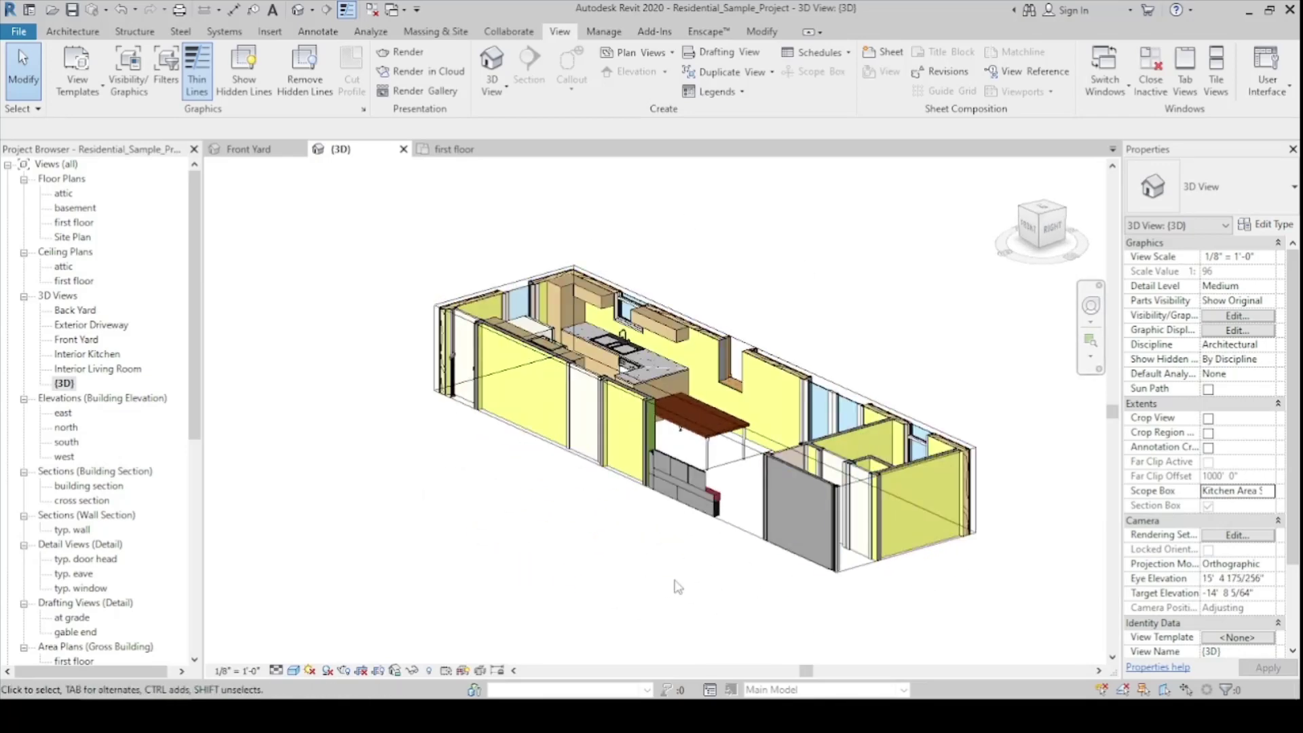